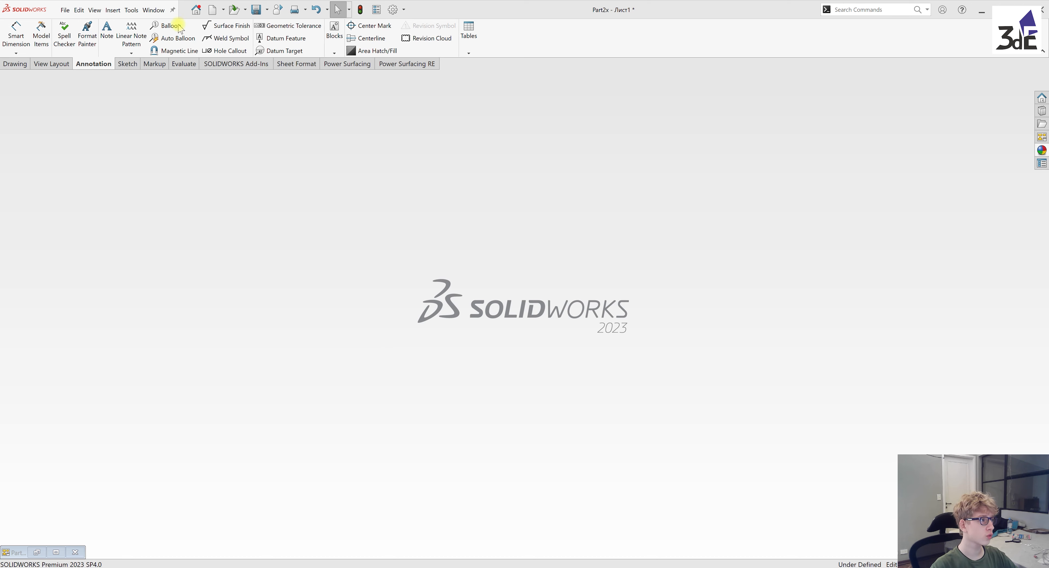
- Create a new part and start a sketch on the top plane (Сверху)
click(196, 10)
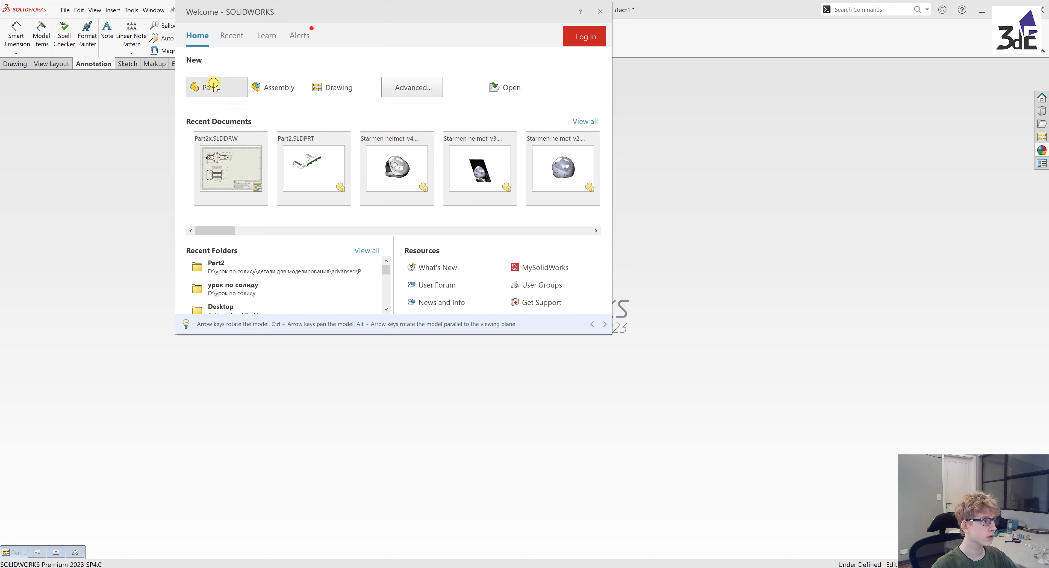
click(213, 85)
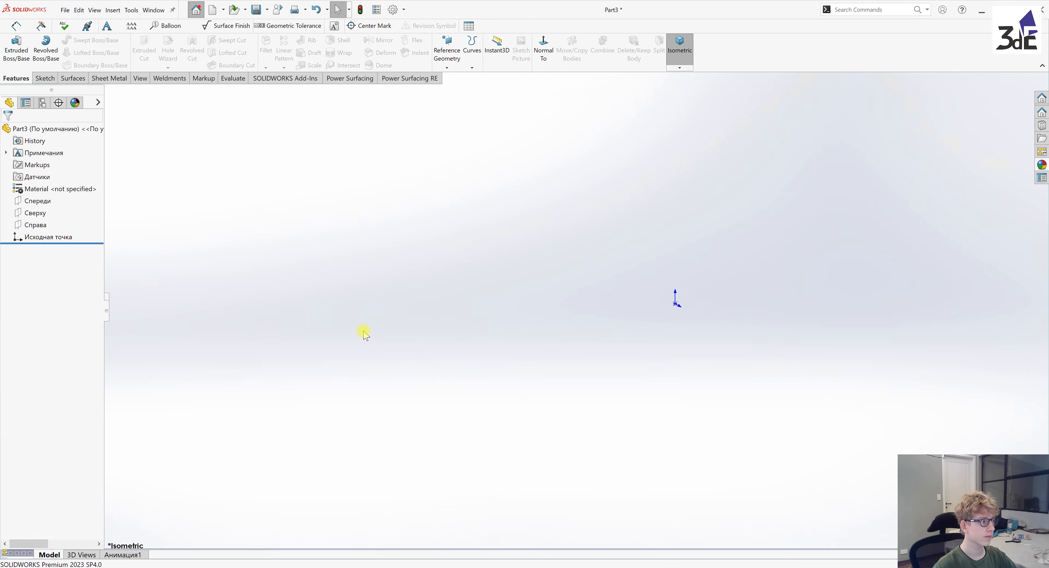
click(33, 211)
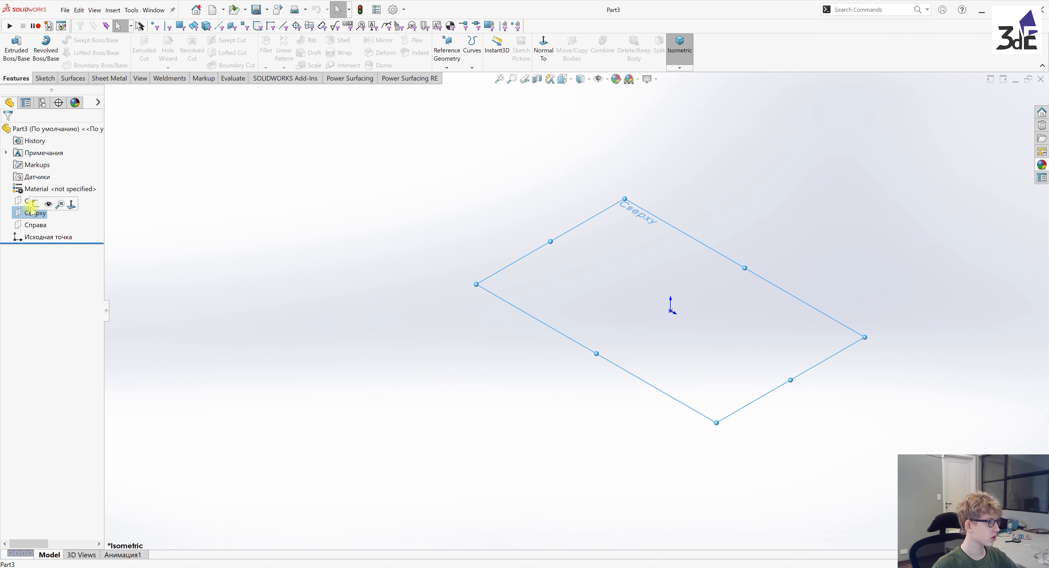
click(34, 204)
- Sketch a center rectangle about 154 mm wide and 105 mm high, centred on the origin
click(60, 52)
click(589, 302)
click(738, 200)
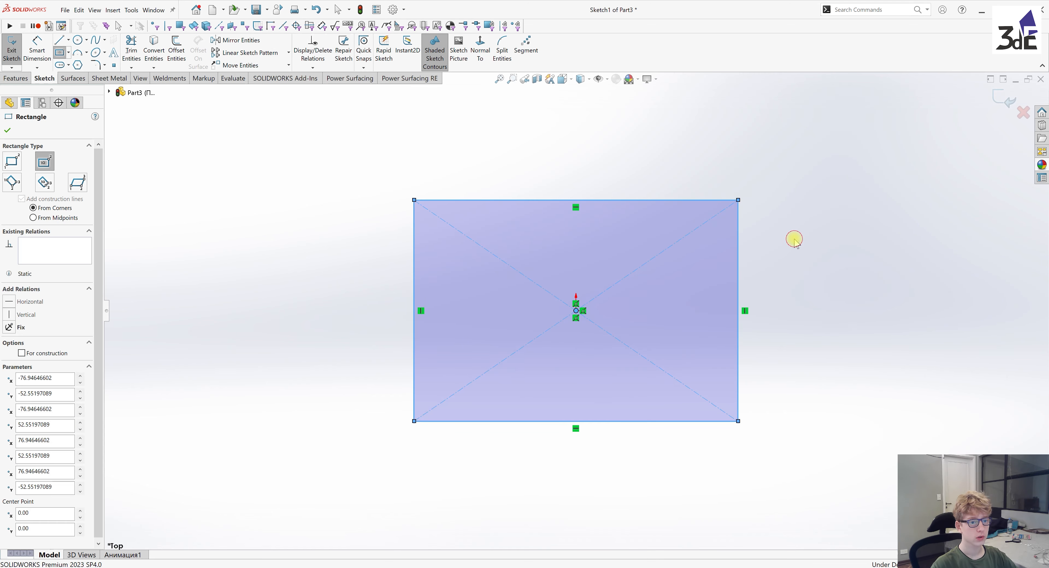
key(Escape)
- Dimension the rectangle's vertical side to 200 mm
right_drag(855, 358, 854, 321)
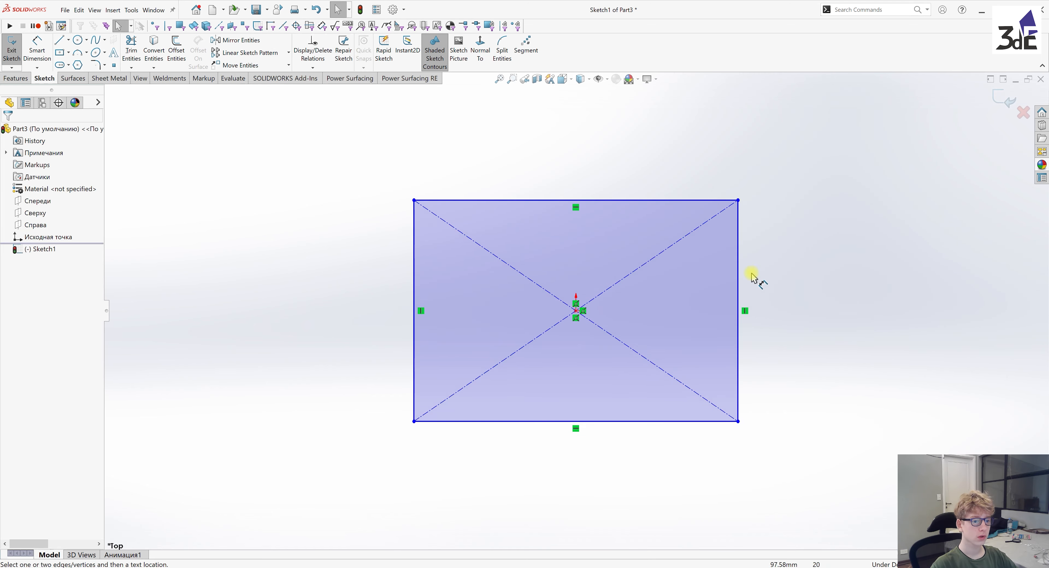
click(738, 280)
click(805, 291)
text(200)
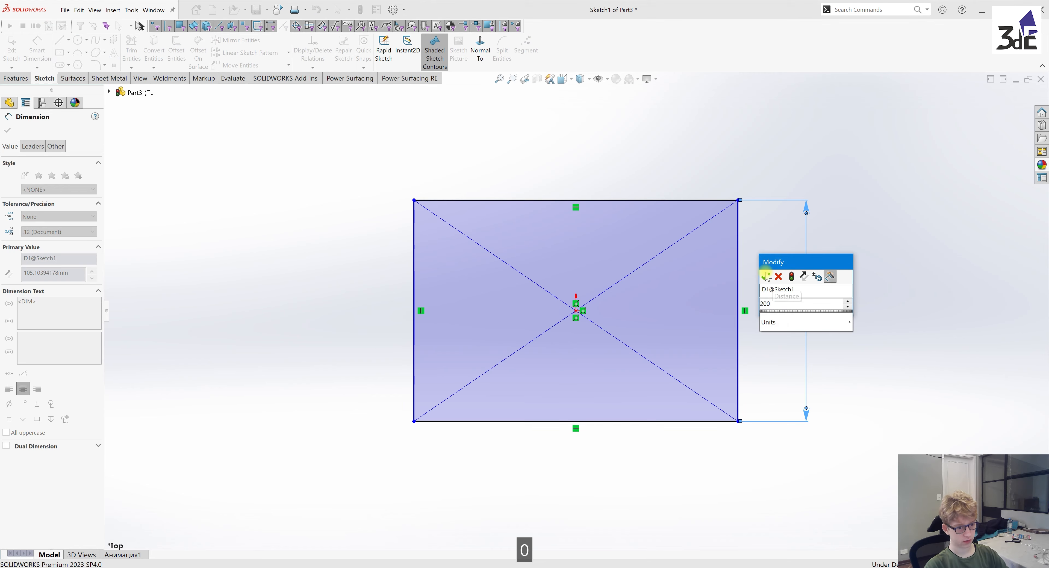
key(Return)
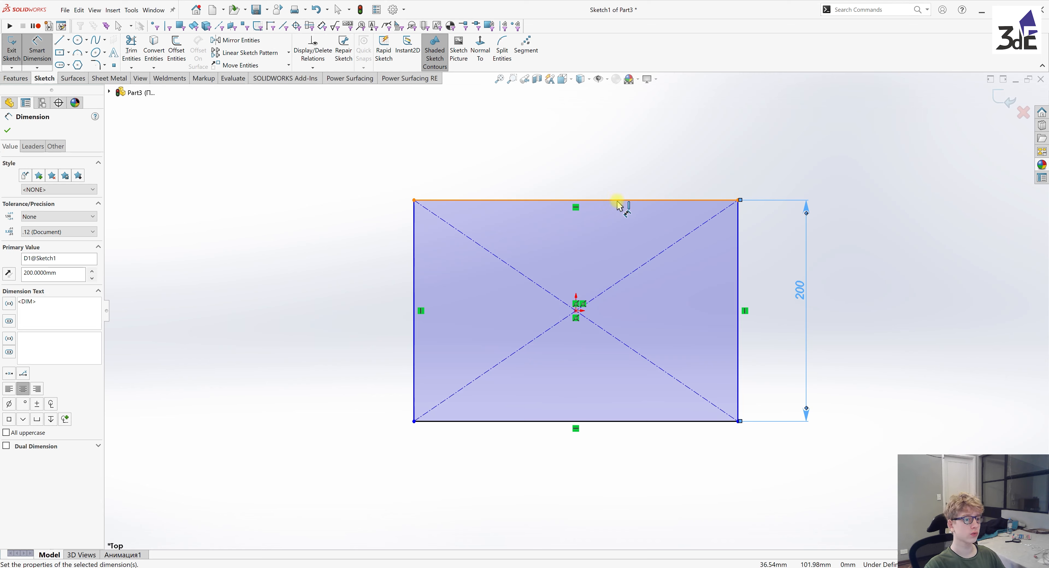
- Dimension the rectangle's horizontal side to 150 mm and leave the dimension tool
click(598, 200)
click(572, 158)
text(1)
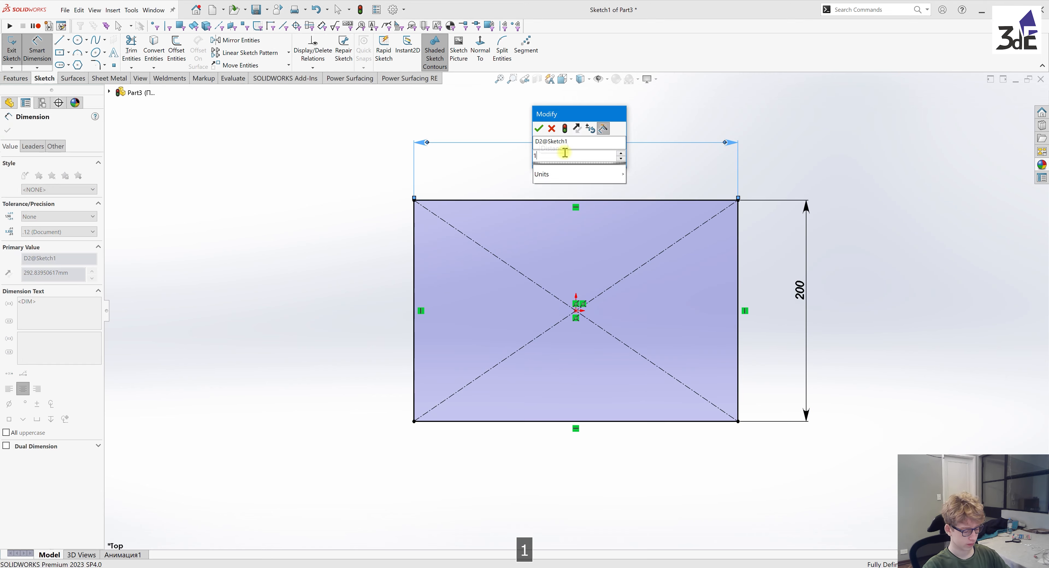
text(50)
key(Return)
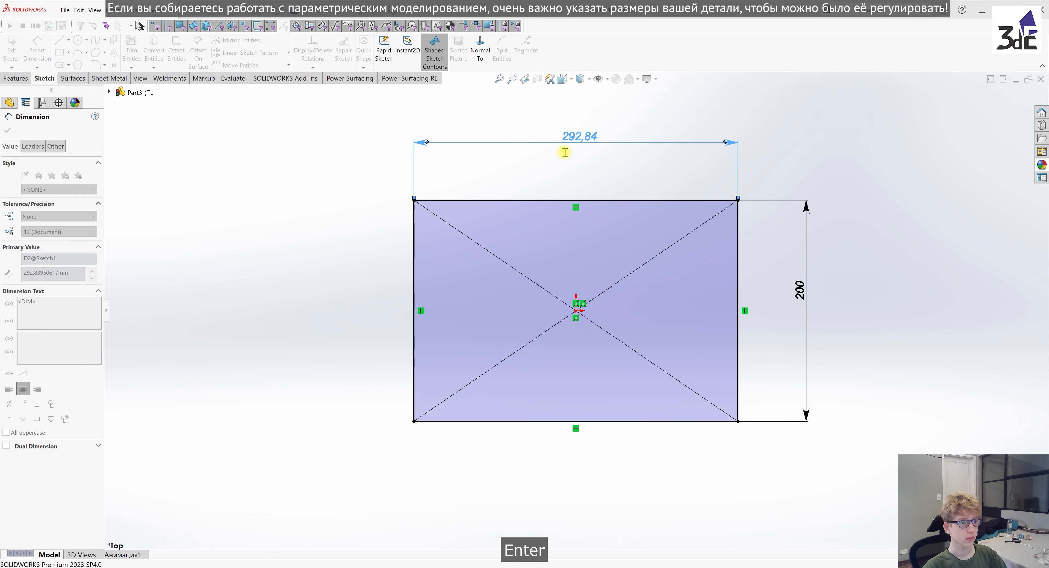
right_click(795, 281)
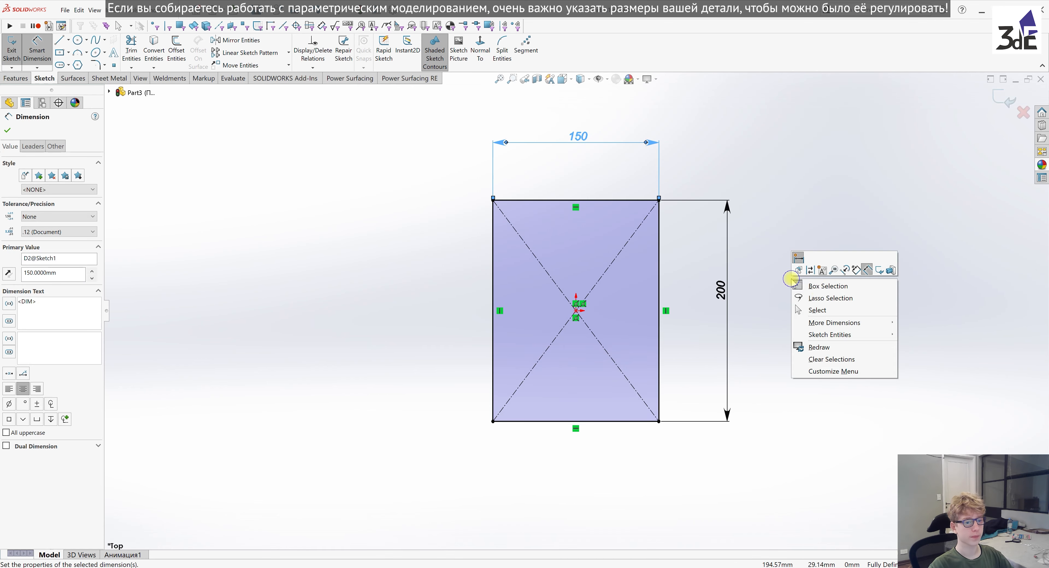
click(816, 310)
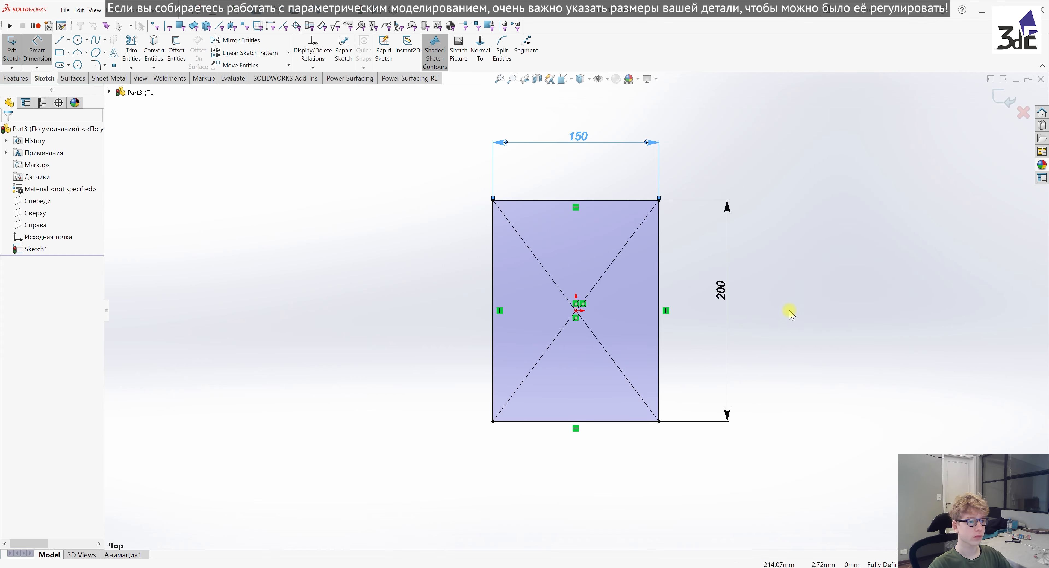
- Extrude the rectangle as a boss with a blind depth of 50 mm
click(17, 78)
click(16, 48)
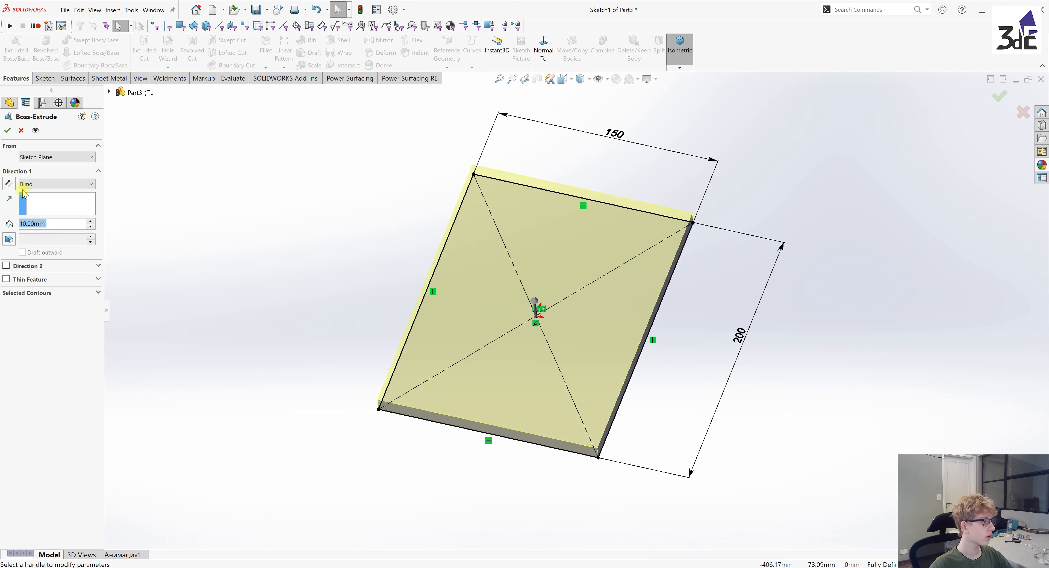
click(90, 221)
click(90, 221)
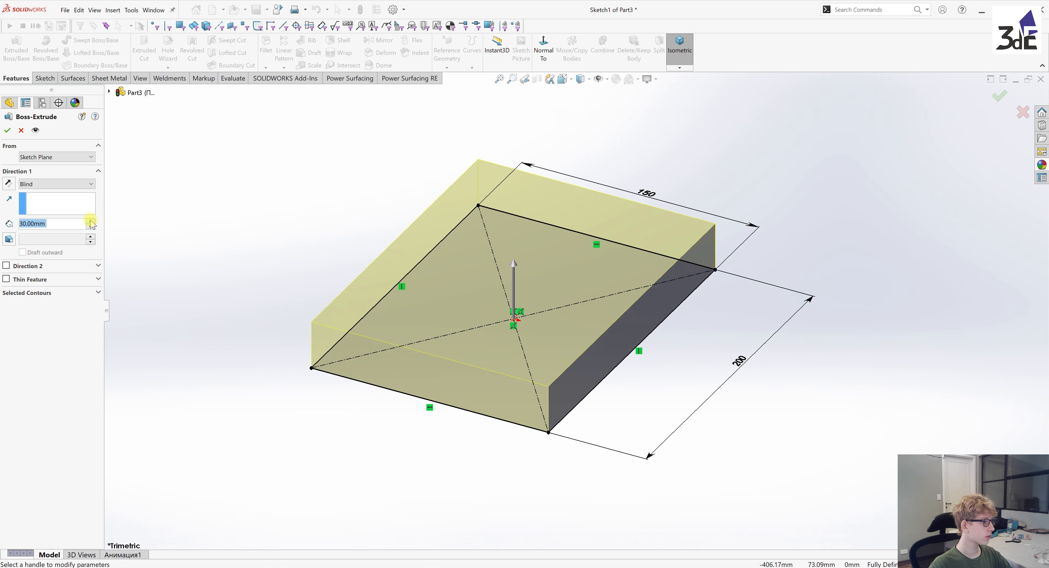
click(90, 221)
click(90, 221)
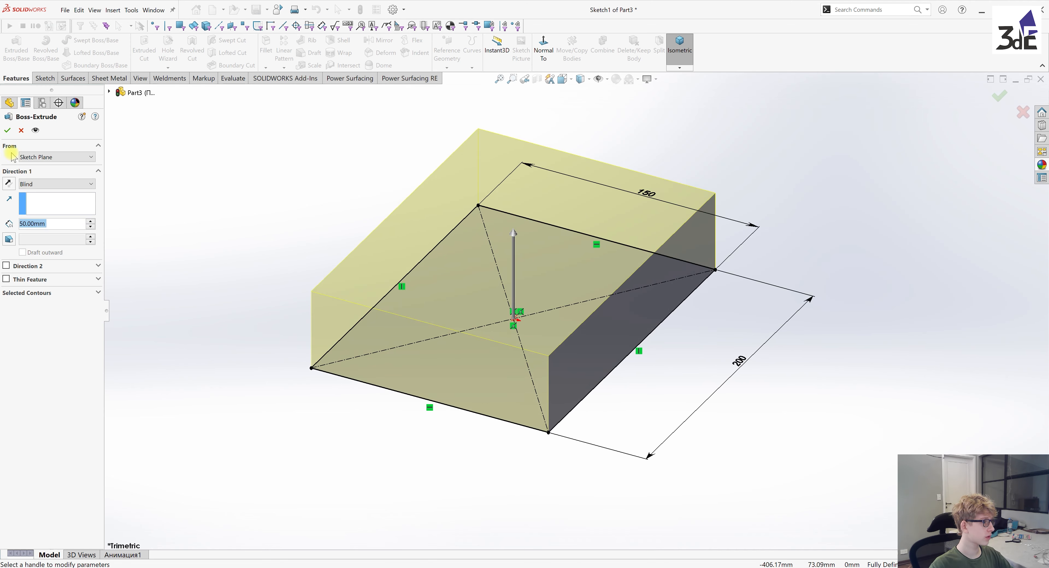
click(7, 131)
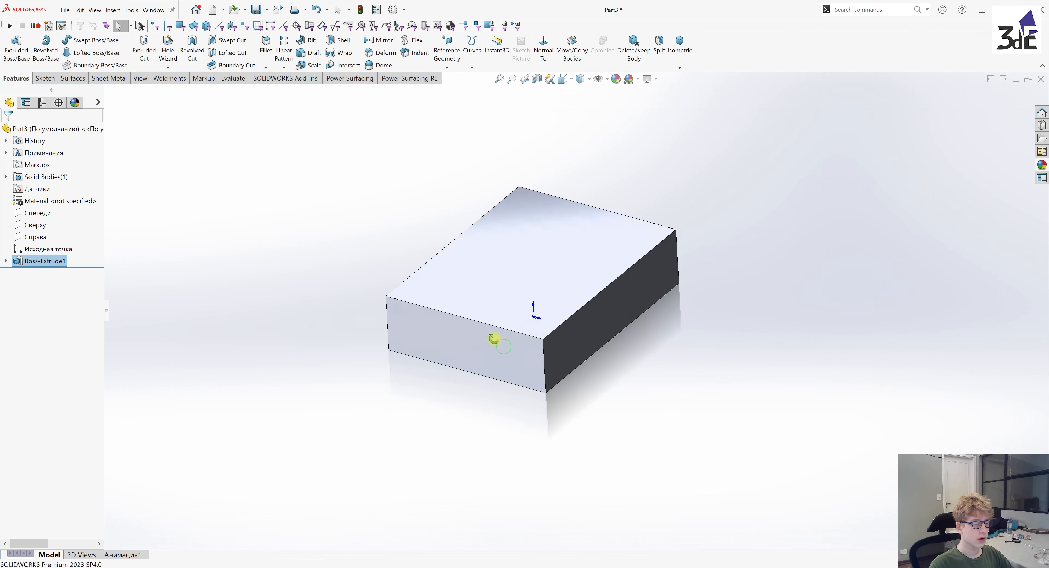
- Start a sketch on the block's upper face and draw a circle about 97 mm in diameter, centred on the origin
middle_drag(550, 334, 557, 271)
click(560, 270)
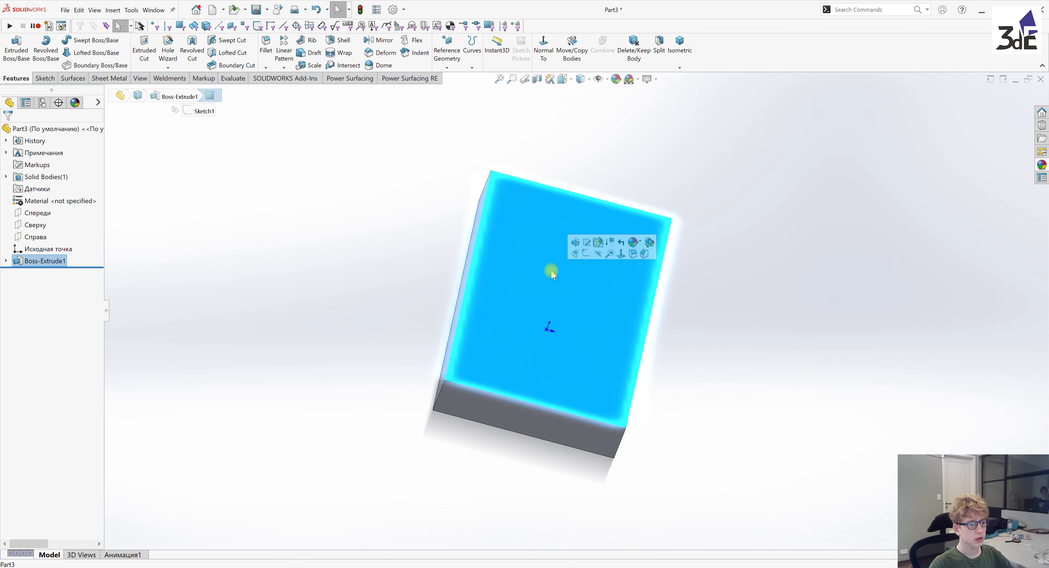
click(585, 254)
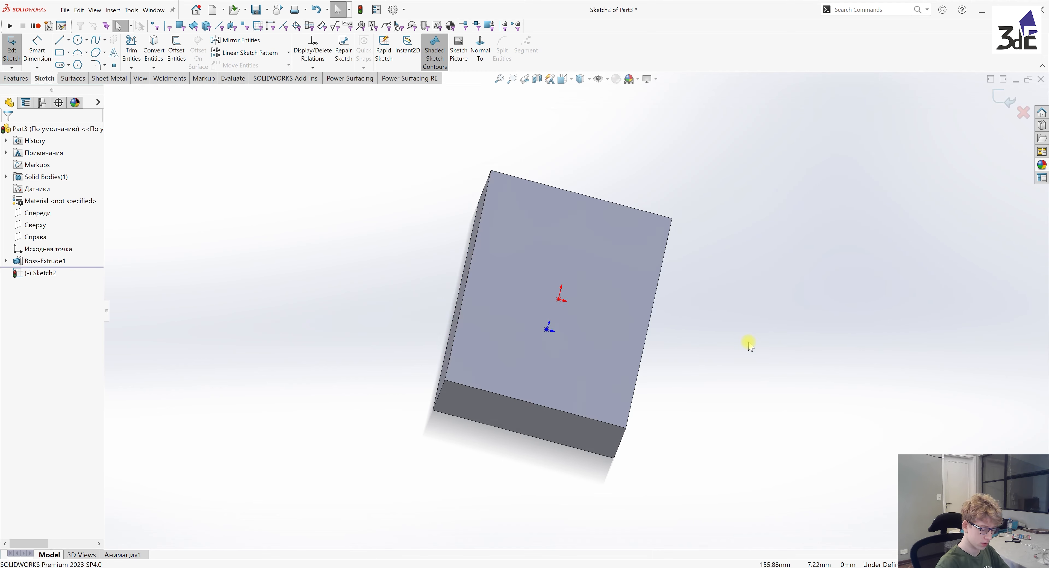
key(ctrl+8)
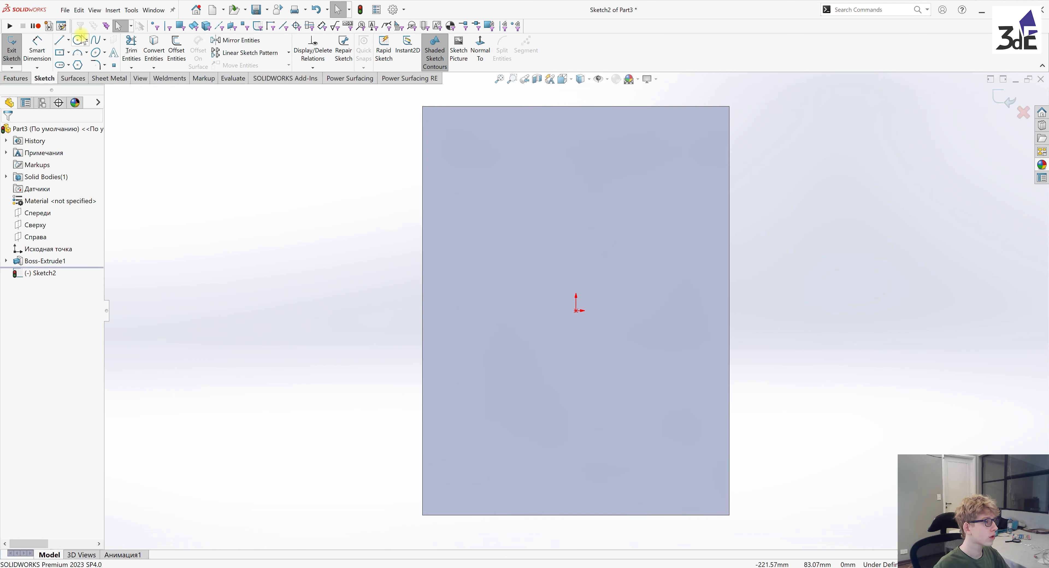
click(78, 40)
click(540, 323)
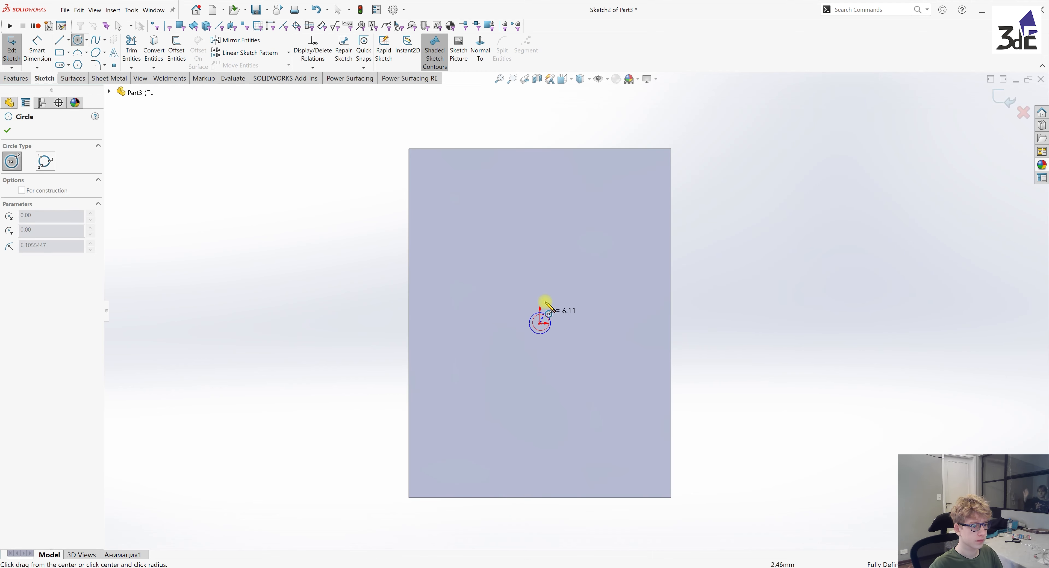
click(580, 248)
right_click(699, 280)
click(712, 283)
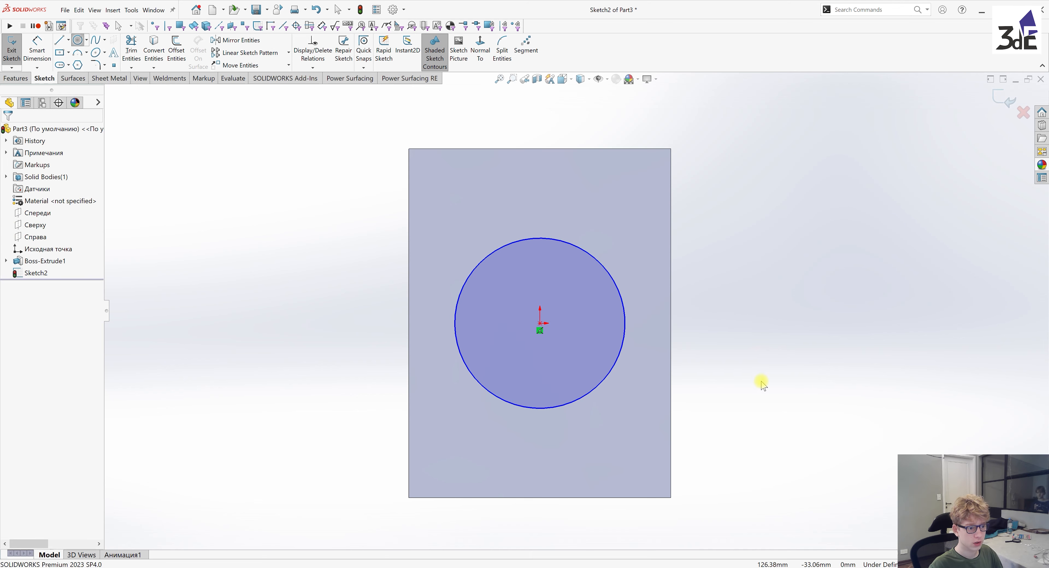
- Dimension the circle's diameter to 80 mm
right_drag(762, 381, 745, 342)
click(623, 305)
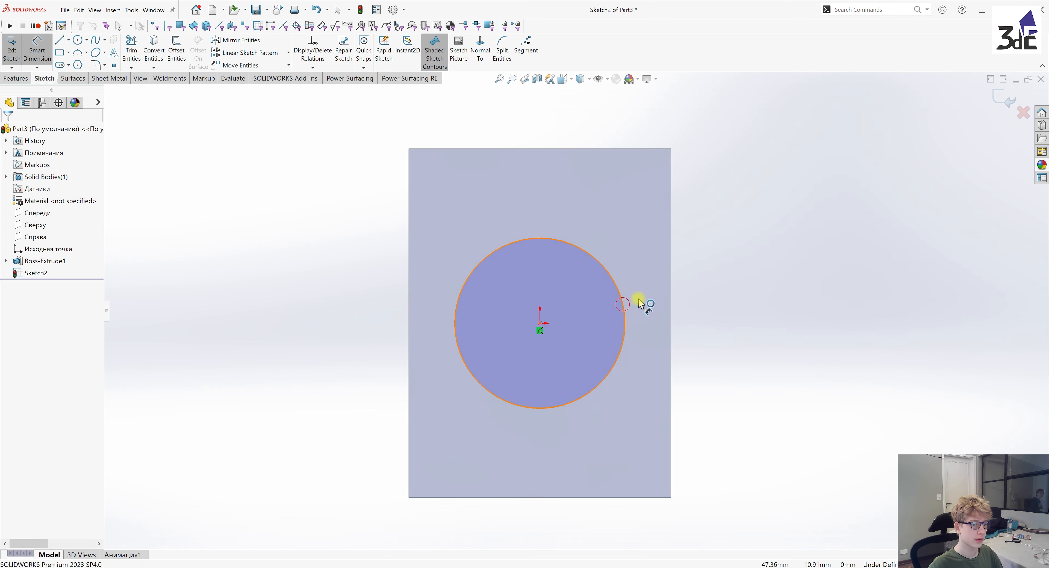
click(739, 213)
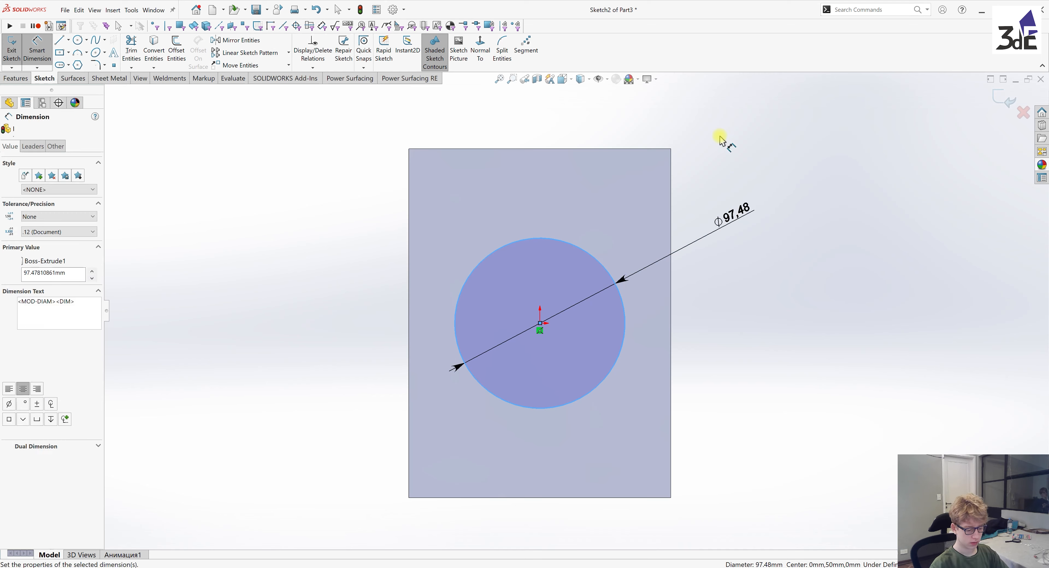
text(80mm)
key(Return)
- Extrude the circle upward from the block as a merged boss with a blind depth of 80 mm
scroll(642, 395, up, 3)
middle_drag(634, 325, 641, 245)
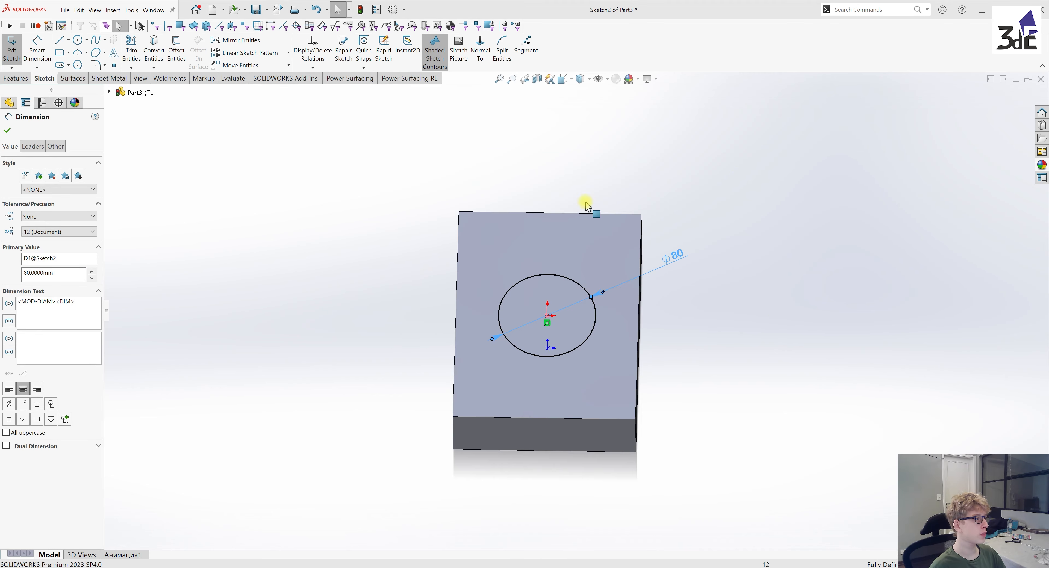
click(149, 131)
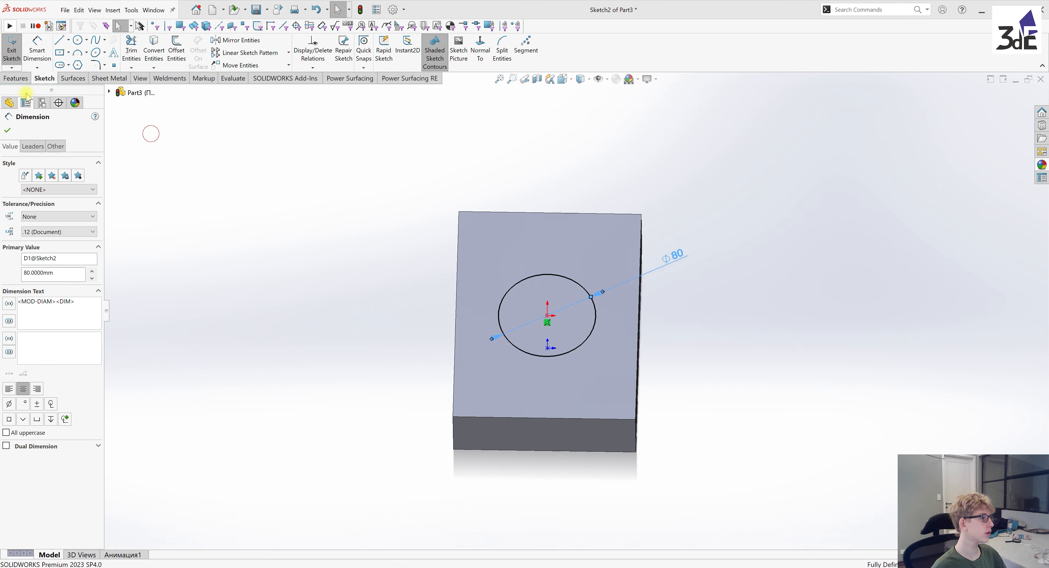
click(13, 78)
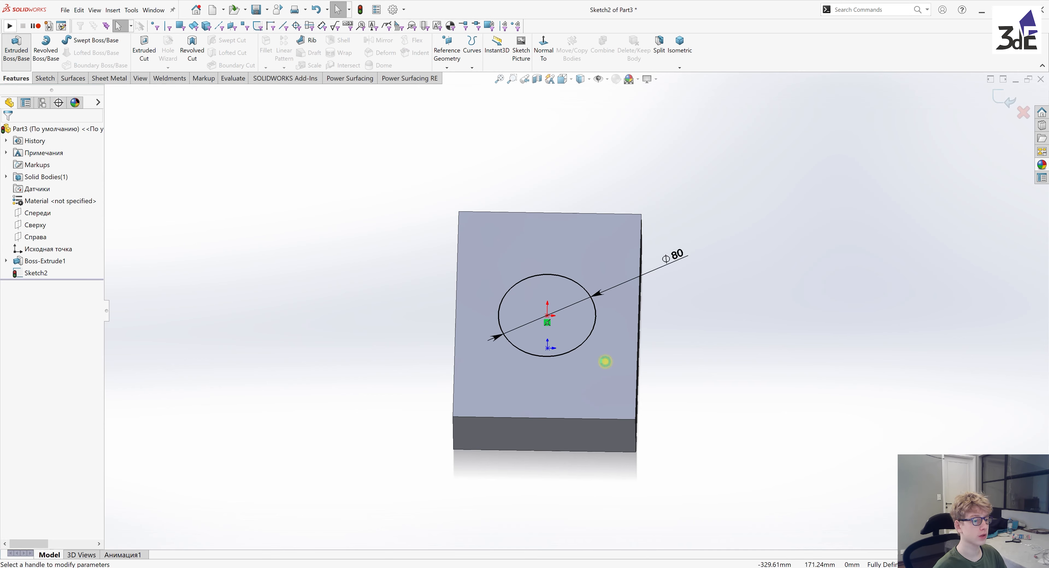
middle_drag(605, 362, 597, 267)
scroll(597, 267, up, 2)
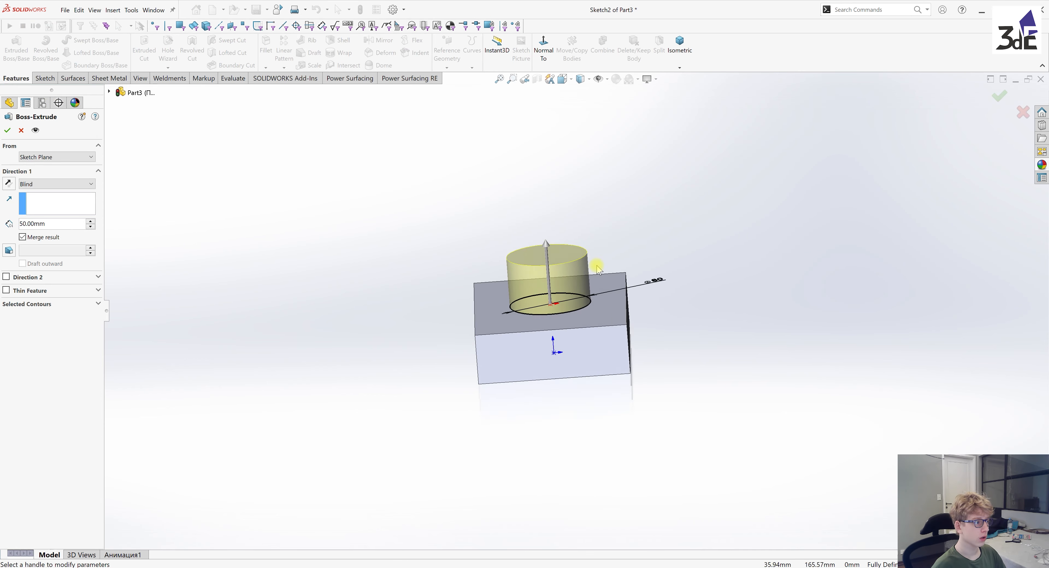
click(92, 221)
click(92, 221)
click(92, 221)
mouse_move(549, 311)
middle_down()
mouse_move(497, 302)
mouse_move(554, 299)
middle_up()
scroll(567, 283, down, 2)
click(7, 131)
- Turn on the display of feature dimensions for the whole model
middle_drag(362, 302, 756, 430)
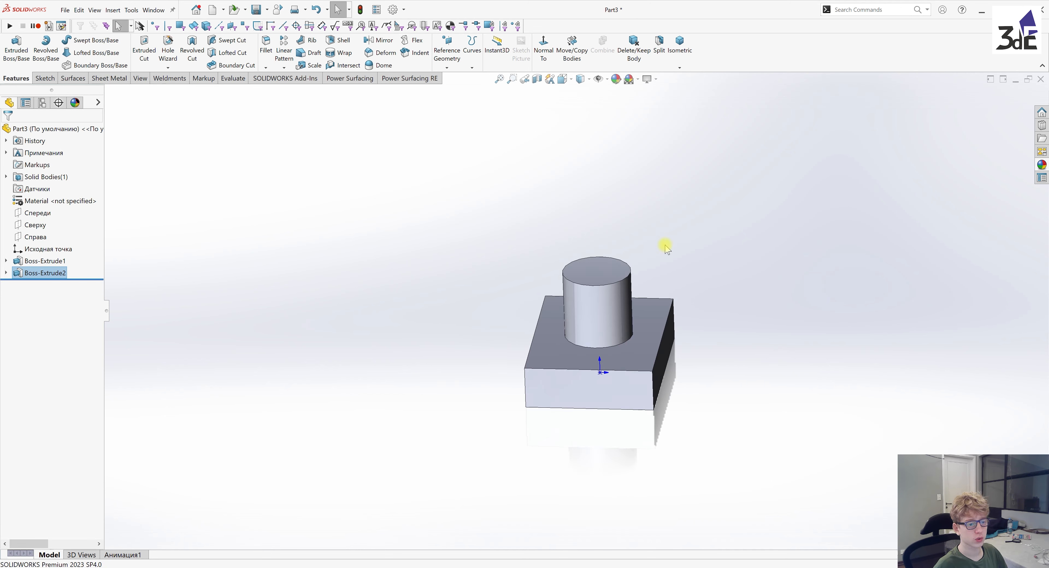
mouse_move(627, 412)
middle_down()
mouse_move(693, 356)
mouse_move(652, 377)
mouse_move(621, 417)
middle_up()
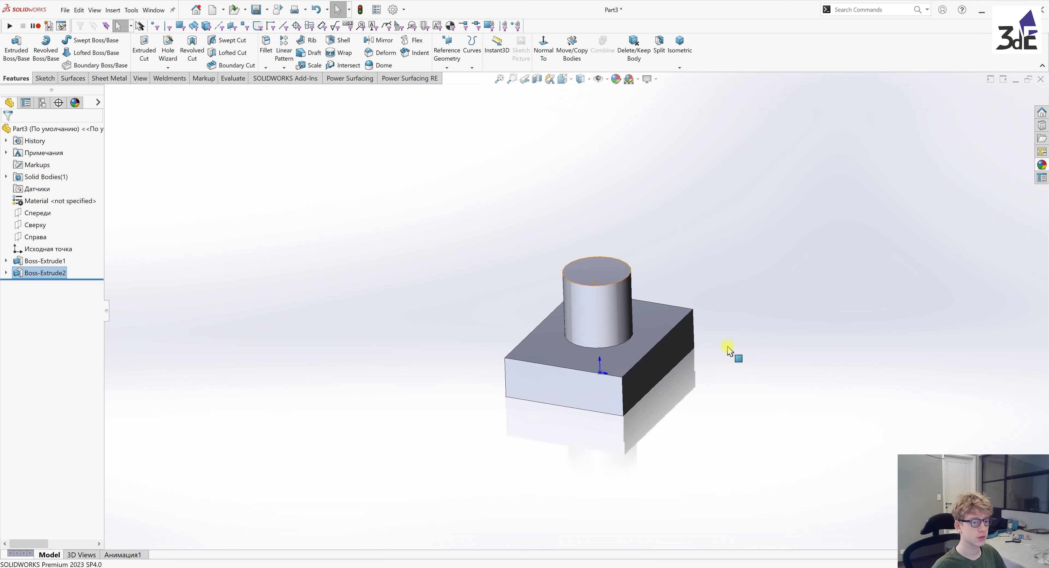
middle_drag(717, 375, 706, 413)
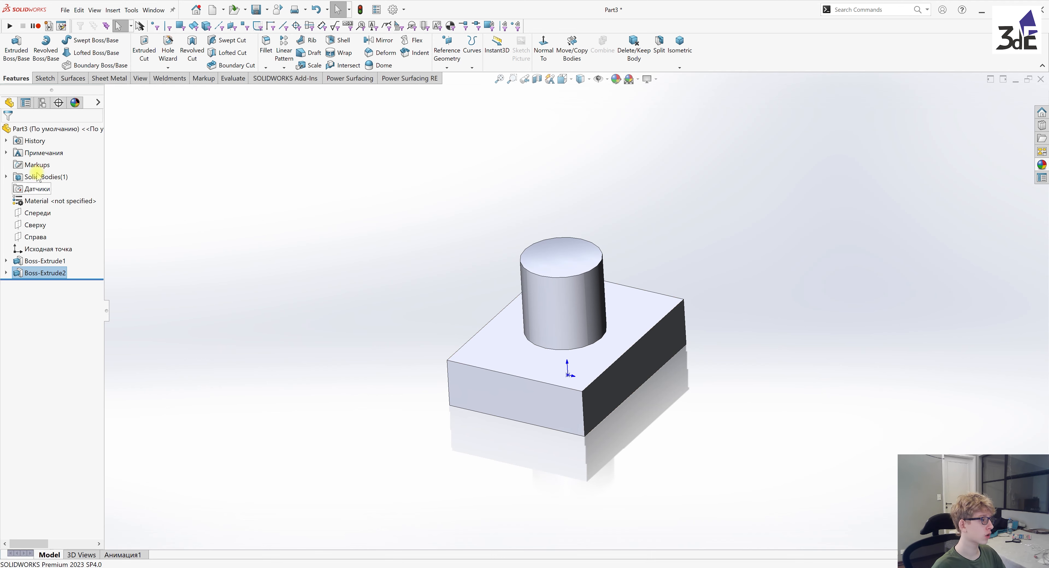
right_click(42, 153)
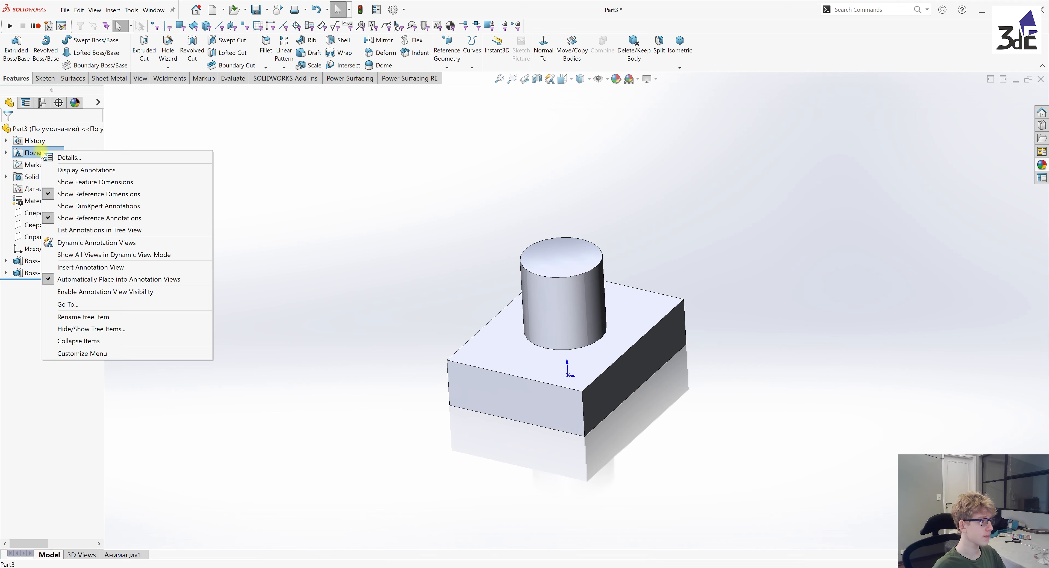
click(102, 183)
- Move the cylinder's diameter dimension text to the opposite side, outside the cylinder above the block's front corner
middle_drag(623, 324, 685, 311)
drag(685, 320, 489, 355)
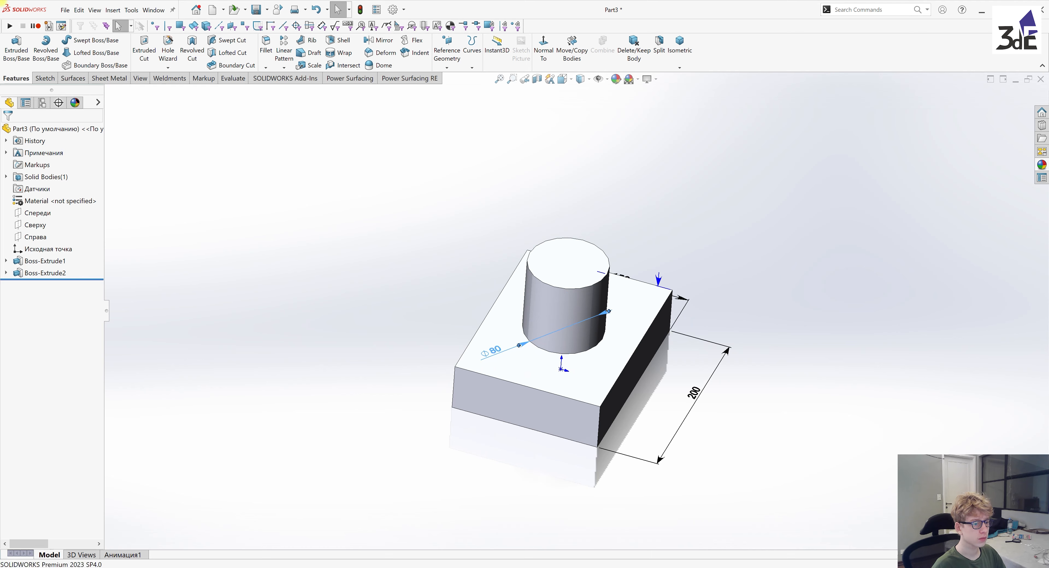
middle_drag(491, 353, 517, 330)
click(721, 352)
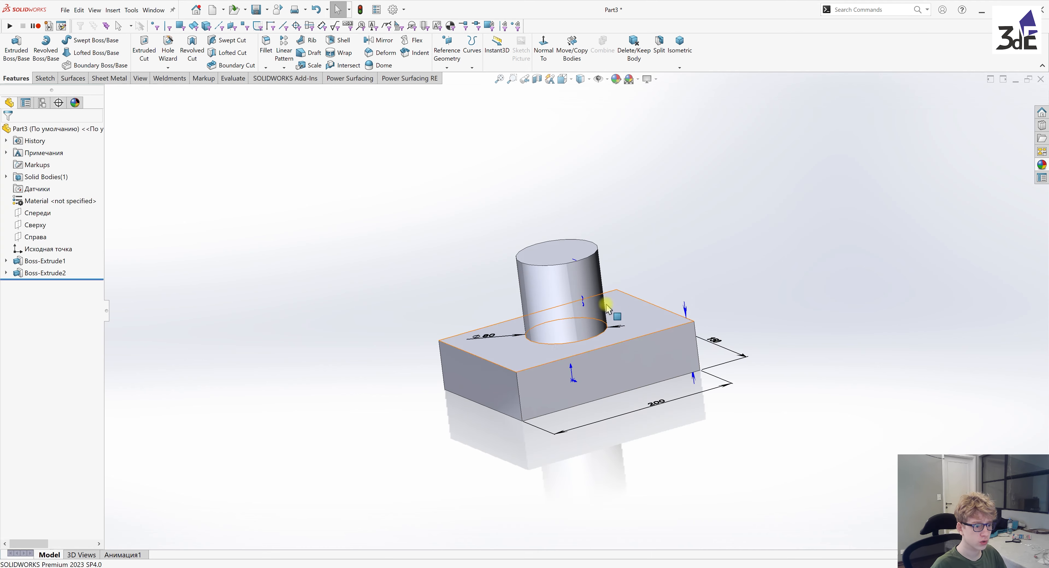
- Move the cylinder's height dimension out of the solid so it sits just beside the cylinder
drag(581, 298, 614, 300)
middle_drag(613, 305, 653, 315)
drag(654, 319, 626, 310)
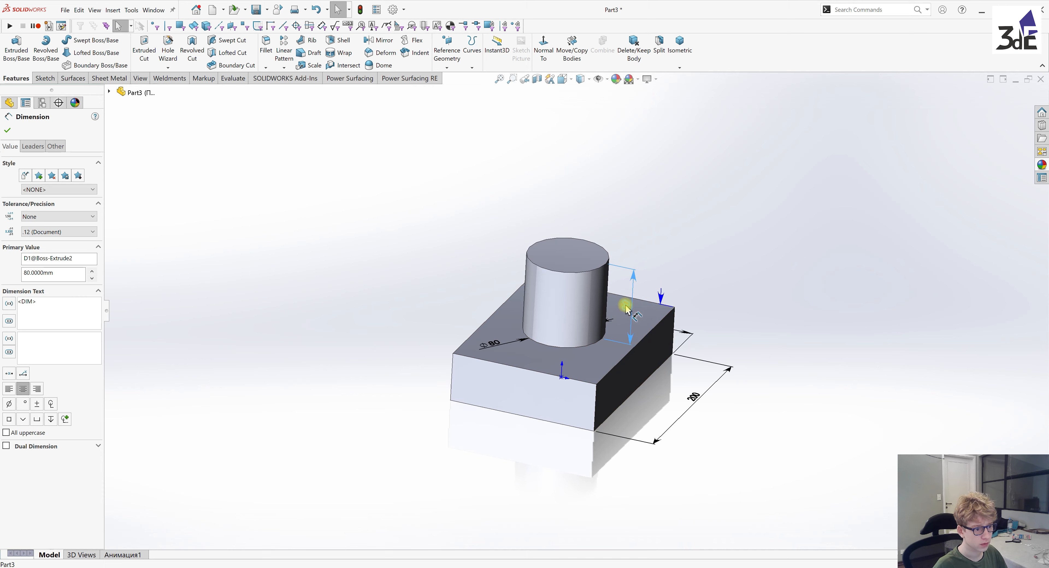
click(819, 317)
middle_drag(698, 327, 697, 434)
click(590, 336)
click(735, 431)
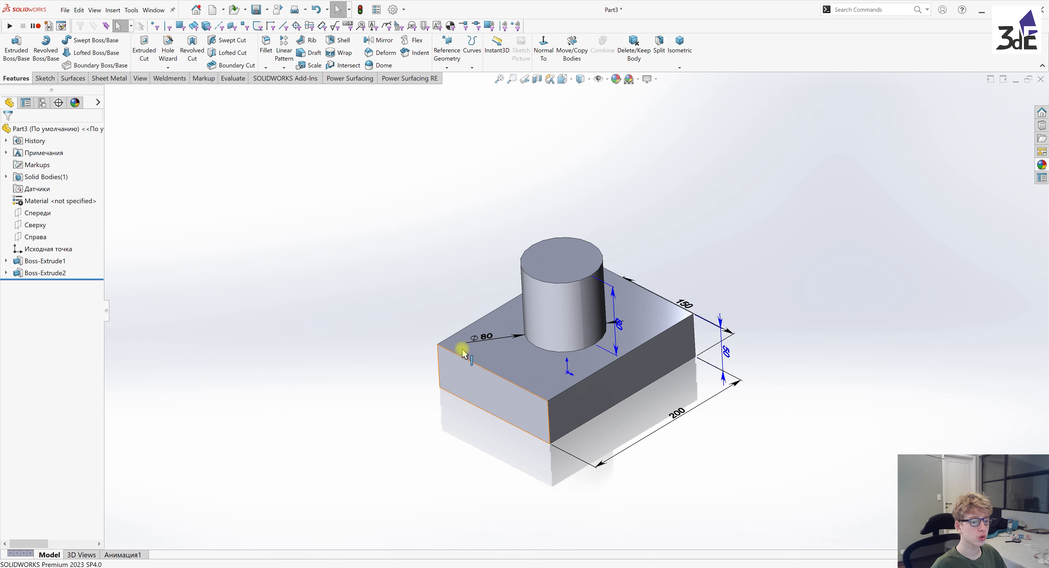
- Turn on the display of dimension names in the model view
click(606, 79)
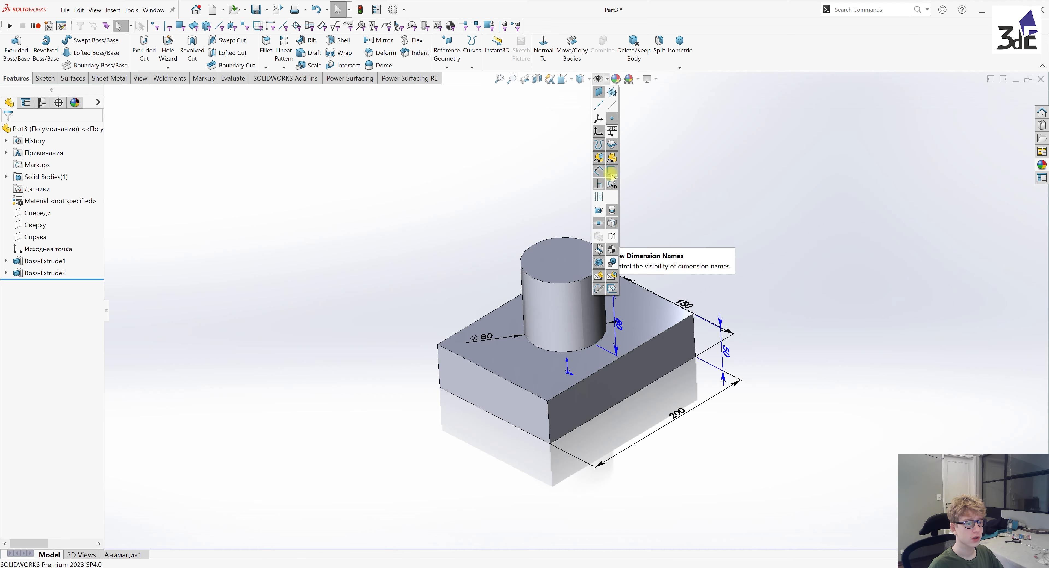
click(612, 236)
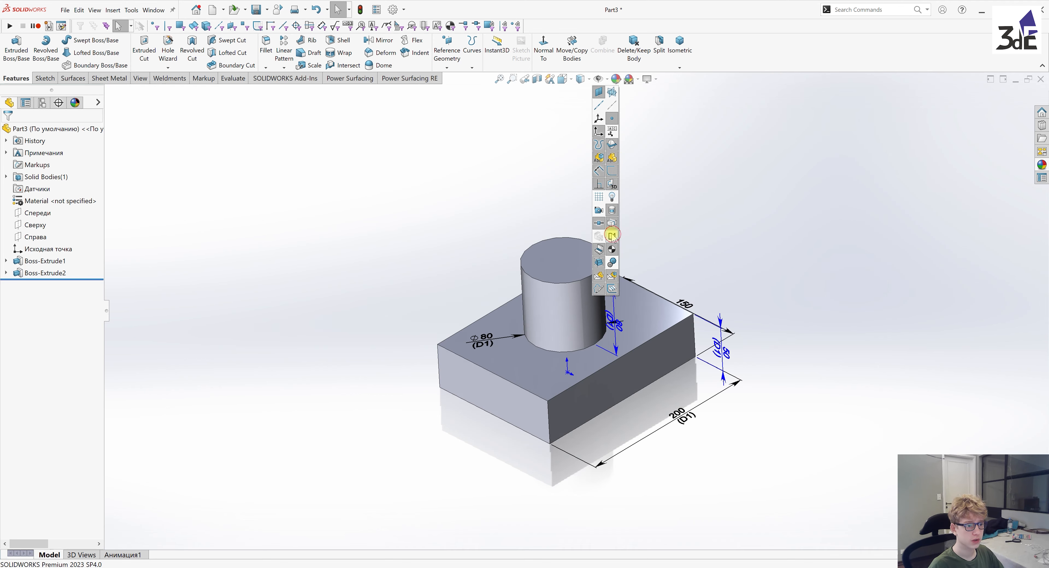
click(733, 211)
- Rename the block's 200 mm length dimension as "Длина основания"
mouse_move(709, 205)
middle_down()
mouse_move(740, 225)
mouse_move(721, 211)
middle_up()
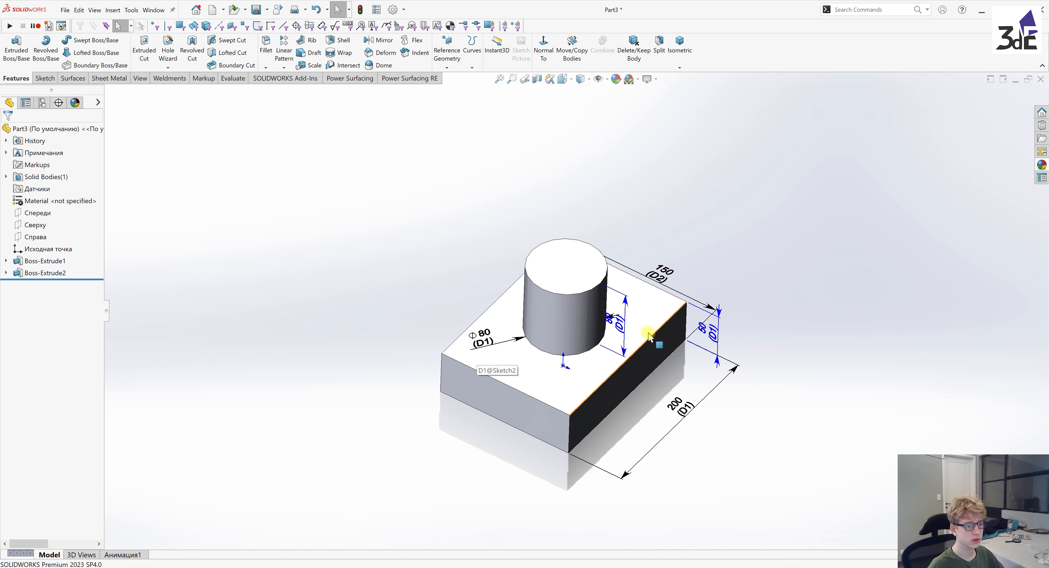
middle_drag(693, 373, 716, 307)
middle_drag(644, 365, 570, 338)
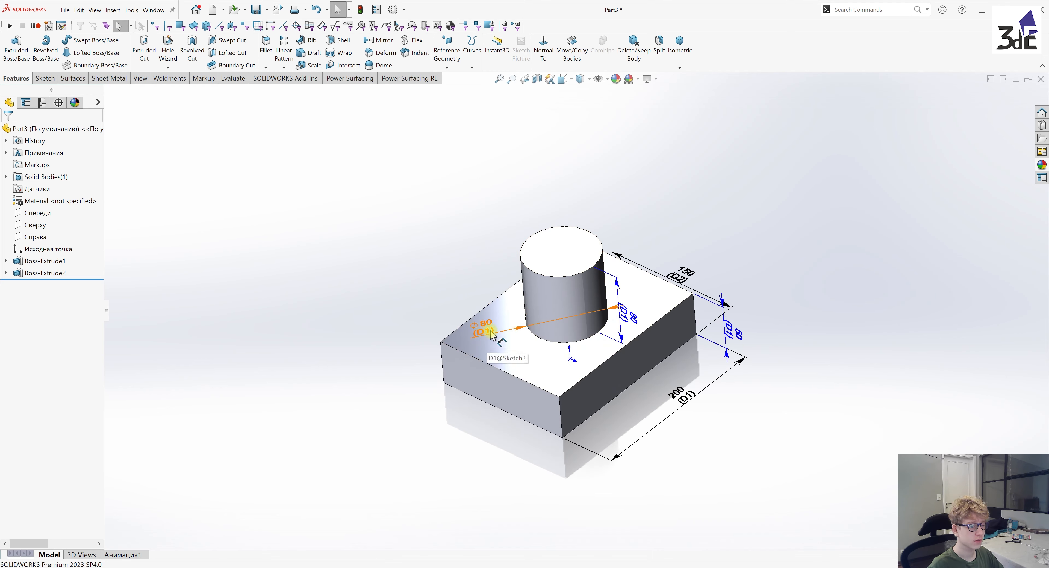
click(687, 399)
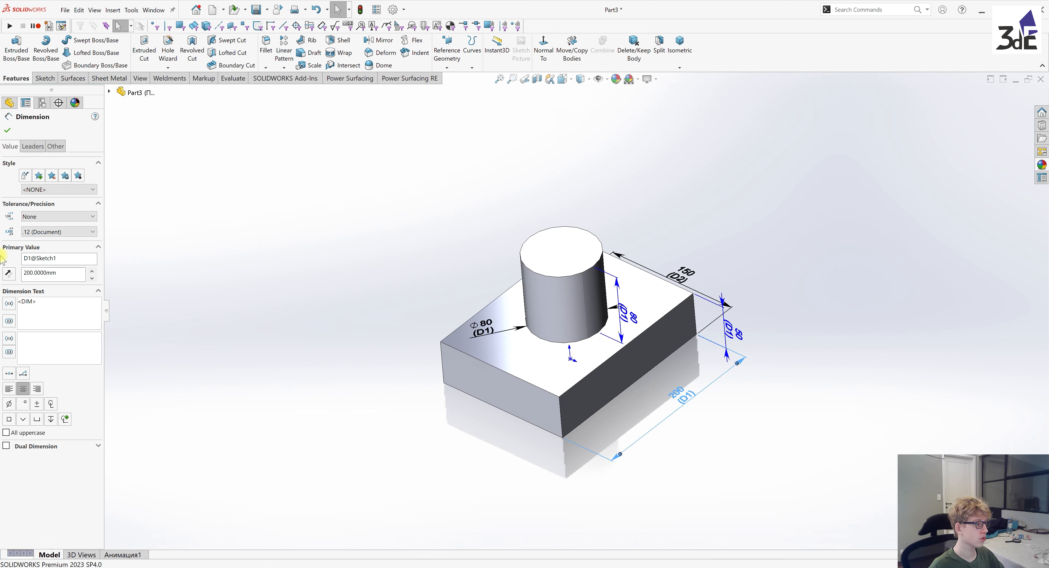
drag(77, 261, 2, 261)
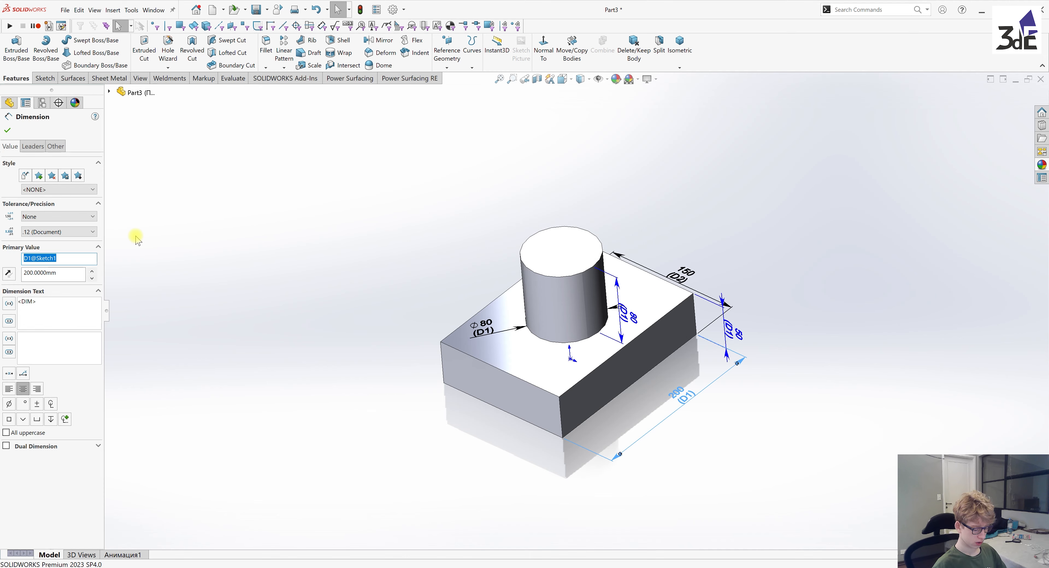
text(Д)
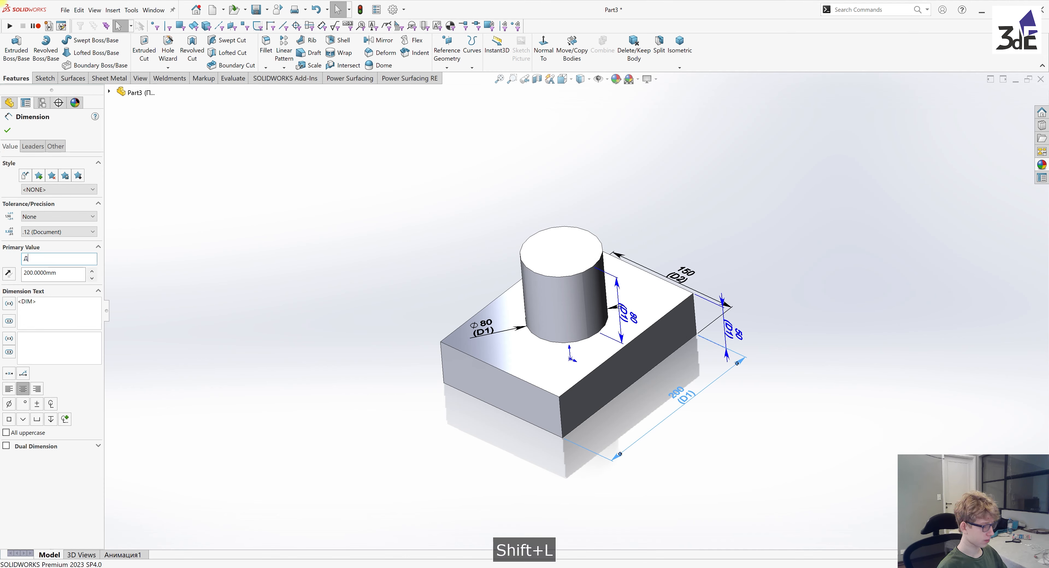
text(лина основания)
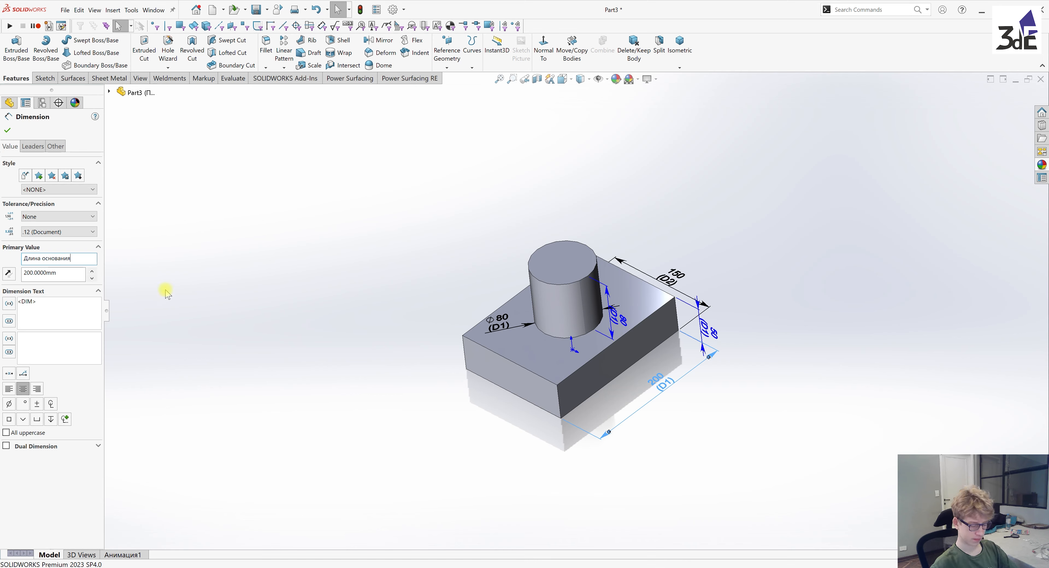
key(Return)
click(284, 293)
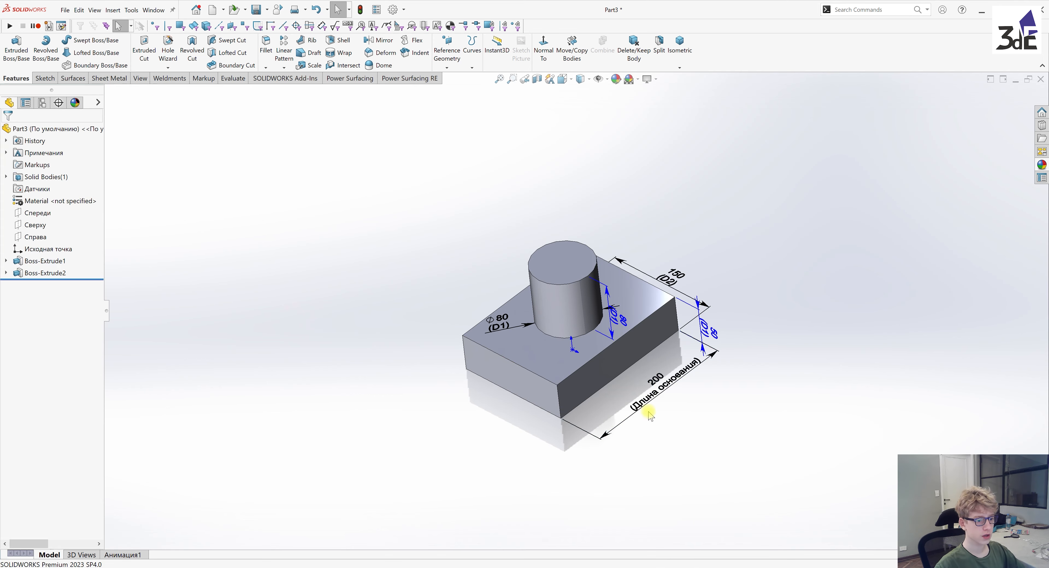
- Rename the block's 150 mm width dimension as "Ширина основания"
middle_drag(730, 424, 672, 437)
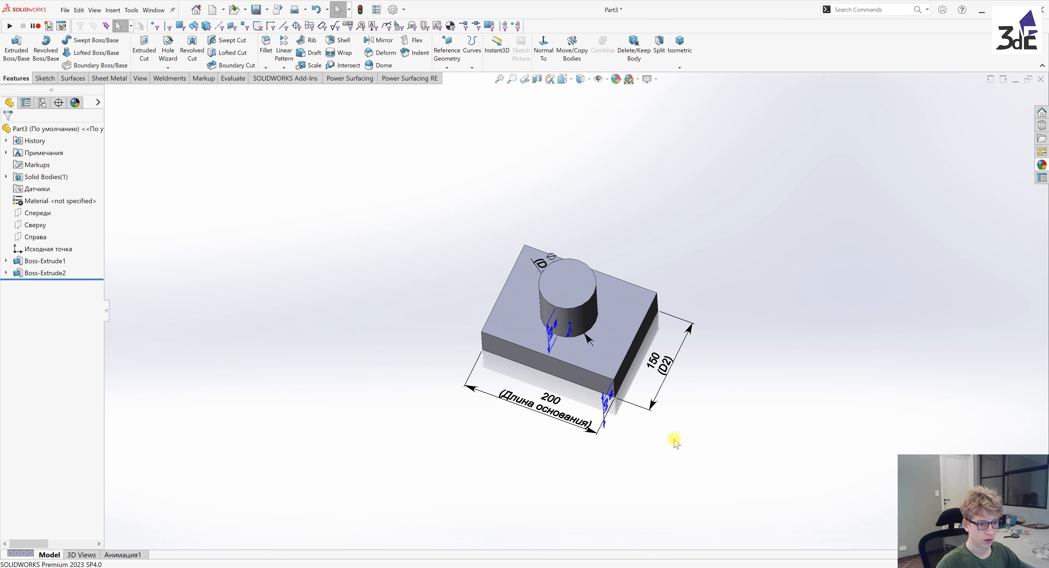
click(662, 370)
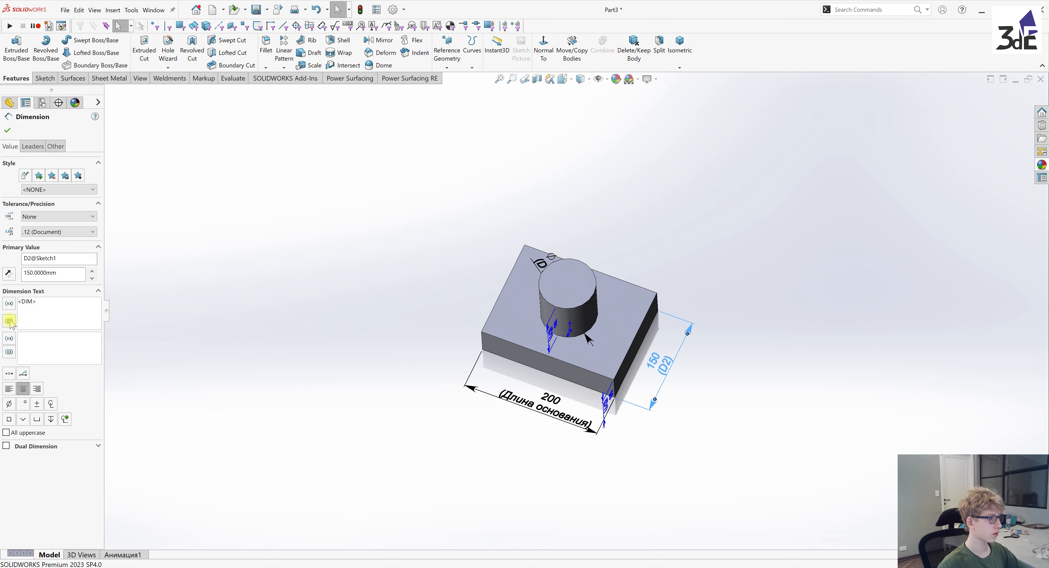
drag(69, 261, 0, 238)
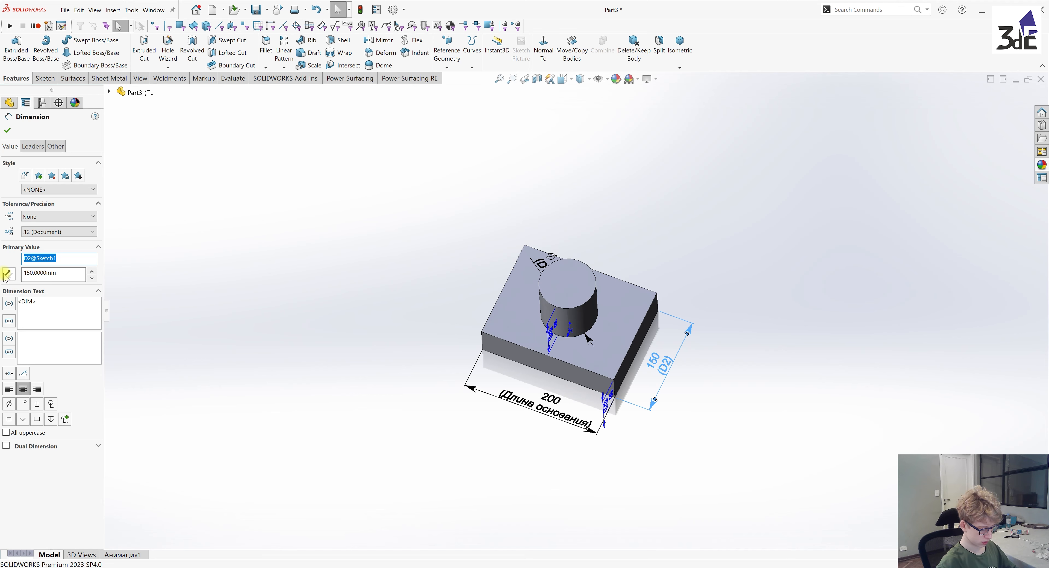
text(Шир)
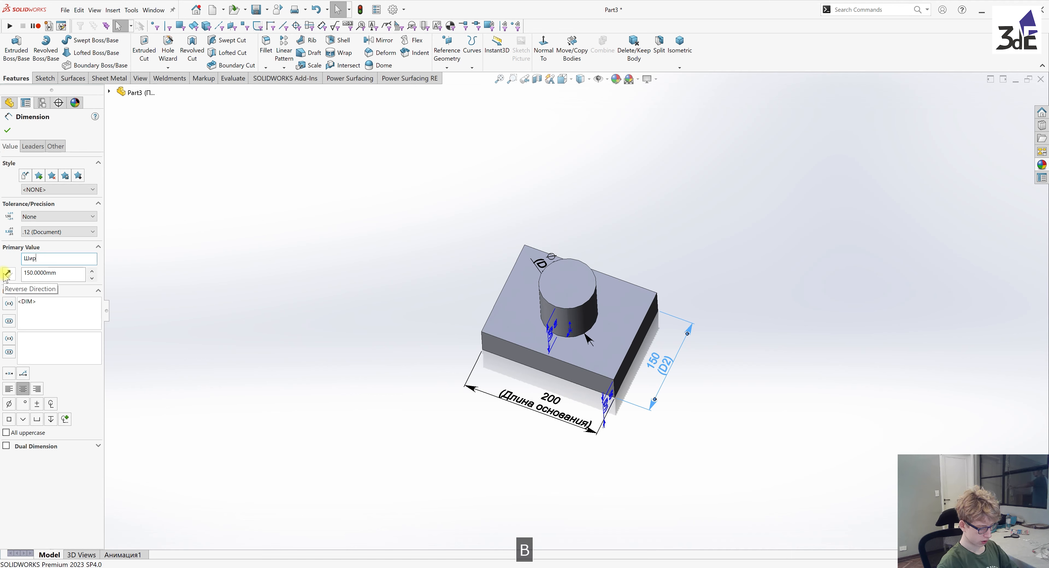
text(ина основания)
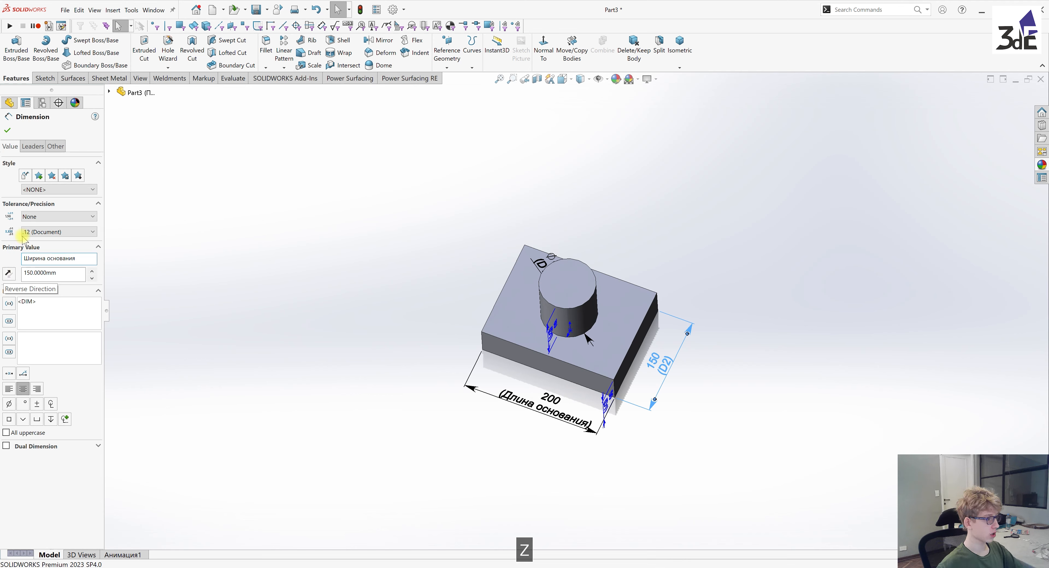
click(7, 132)
- Rename the cylinder's diameter dimension as "Диаметер цилиндра"
middle_drag(433, 311, 526, 325)
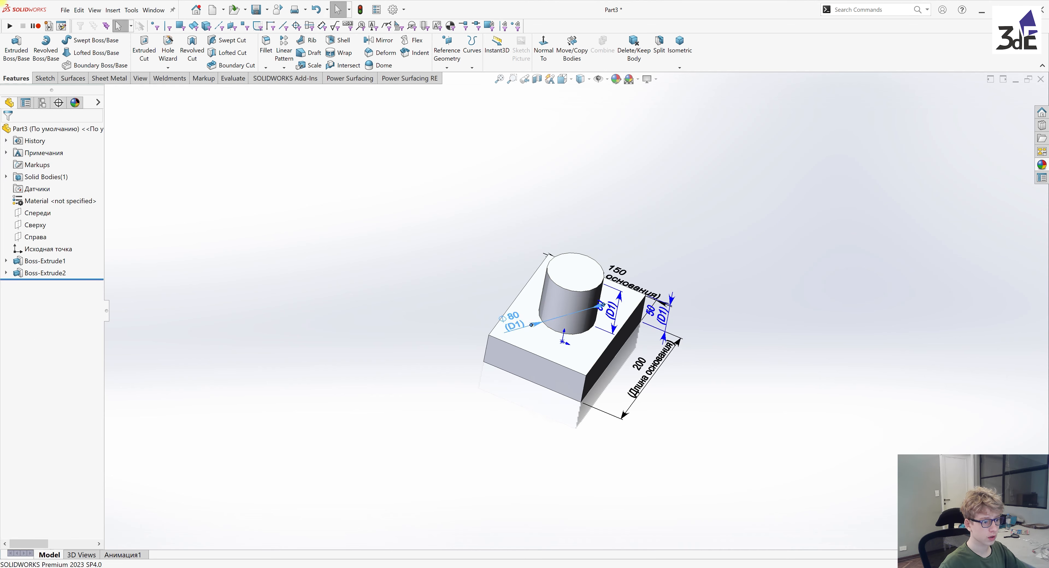
scroll(590, 292, down, 2)
middle_drag(590, 292, 536, 335)
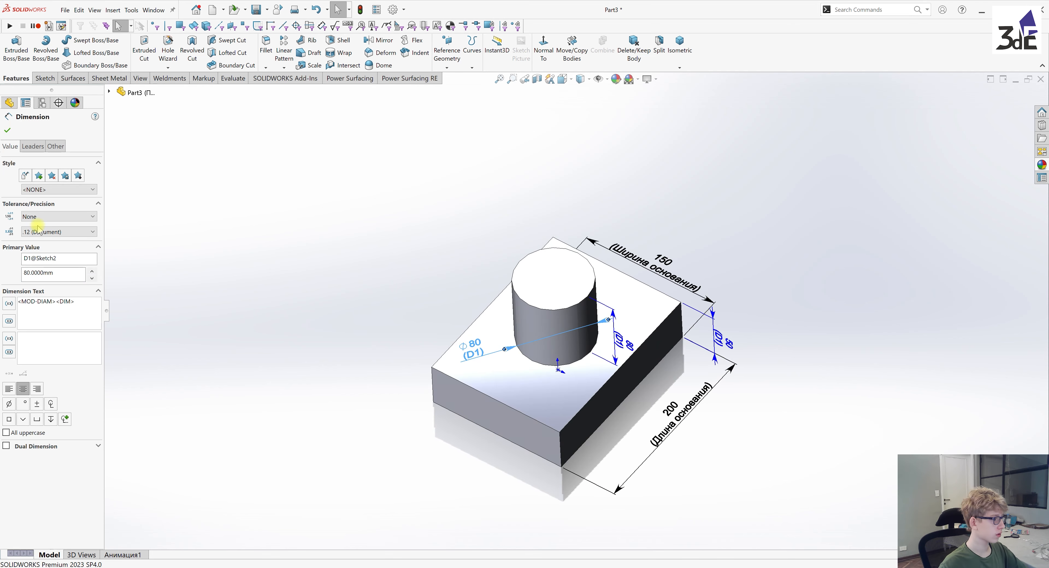
drag(65, 259, 2, 267)
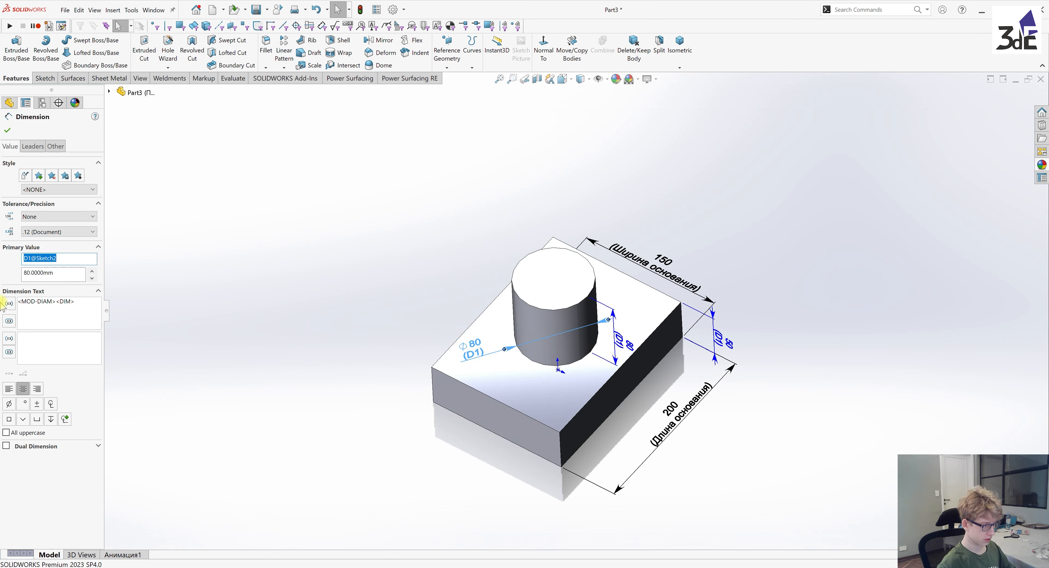
text(Д)
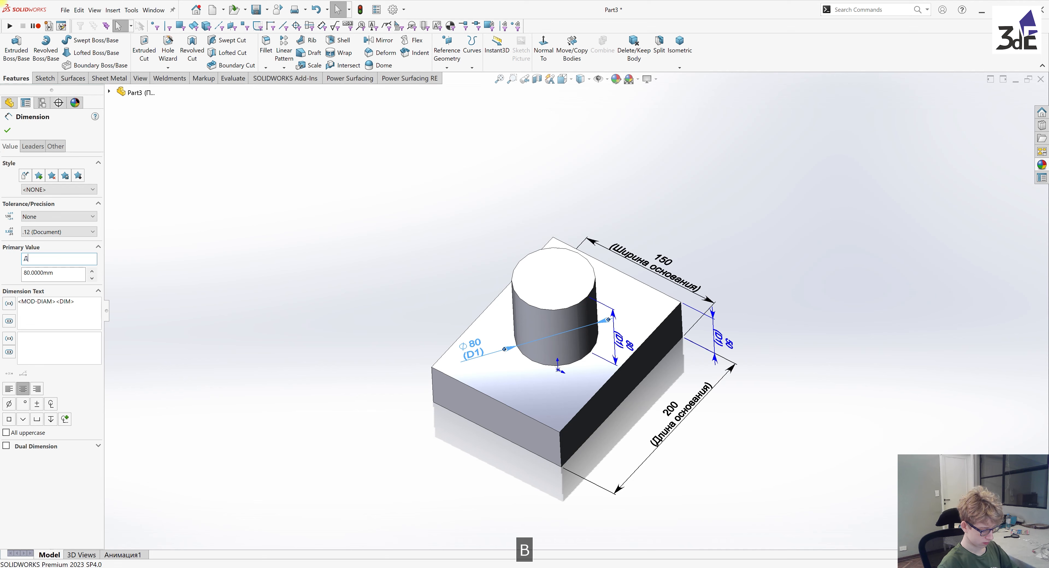
text(и)
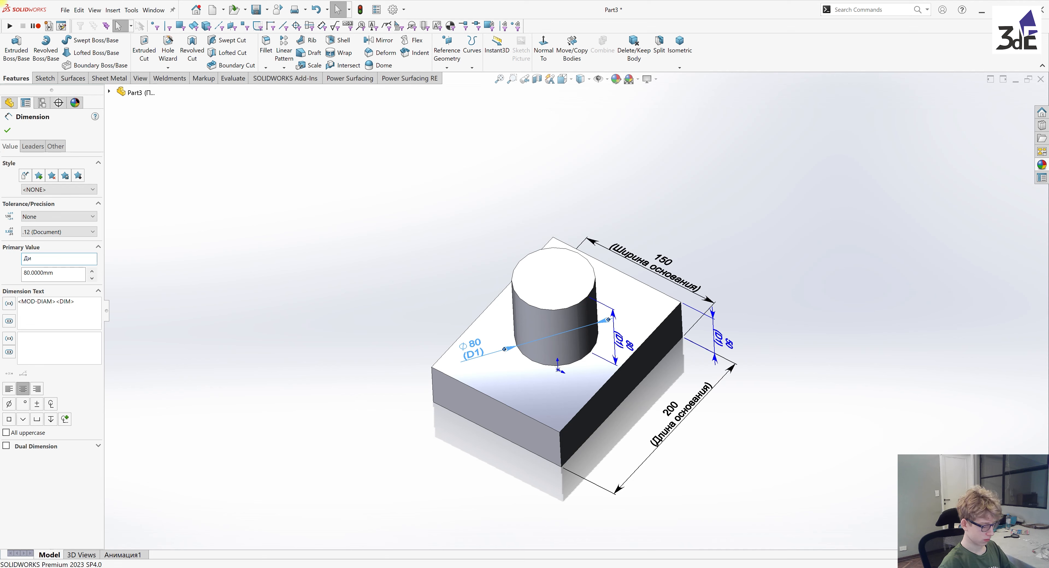
text(аме)
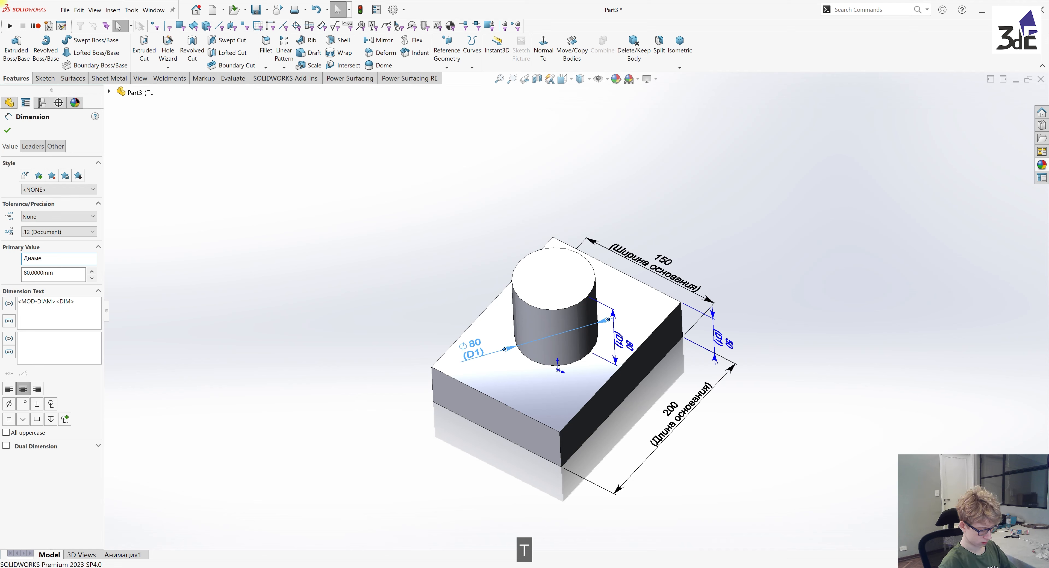
text(тер )
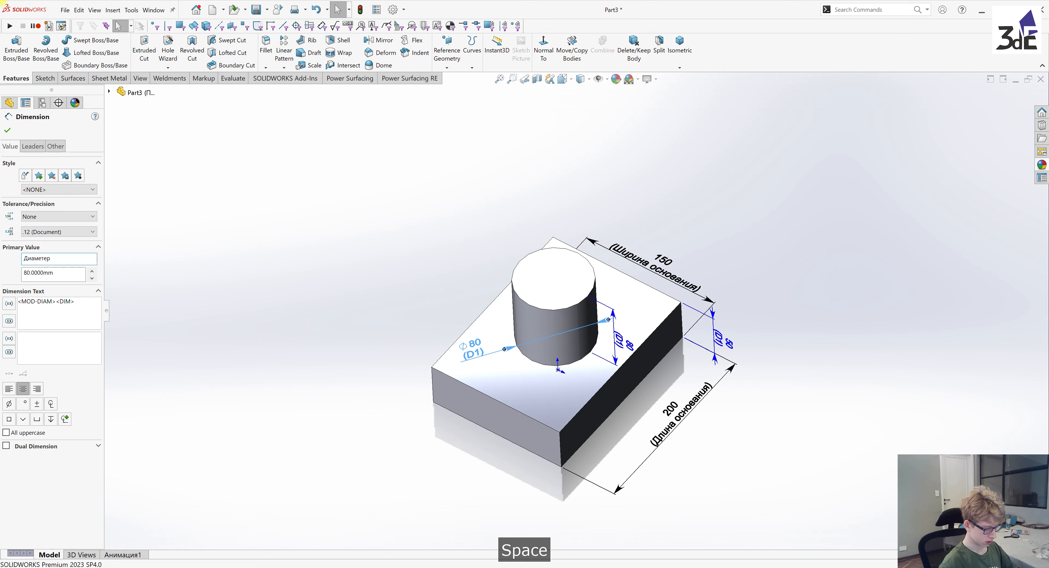
text(цилиндра)
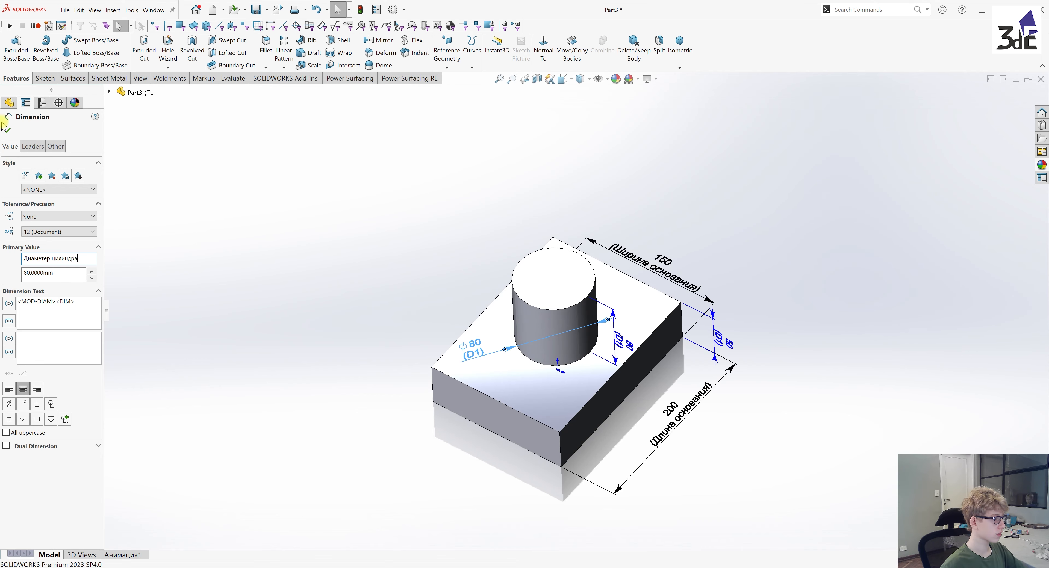
click(9, 128)
- Rename the cylinder's height dimension as "Высота цилиндра"
middle_drag(256, 213, 355, 260)
double_click(84, 258)
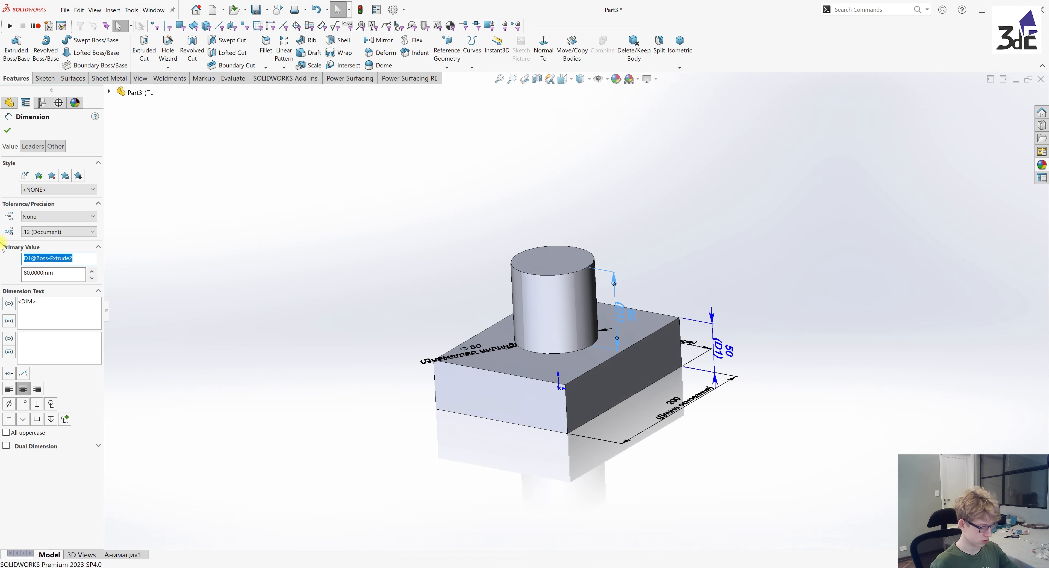
text(В)
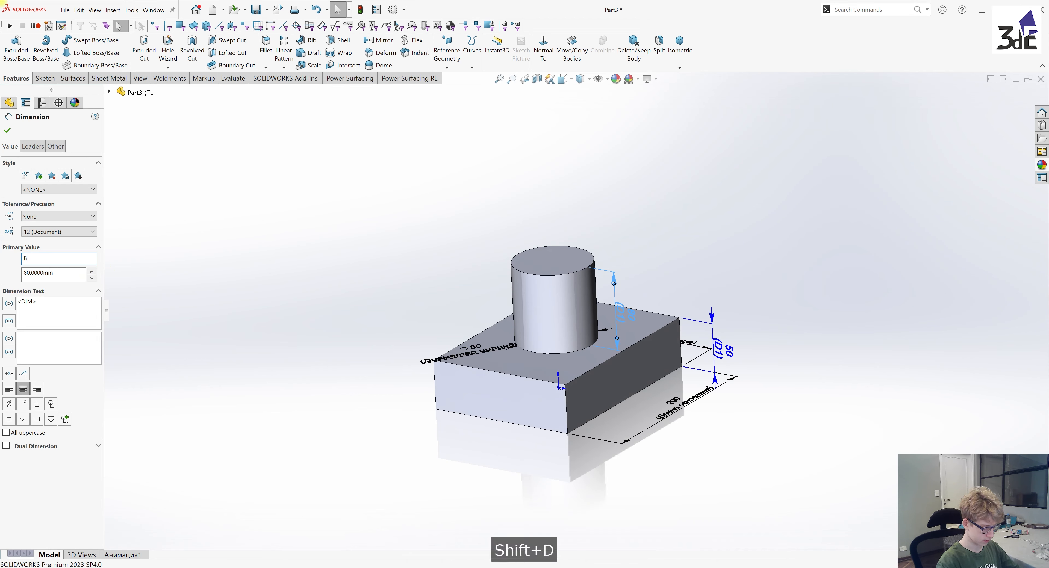
text(ысота )
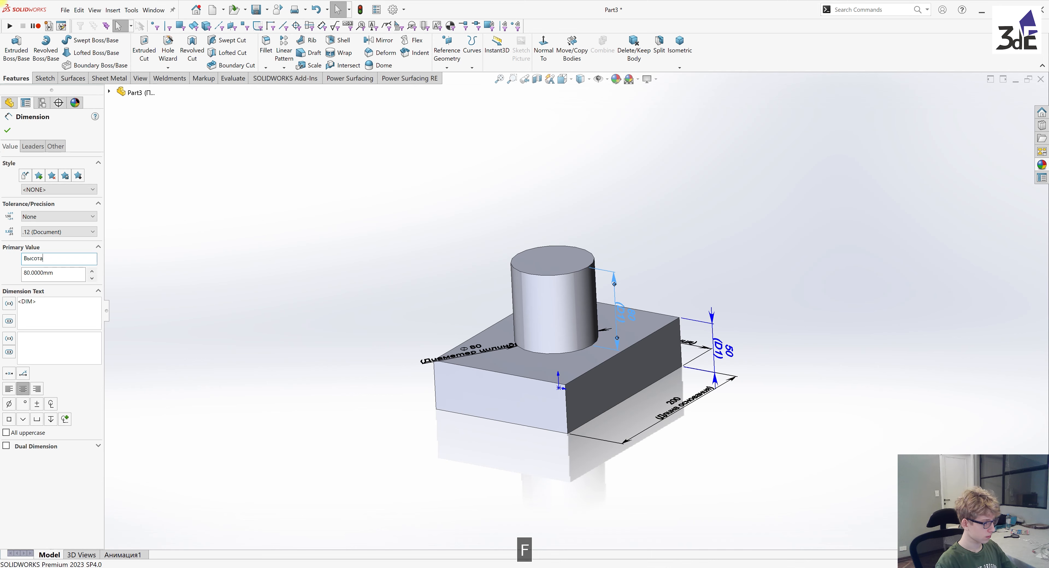
text(цилиндра)
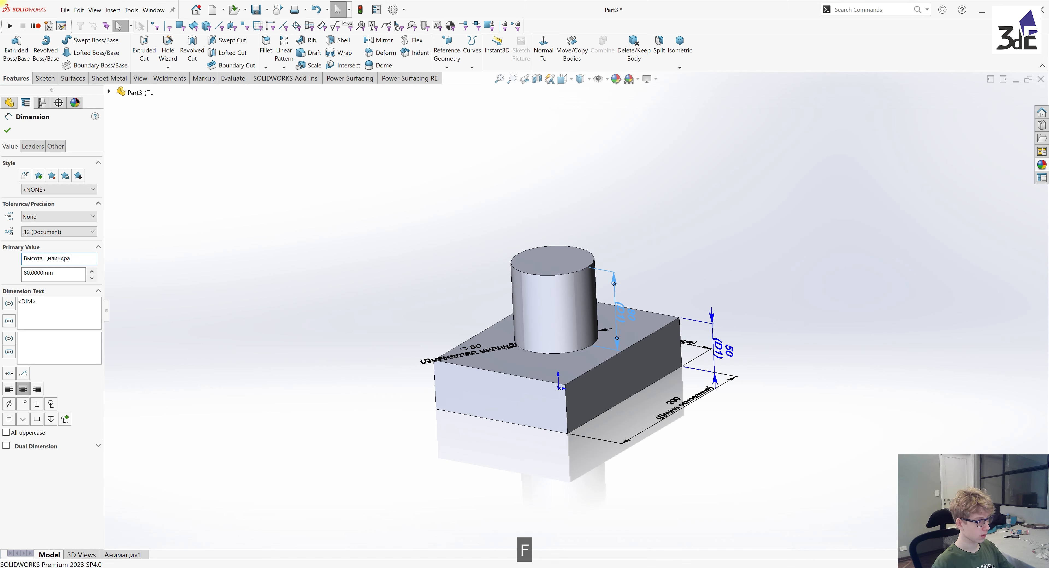
click(7, 130)
- Rename the block's height dimension as "Высота основания"
click(684, 368)
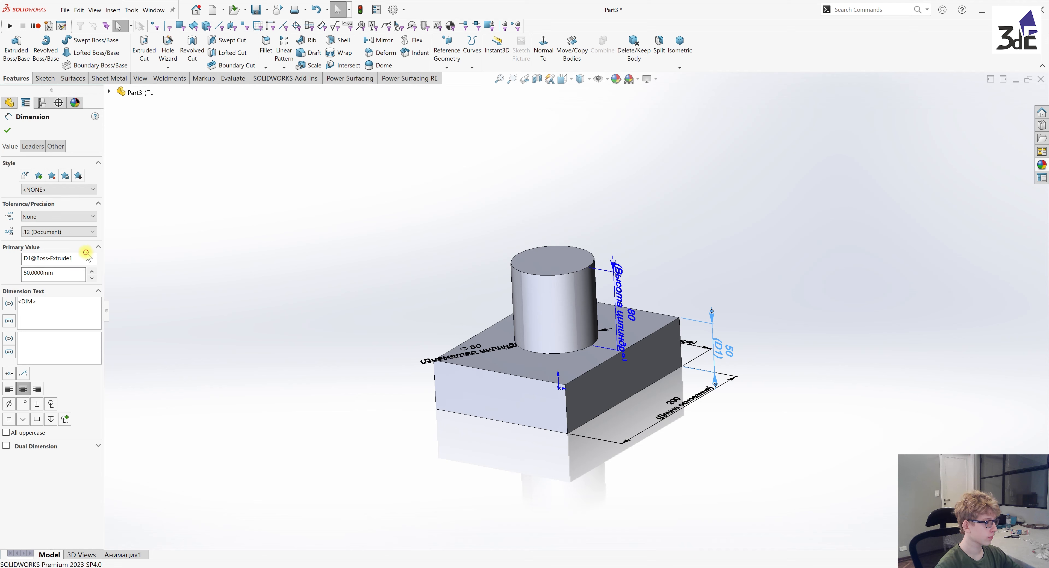
triple_click(89, 258)
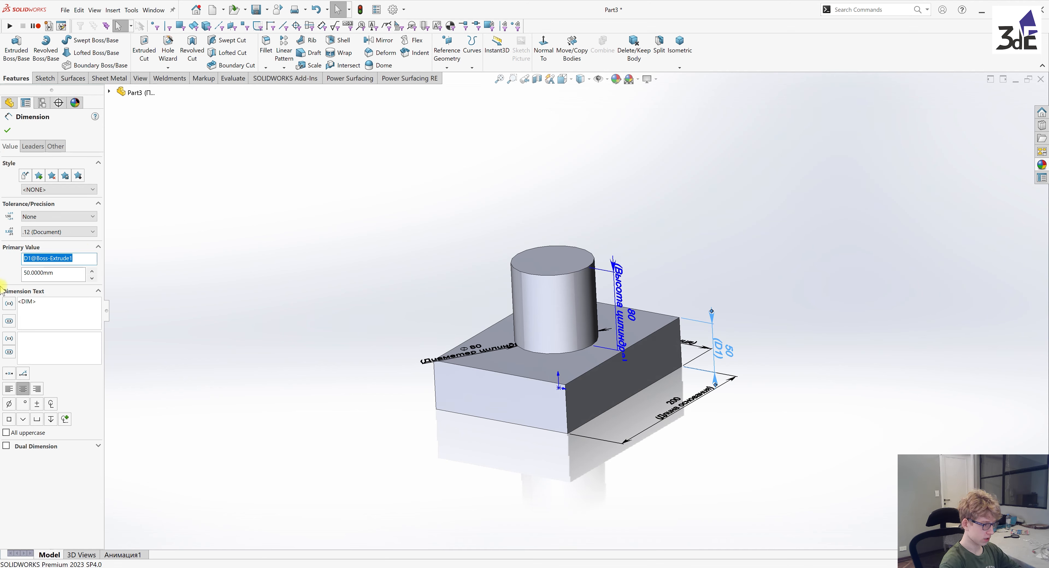
text(Вы)
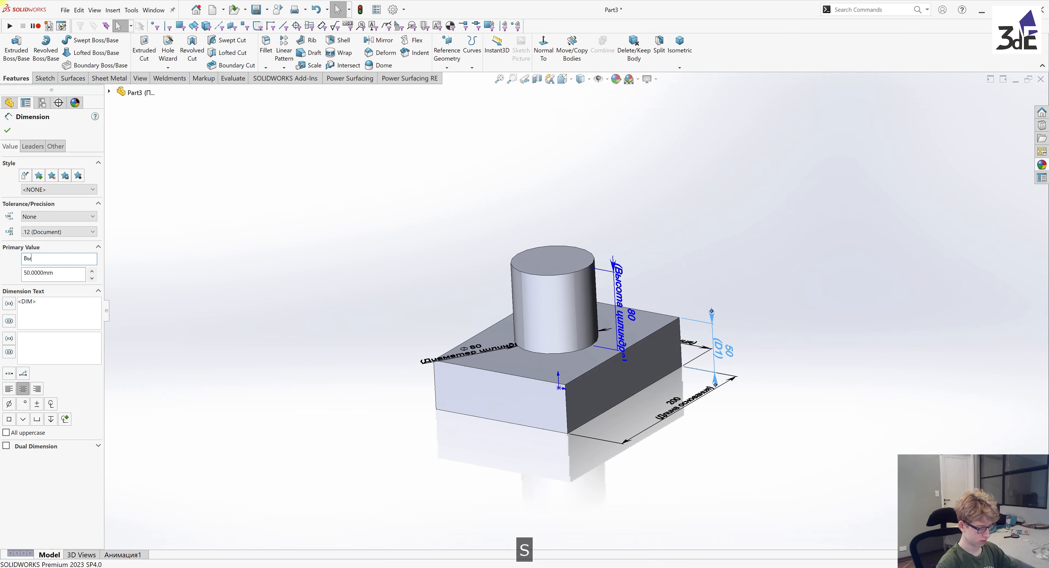
text(сота осно)
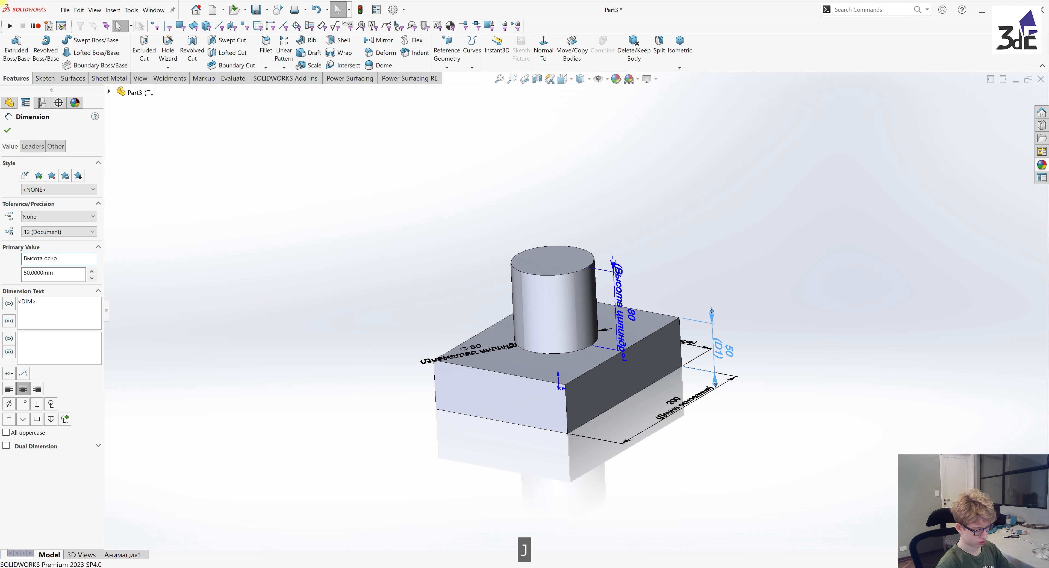
text(вания)
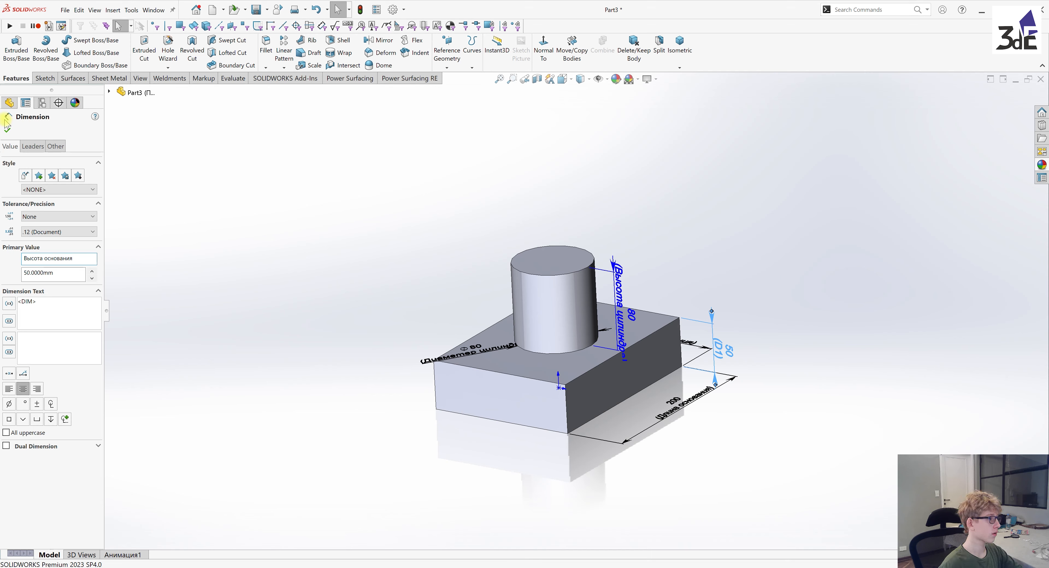
click(7, 129)
- Move the block's height dimension text straight up, well above its extension lines
scroll(558, 318, up, 3)
middle_drag(562, 320, 587, 352)
middle_drag(646, 335, 656, 308)
drag(659, 304, 667, 225)
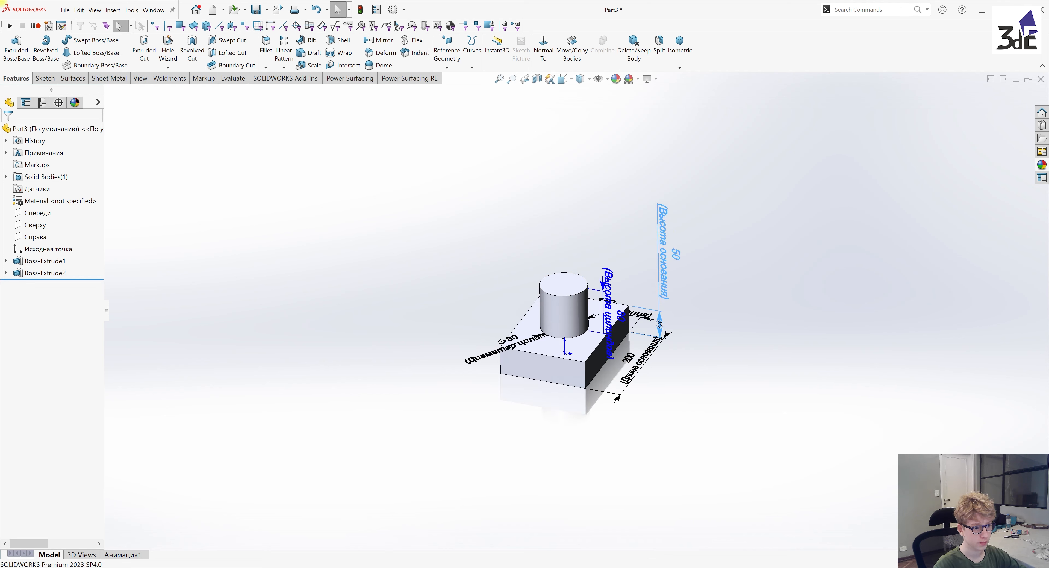
- Move the cylinder's diameter text farther outward past the block's corner and its height text up above the cylinder
click(620, 384)
drag(500, 355, 460, 364)
drag(617, 291, 621, 223)
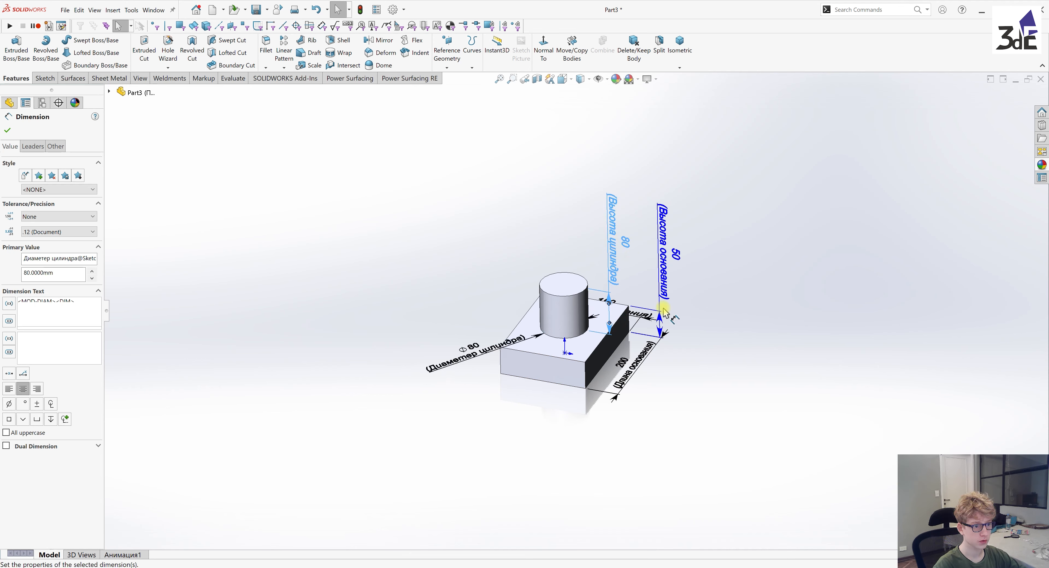
- Move the block's width dimension text outward along its dimension line, beyond the block's corner next to the length dimension
click(723, 361)
middle_drag(723, 361, 614, 302)
drag(620, 276, 709, 357)
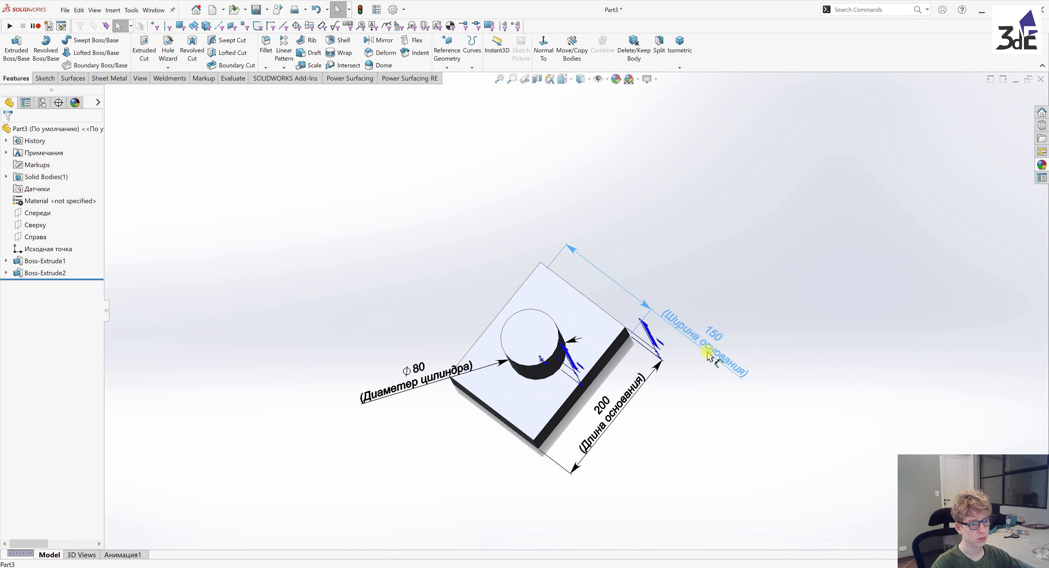
click(677, 435)
middle_drag(677, 435, 668, 304)
scroll(480, 309, down, 2)
click(307, 251)
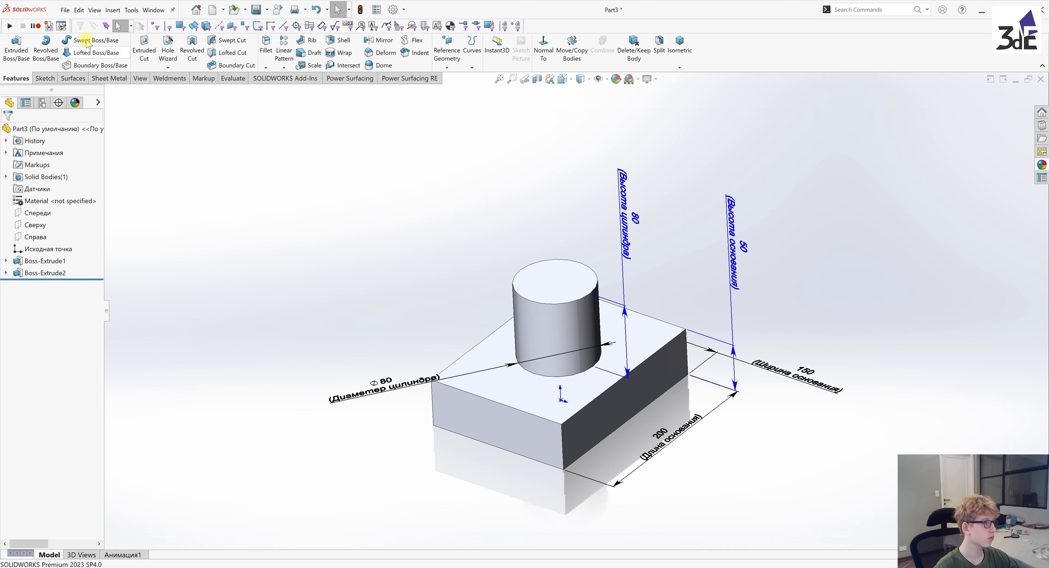
- Insert an auto-created Excel design table containing all five named dimensions of the base and cylinder
click(113, 10)
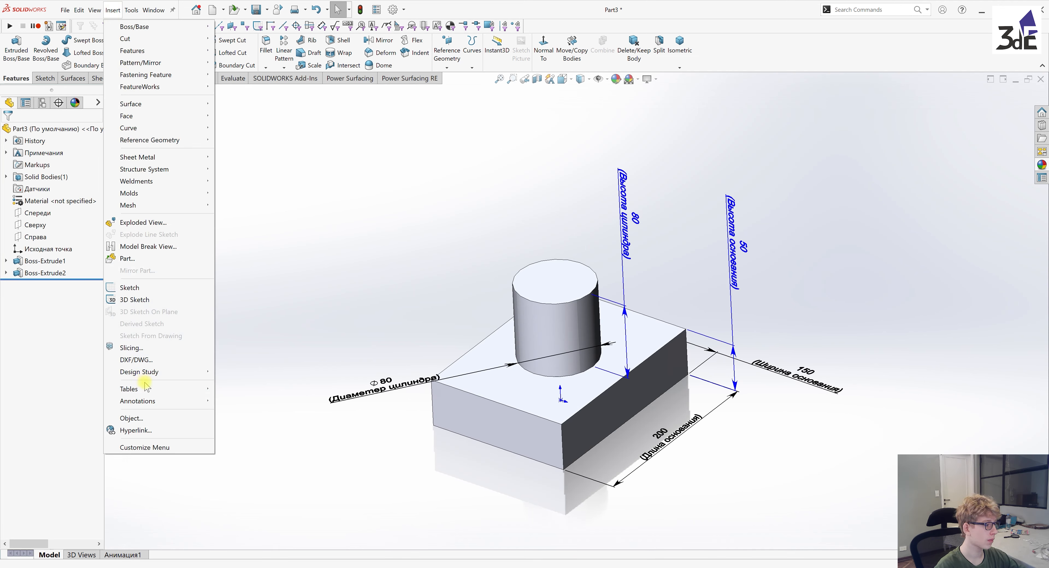
mouse_move(179, 388)
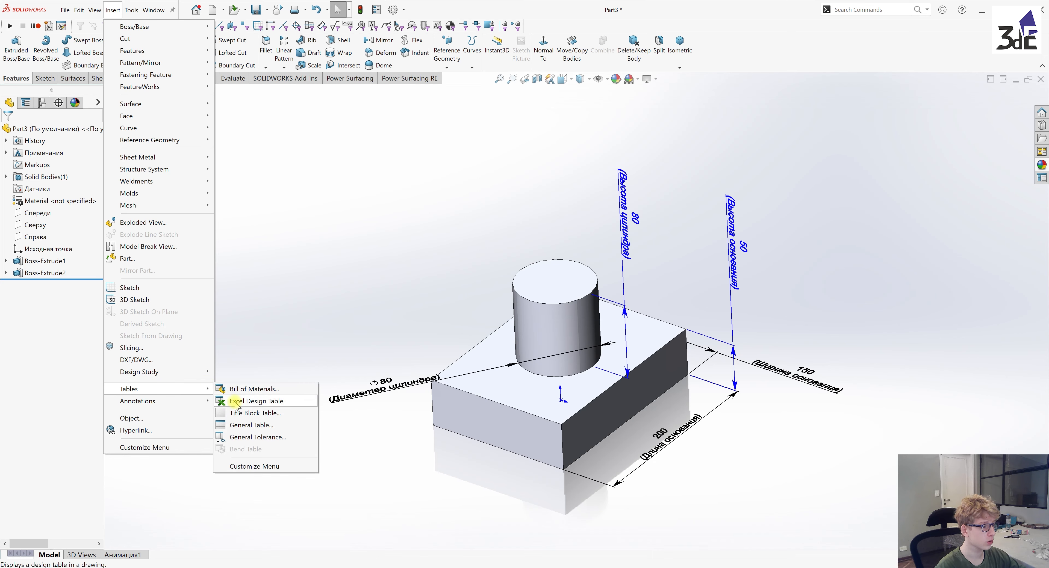
click(275, 401)
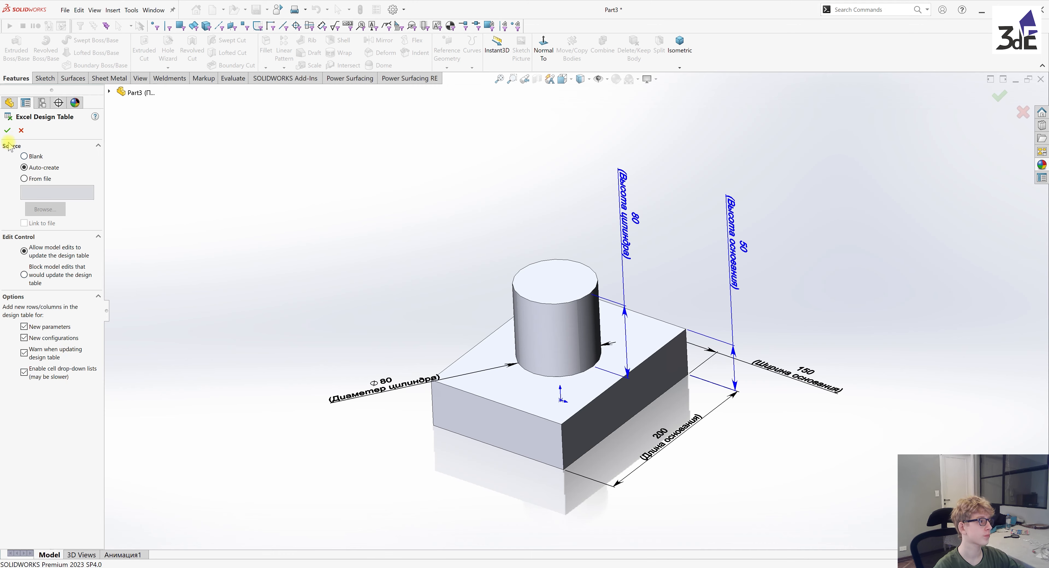
click(7, 130)
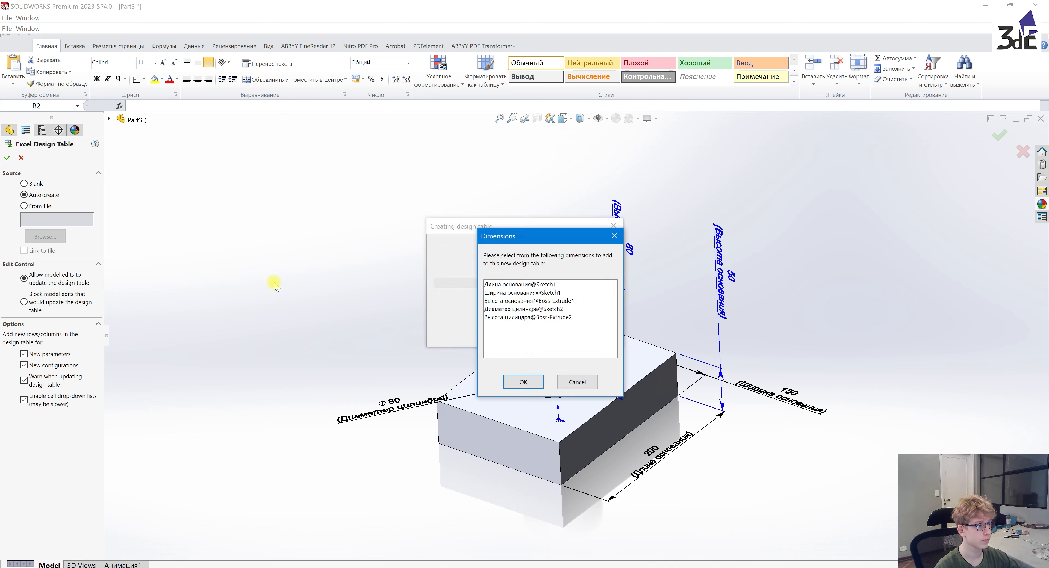
click(506, 317)
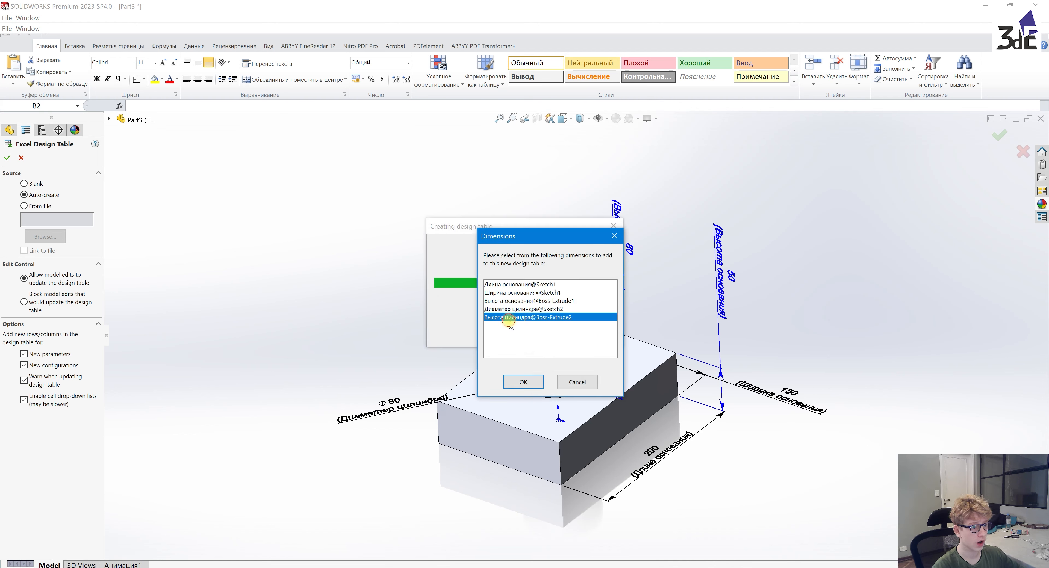
shift+click(508, 285)
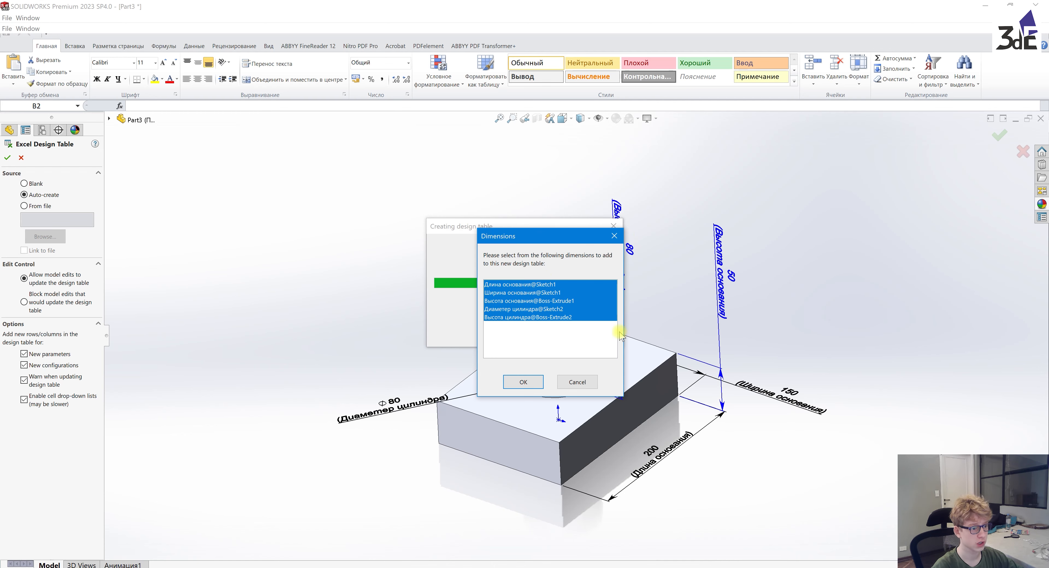
click(526, 382)
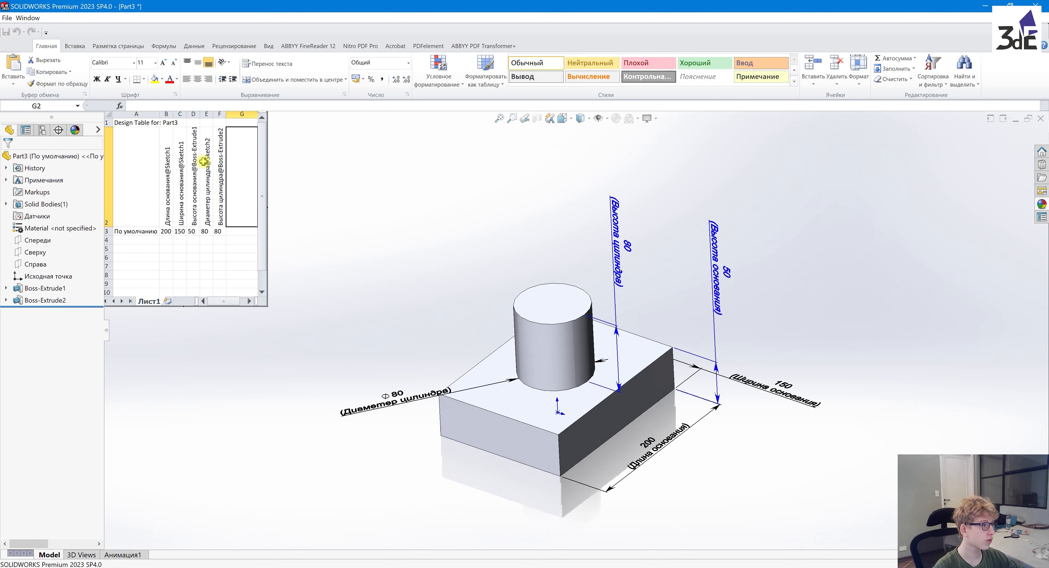
- Examine the dimension names and their corresponding values in the design table's columns
click(170, 210)
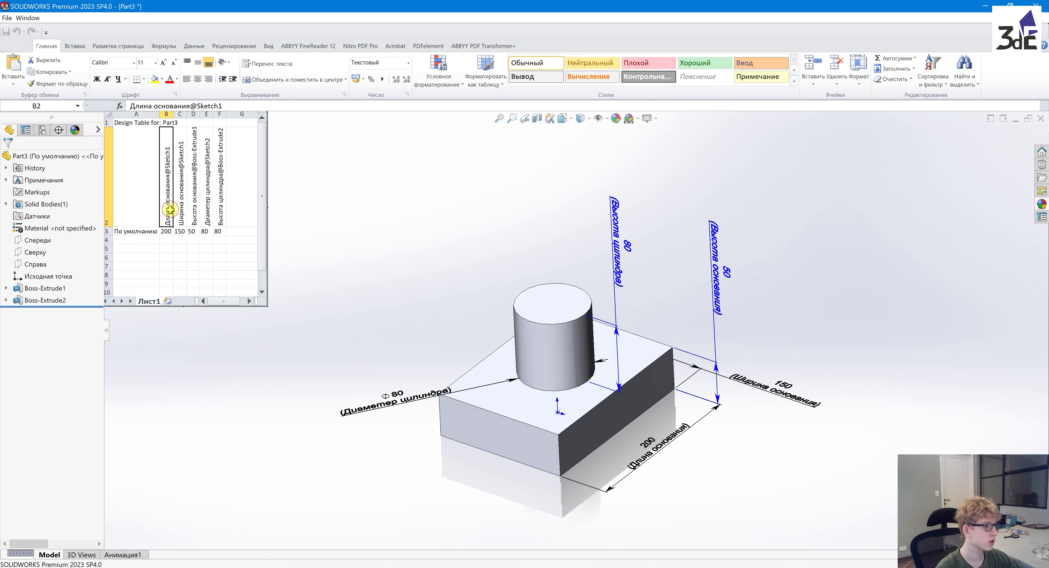
click(170, 231)
click(182, 231)
click(193, 231)
click(207, 230)
click(219, 230)
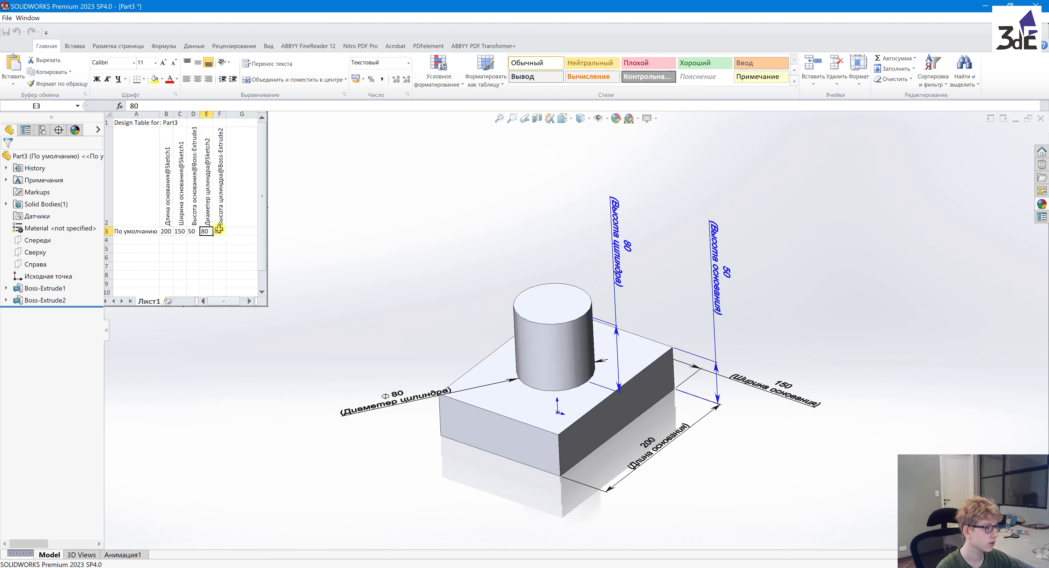
click(165, 221)
click(179, 217)
click(206, 214)
click(218, 212)
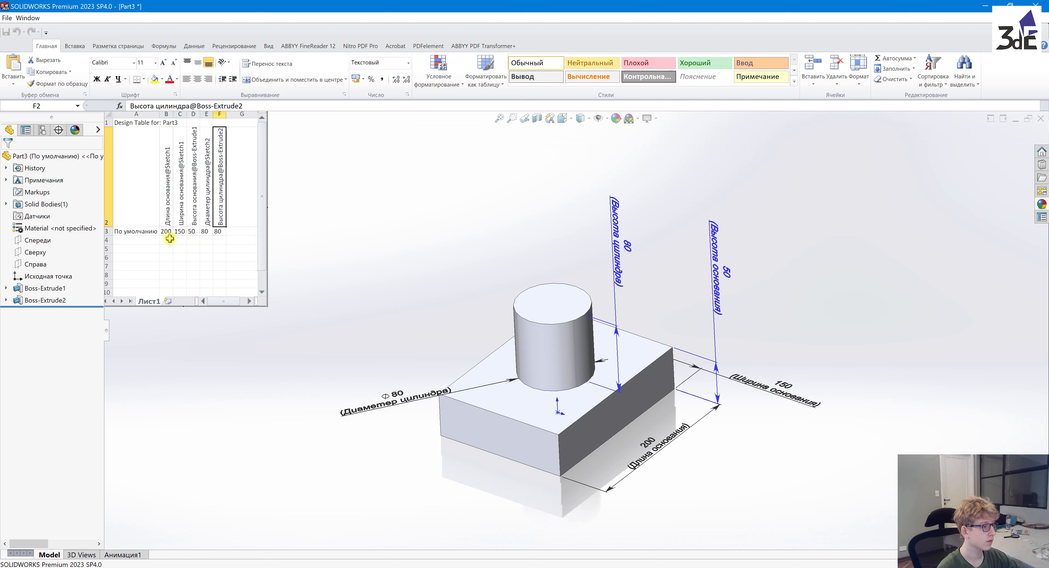
- Enlarge the design table window, set "Длина основания" to 250 in the default configuration, and close the table to update the model
drag(268, 306, 328, 349)
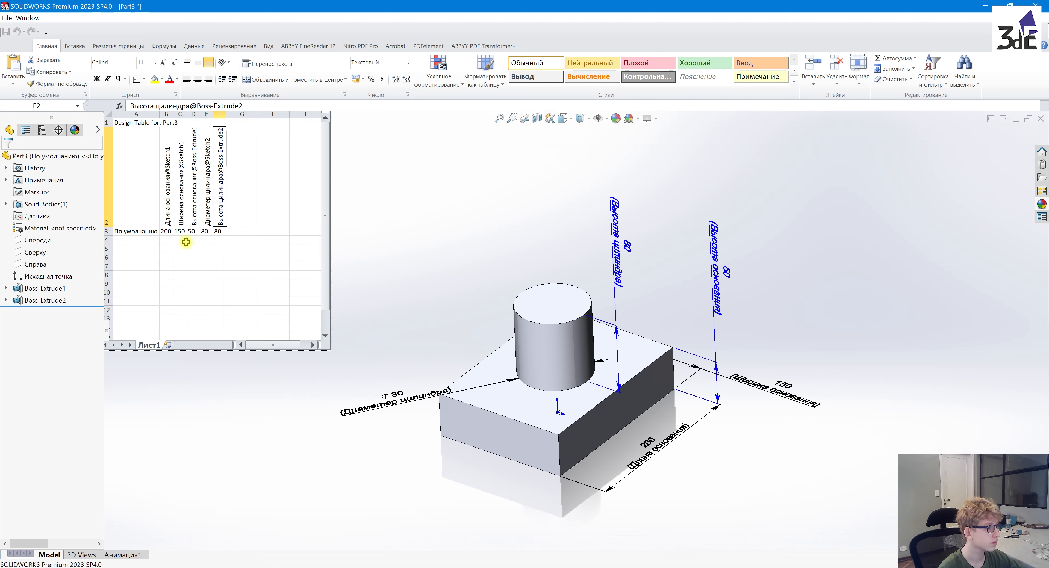
click(164, 233)
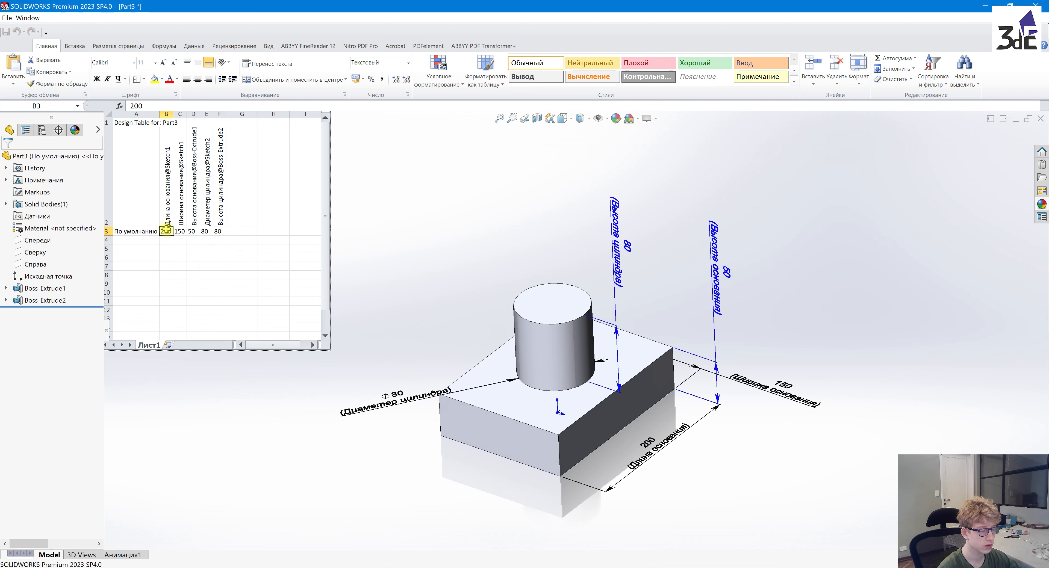
drag(167, 228, 179, 235)
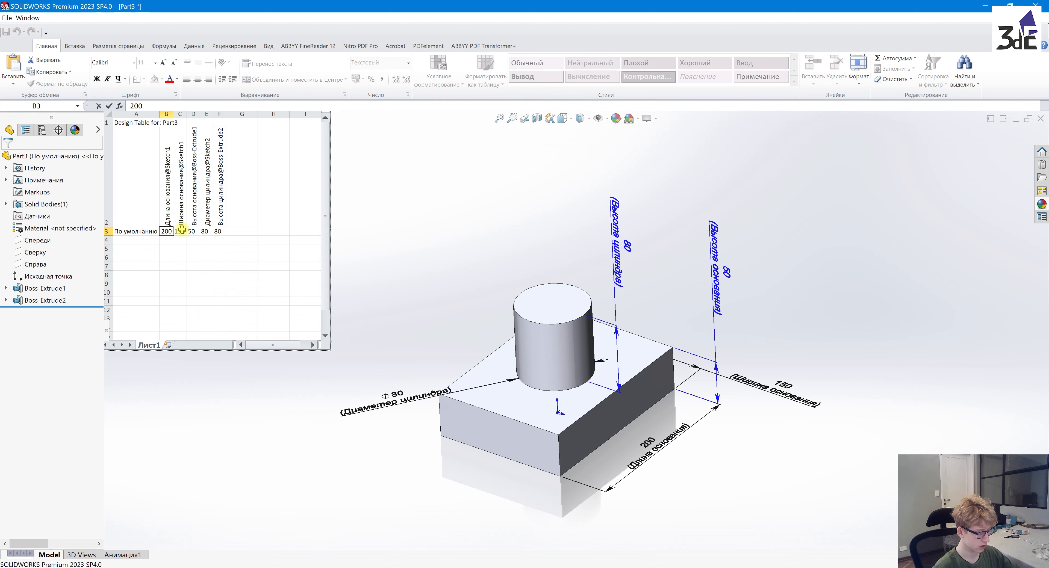
key(Right)
text(5)
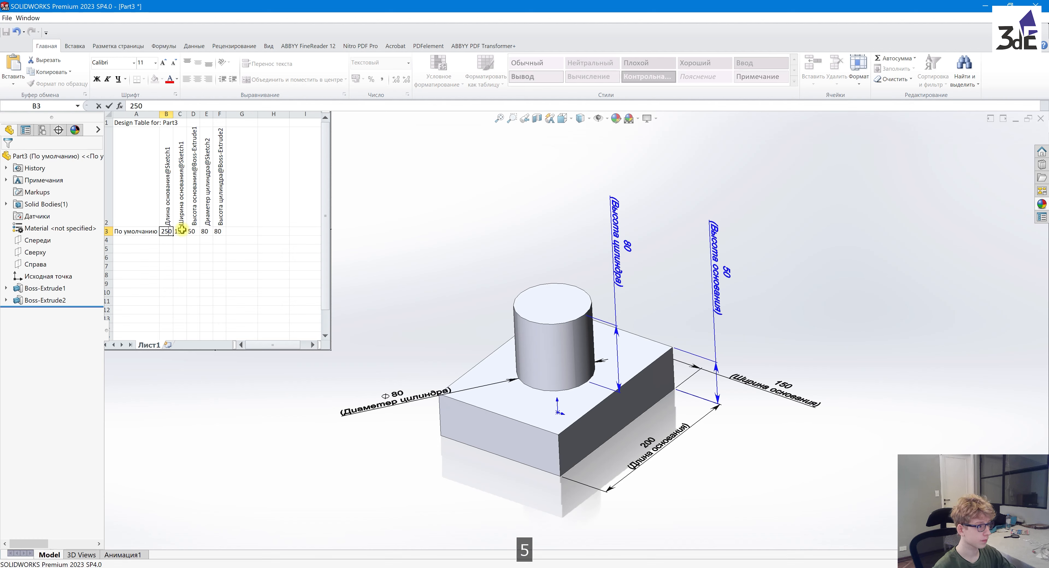
click(219, 266)
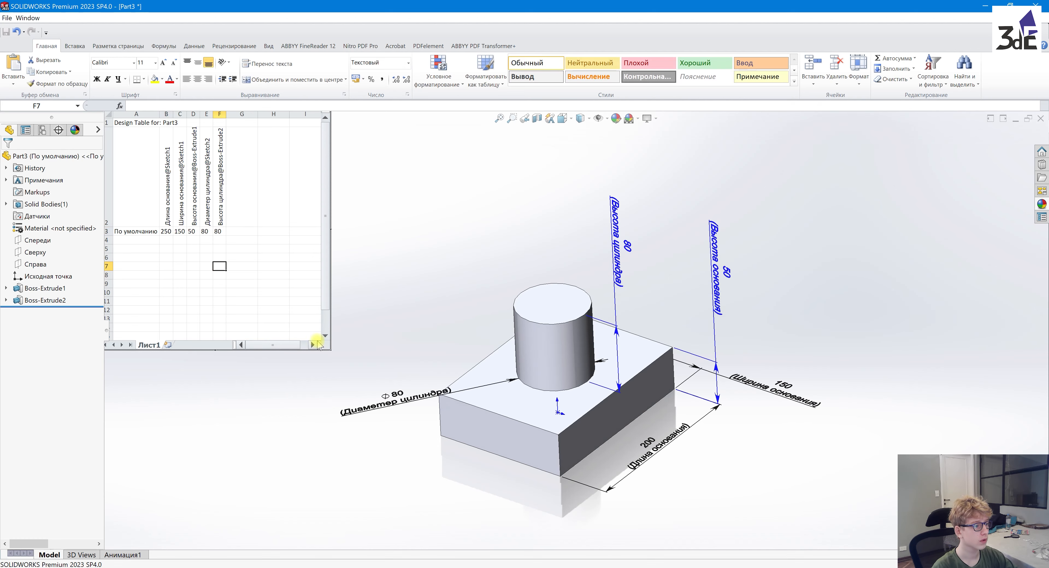
click(408, 291)
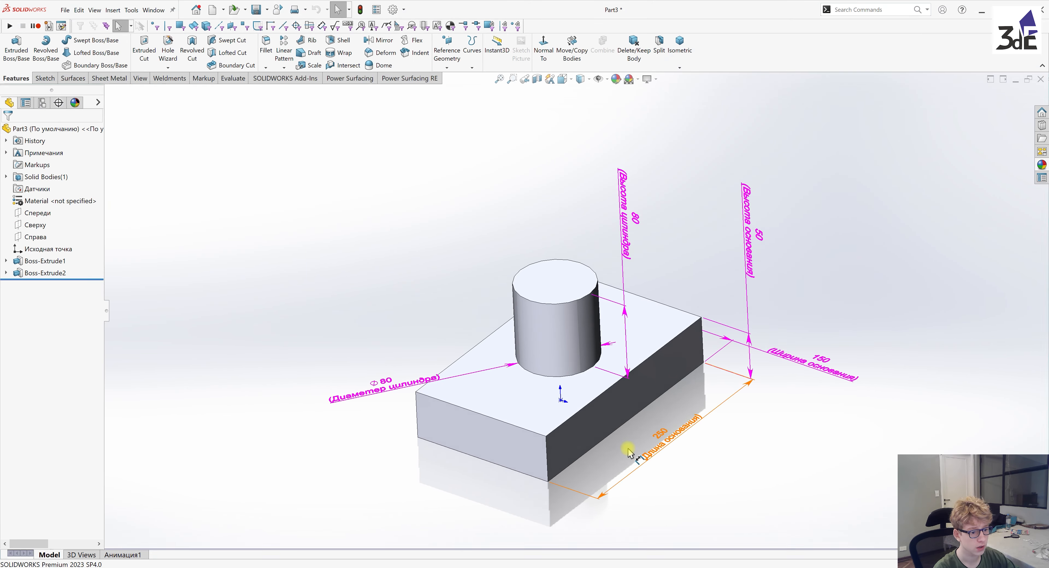
- Set the cylinder's height dimension to 95 mm directly in the model and rebuild the part
mouse_move(702, 433)
middle_down()
mouse_move(709, 543)
mouse_move(698, 538)
mouse_move(707, 444)
middle_up()
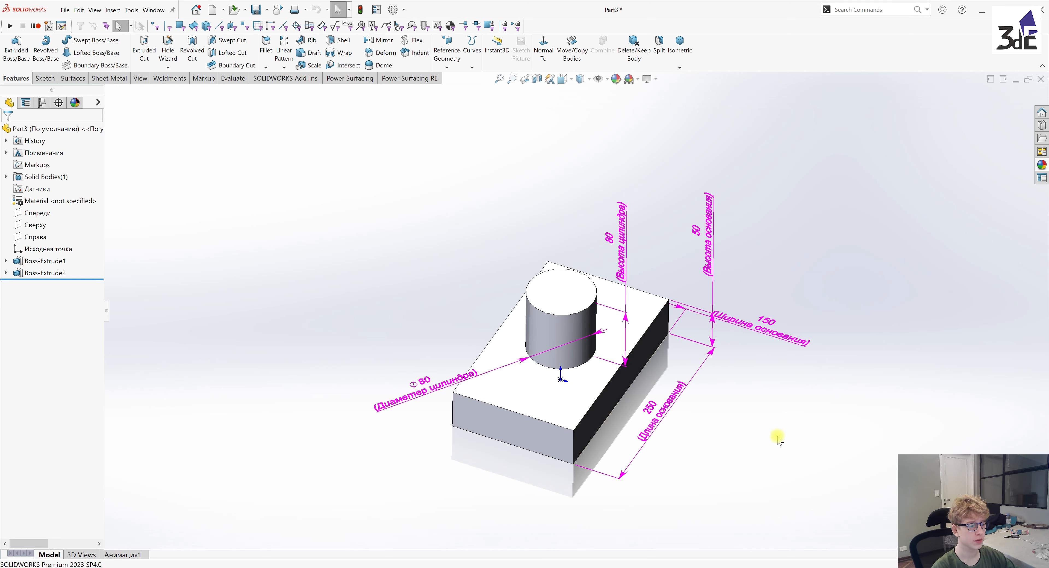
middle_drag(922, 326, 792, 312)
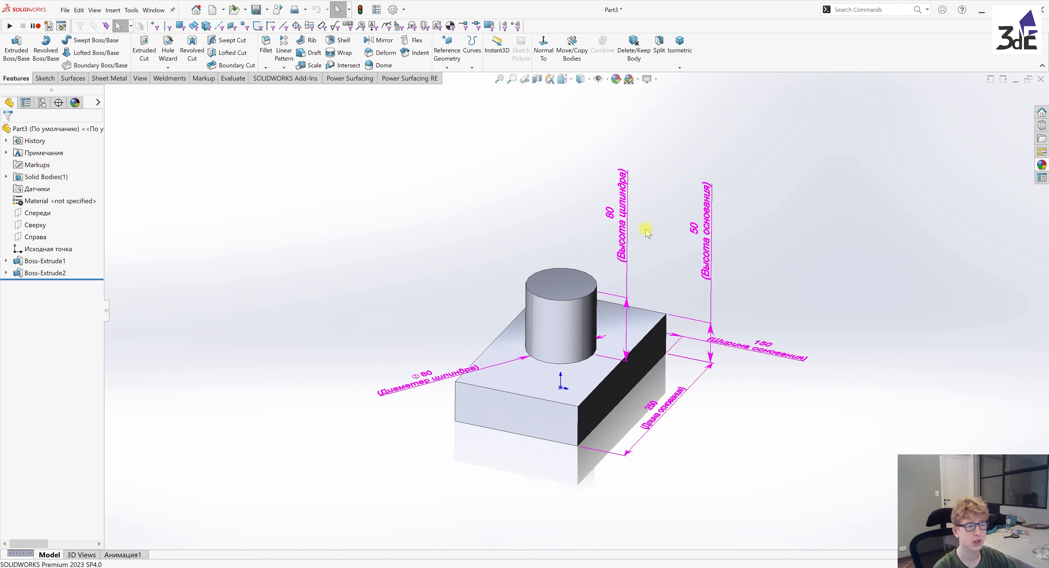
double_click(623, 228)
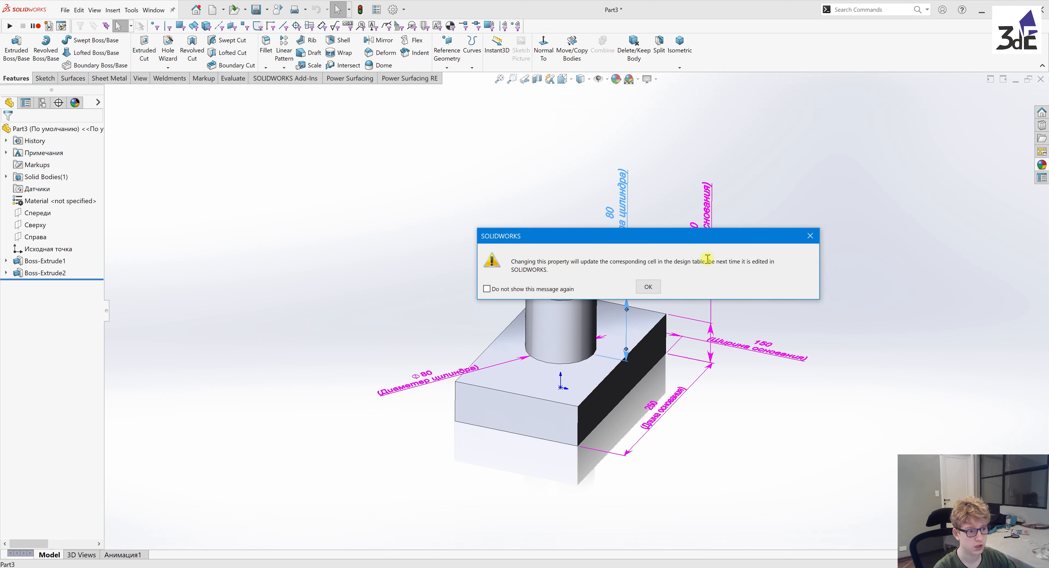
click(648, 287)
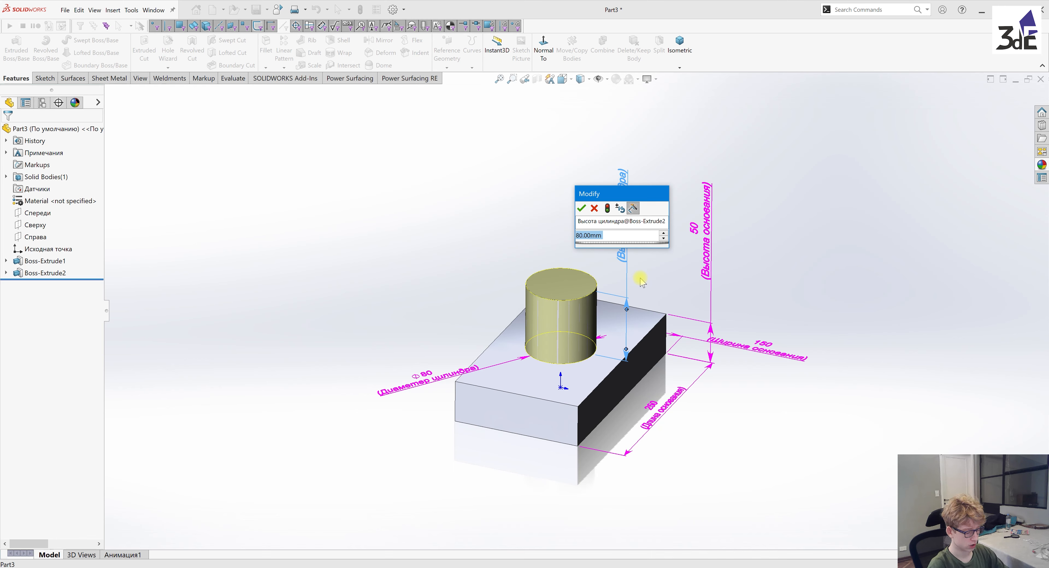
text(95)
key(Return)
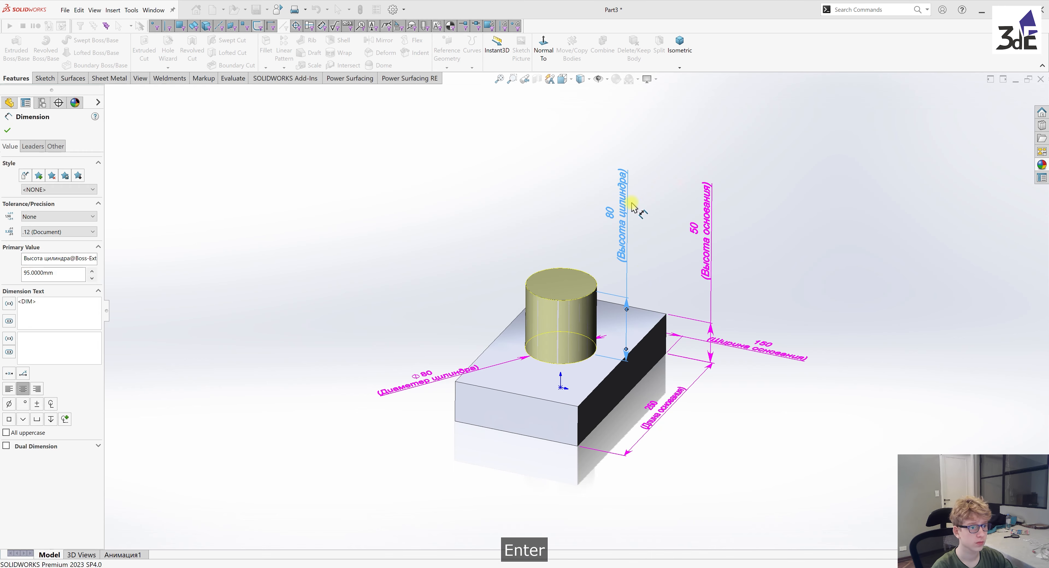
click(496, 225)
scroll(418, 287, up, 1)
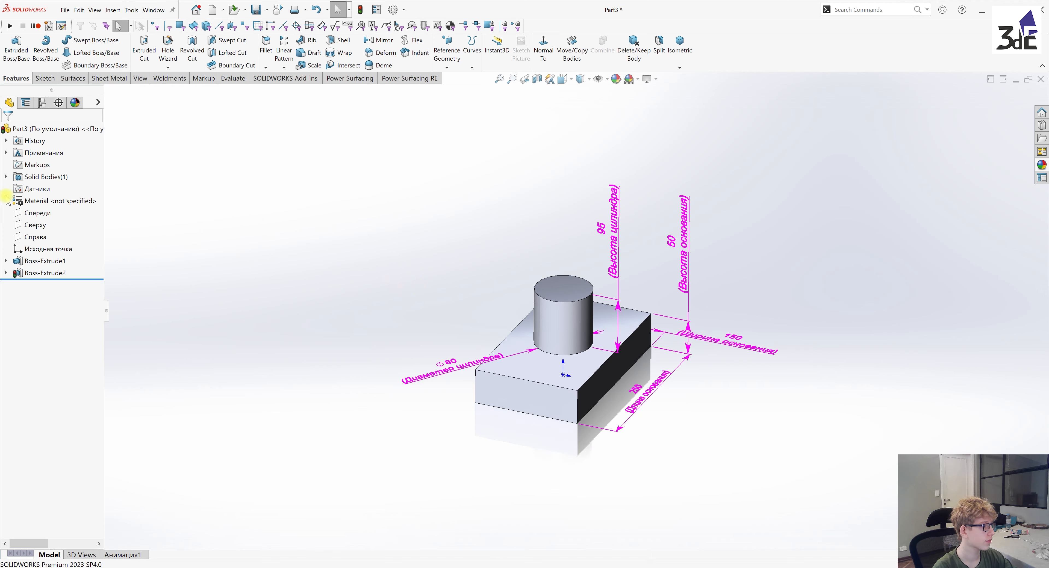
click(362, 10)
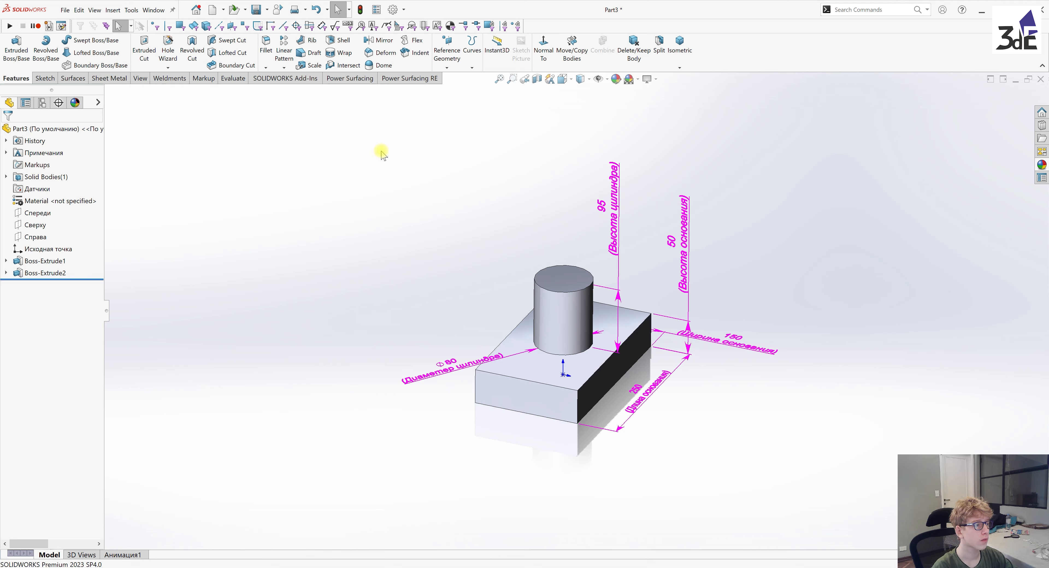
- Reopen the existing design table for editing without adding any parameters, and check its cylinder height value against the model
click(42, 103)
click(18, 144)
right_click(45, 157)
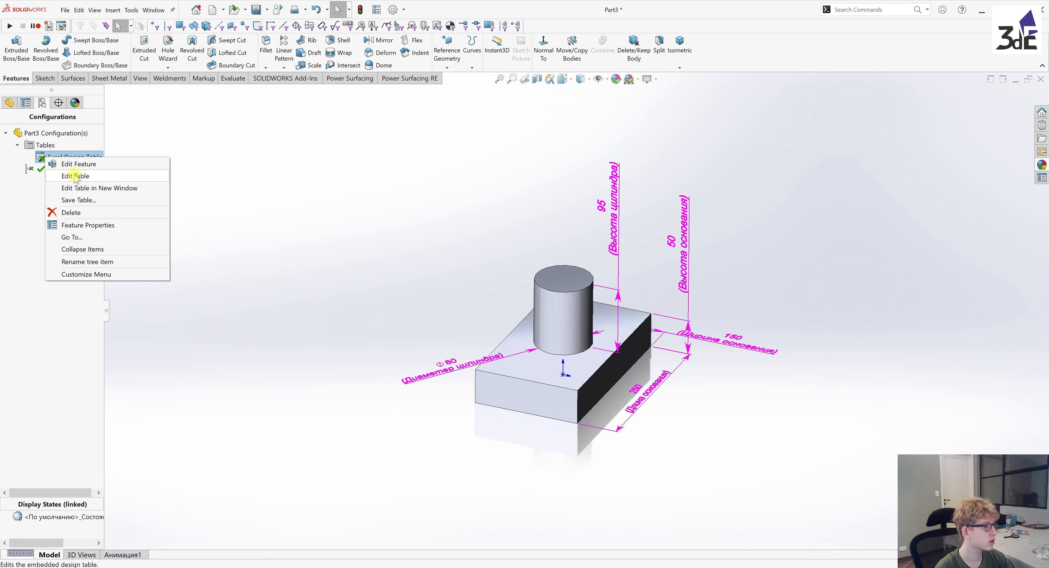
click(75, 176)
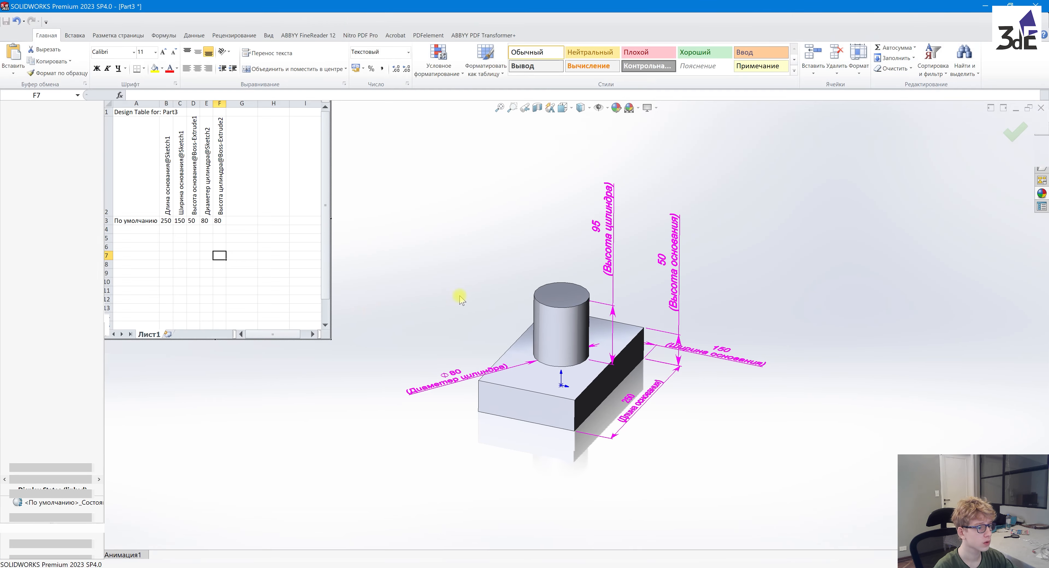
click(334, 281)
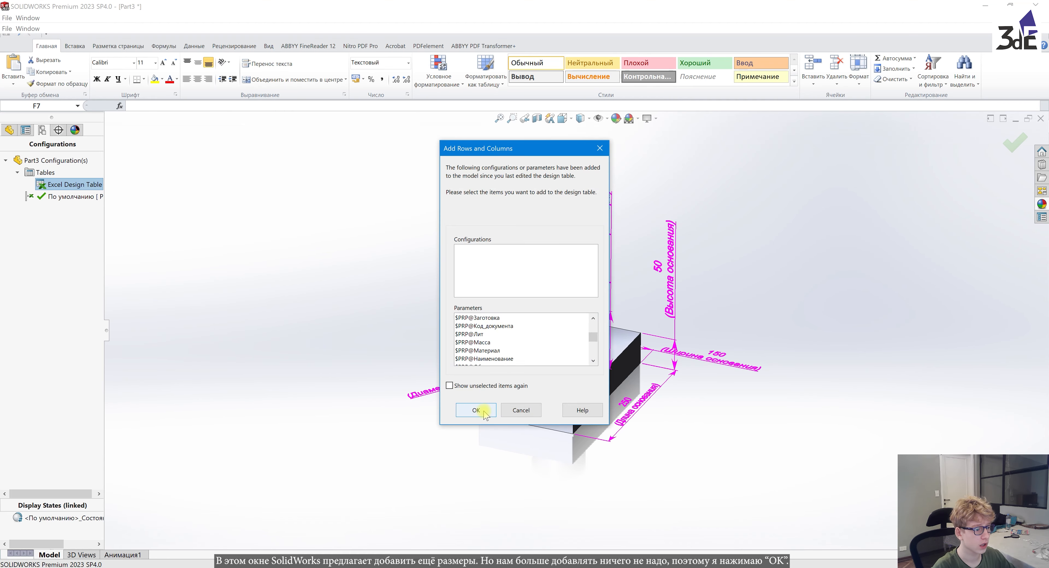
click(482, 412)
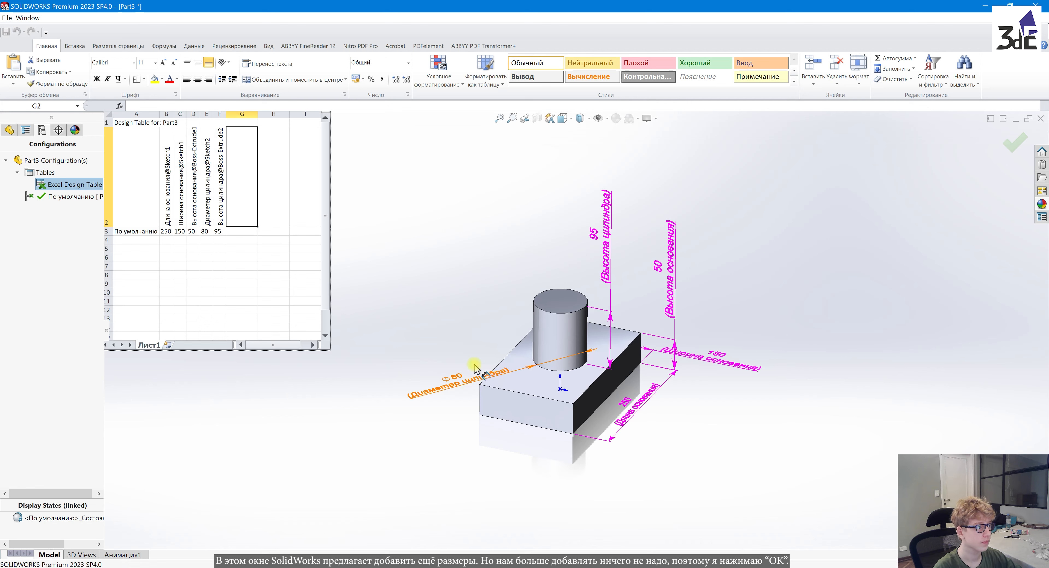
click(215, 233)
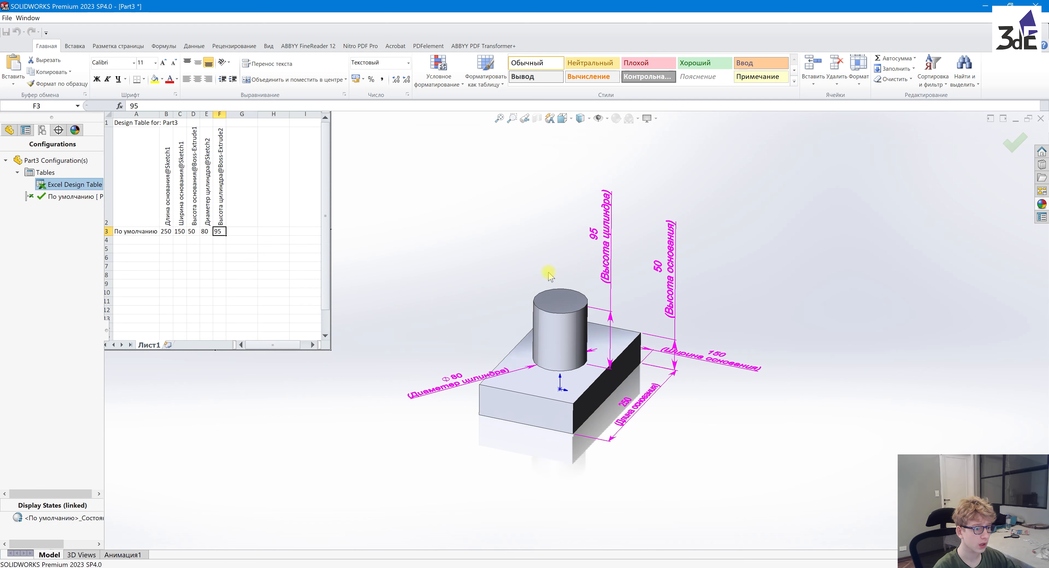
scroll(605, 337, up, 1)
middle_drag(609, 347, 603, 342)
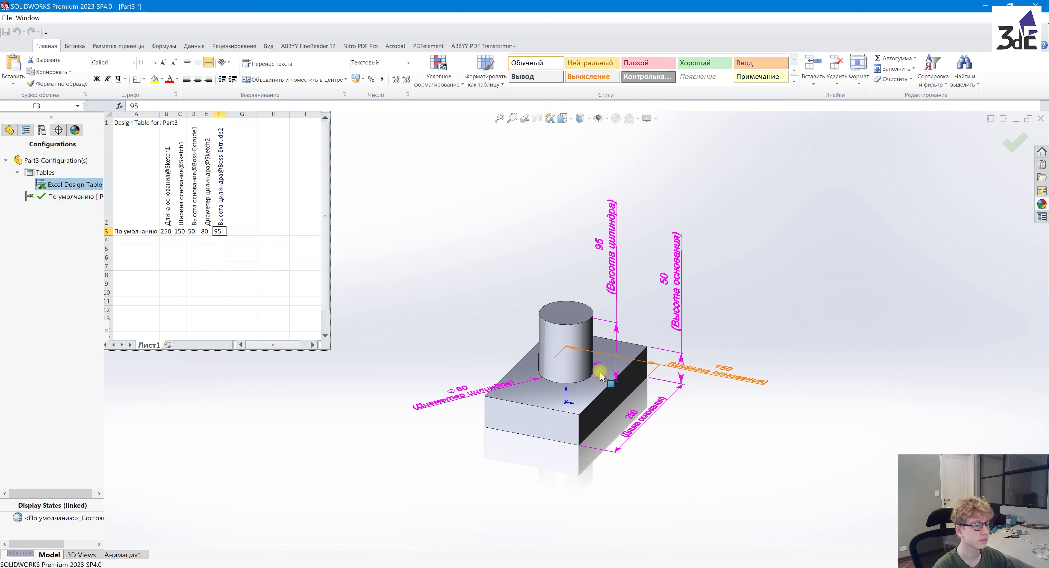
scroll(507, 370, down, 1)
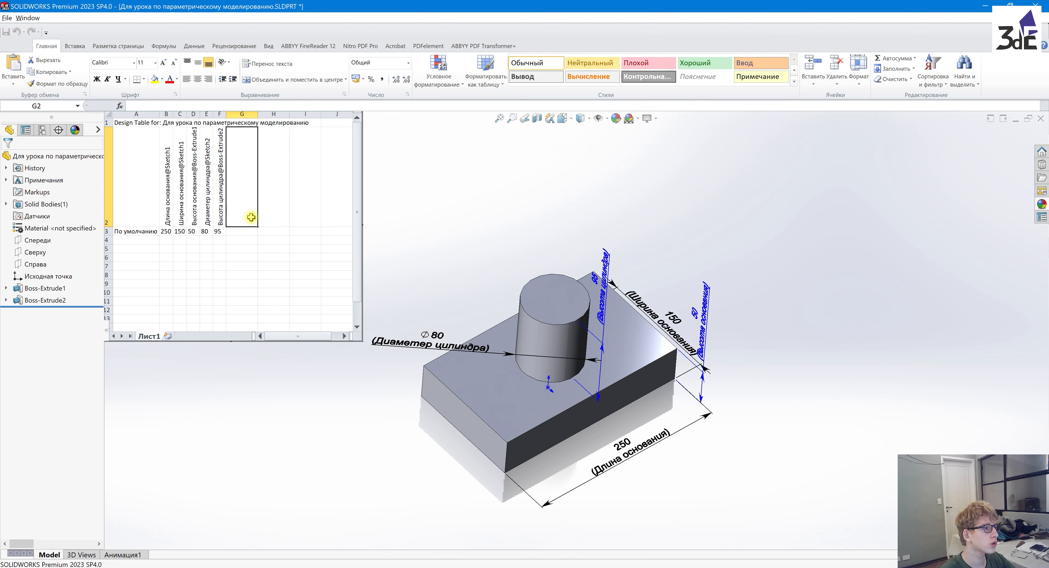
- Change the format of the "Высота цилиндра" value cell in the design table to "Числовой"
click(222, 232)
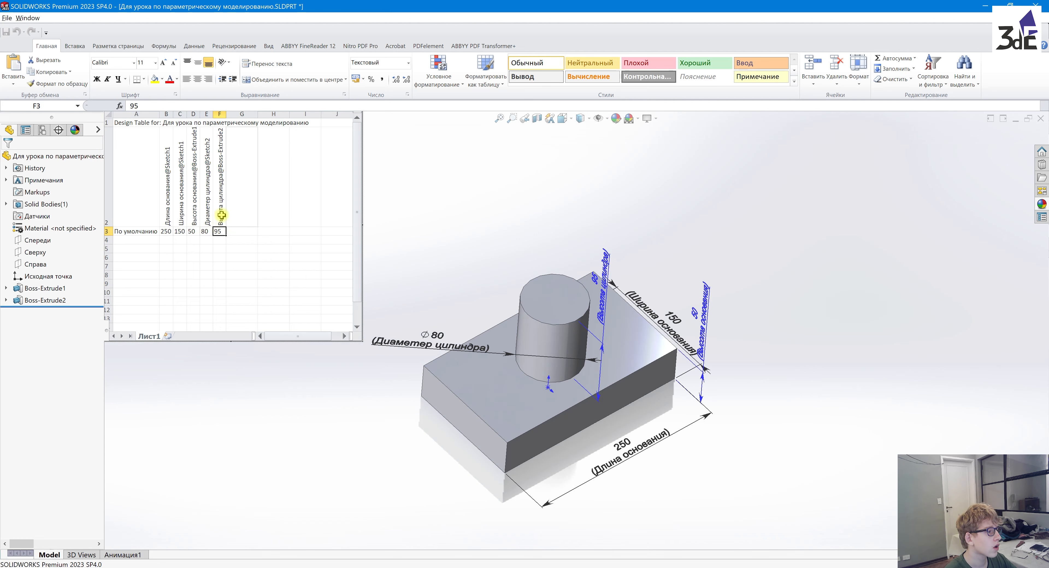
click(206, 230)
click(218, 230)
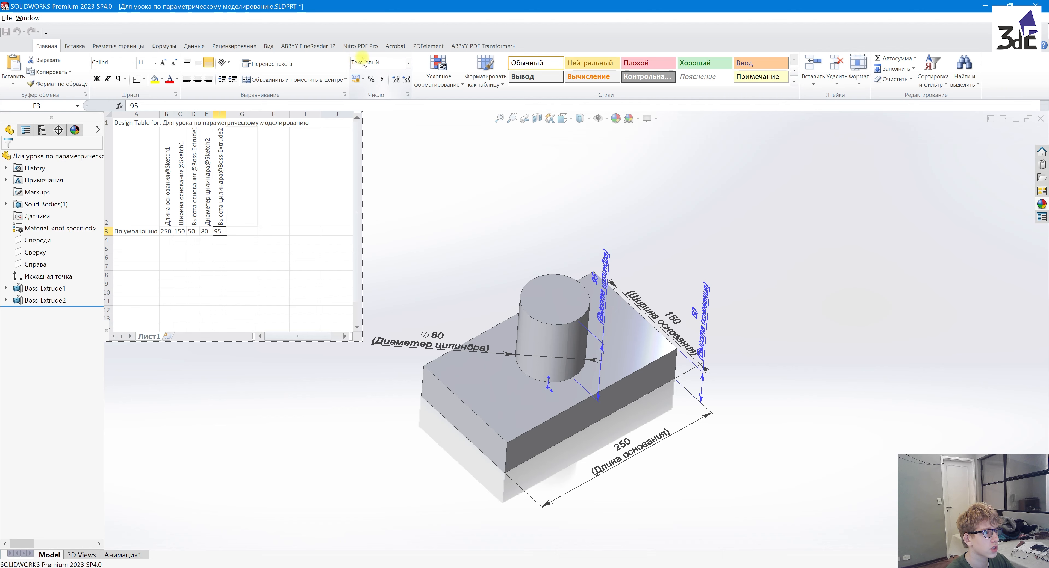
click(408, 63)
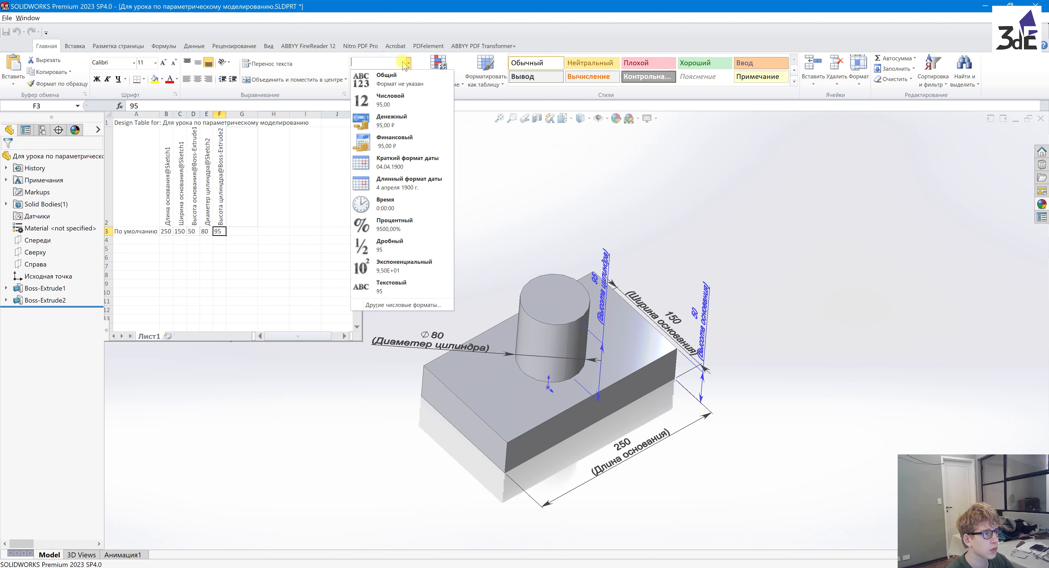
click(409, 100)
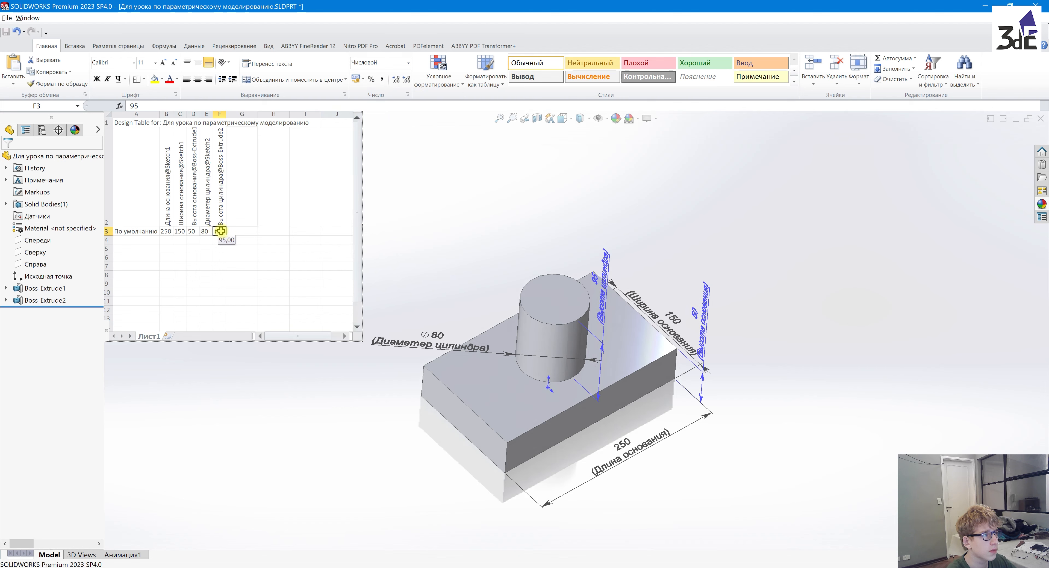
click(208, 235)
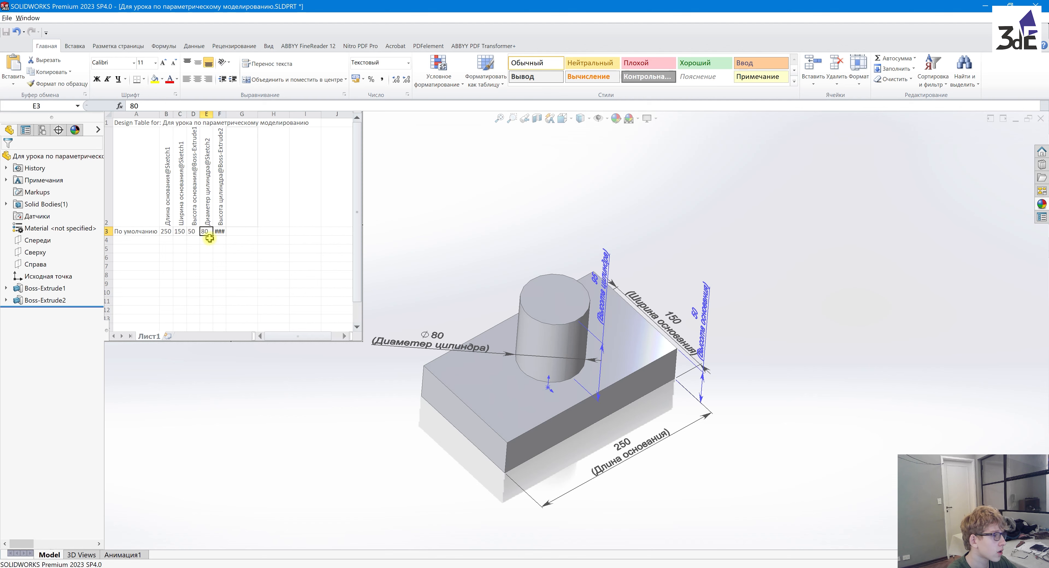
- Change the format of the other four value cells, E3, D3, C3 and B3, in the design table to "Числовой"
click(409, 63)
click(394, 105)
click(195, 231)
click(409, 63)
click(390, 99)
click(179, 231)
click(408, 63)
click(387, 102)
click(166, 231)
click(409, 63)
click(390, 100)
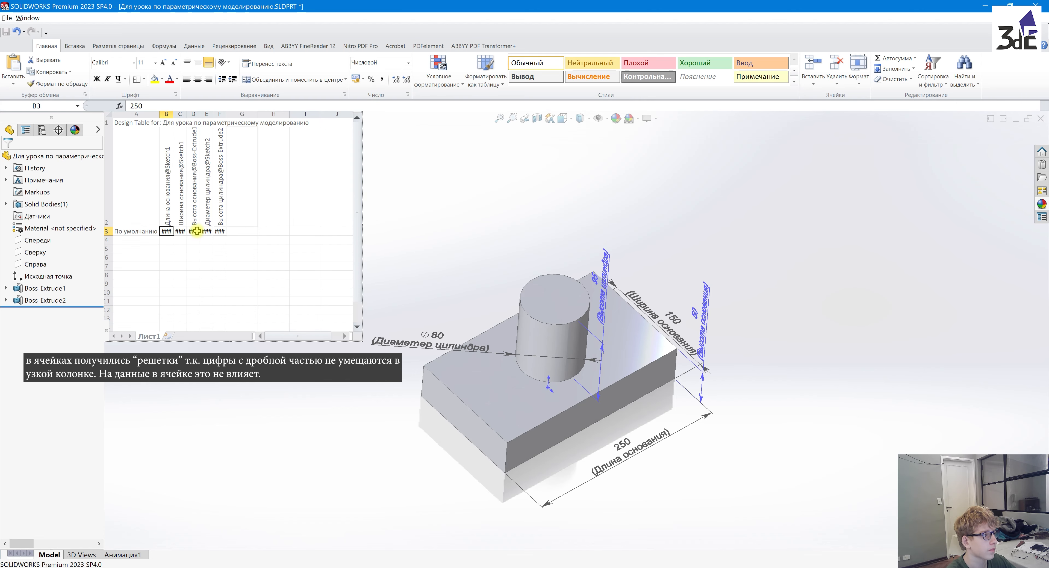
- Make "Длина основания" twice "Ширина основания" with the formula =C3*2 in B3, and close the design table to update the model
click(179, 231)
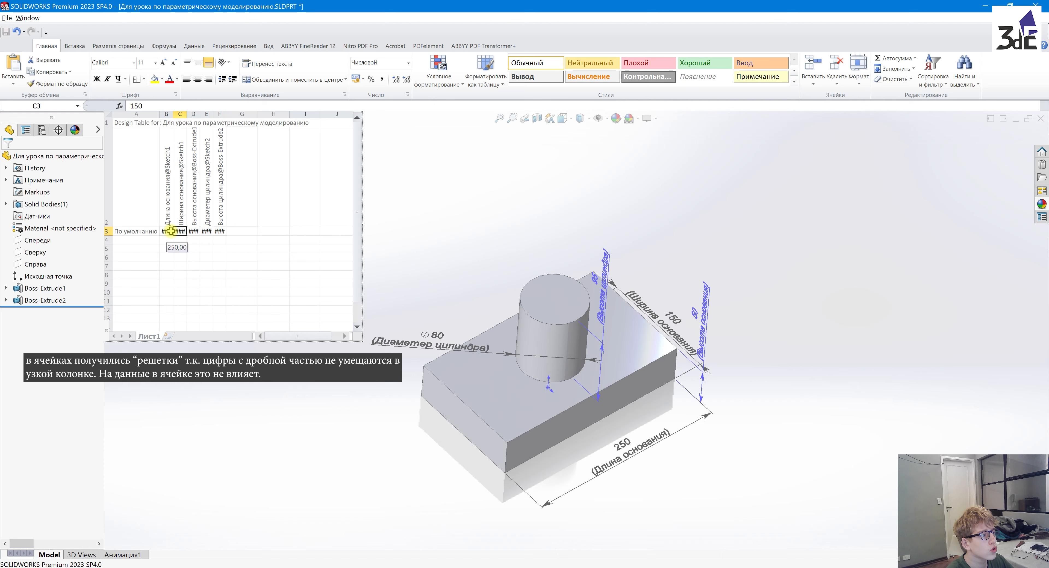
click(166, 231)
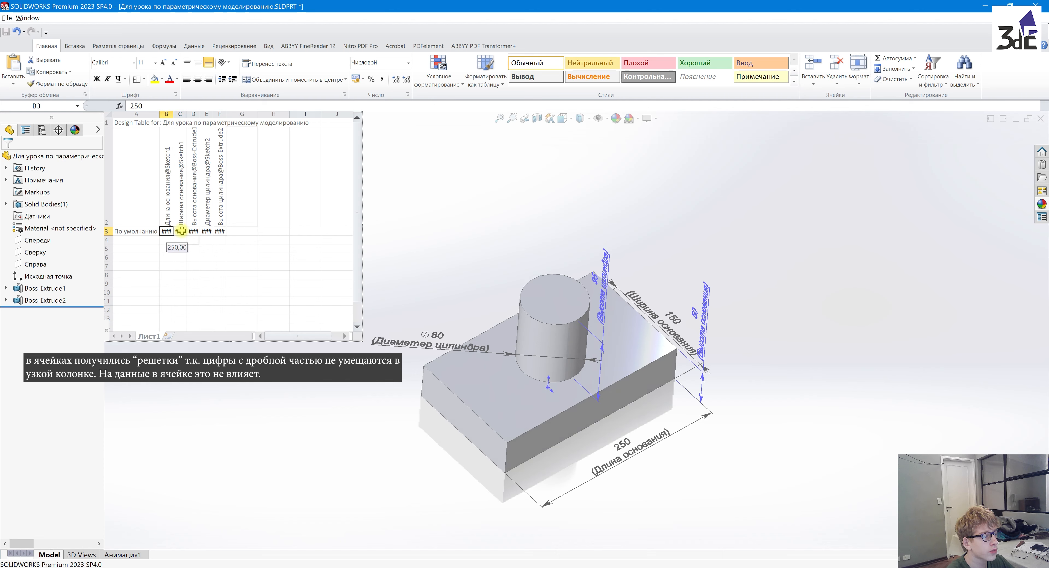
double_click(166, 232)
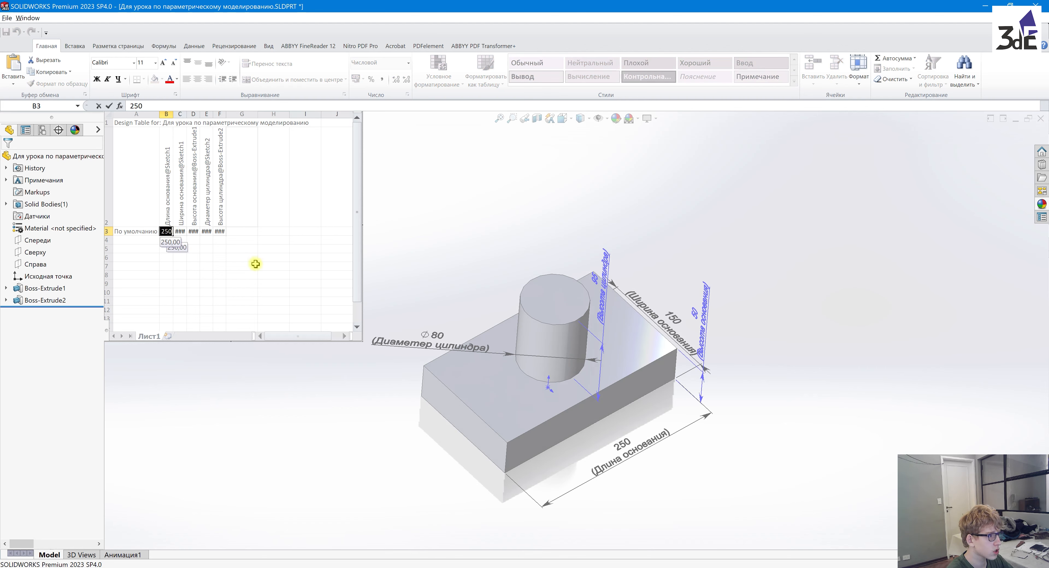
text(=)
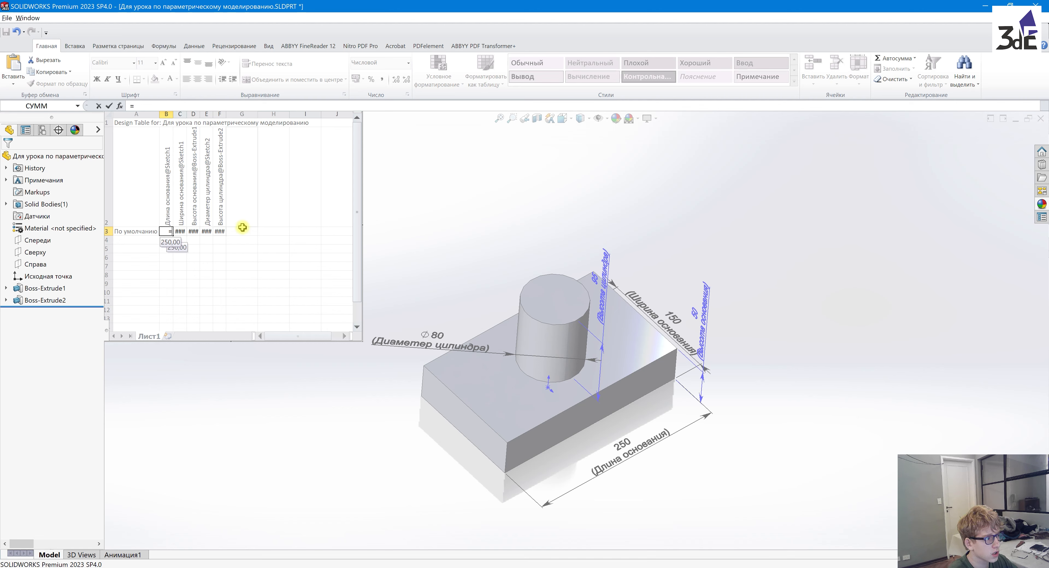
click(180, 233)
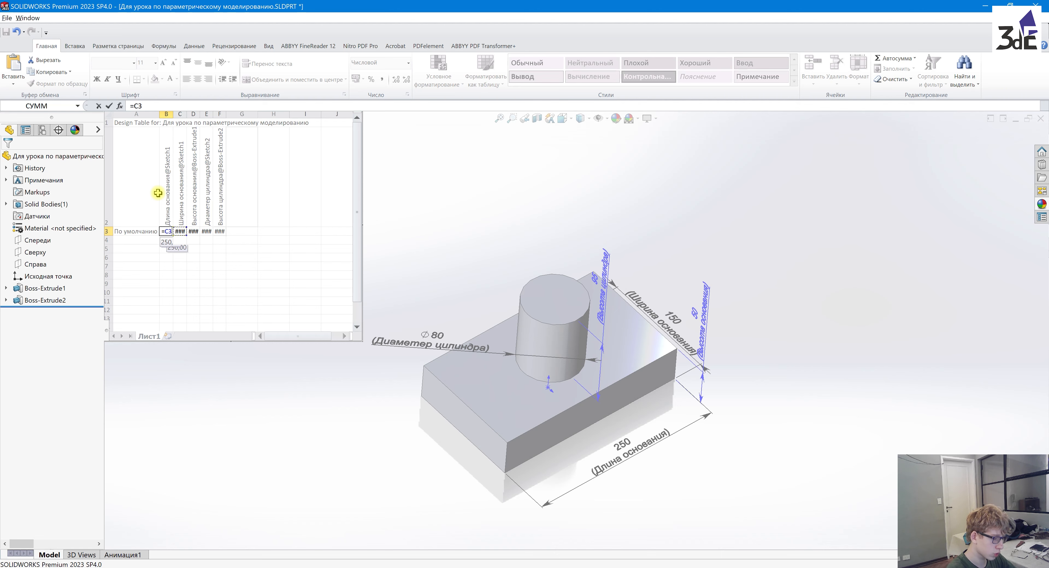
text(*2)
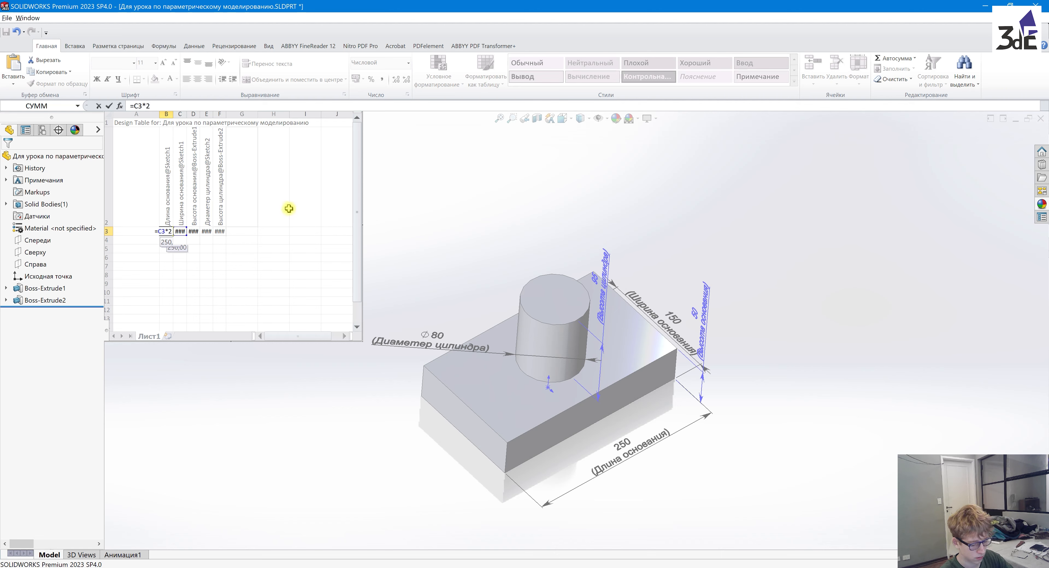
key(Return)
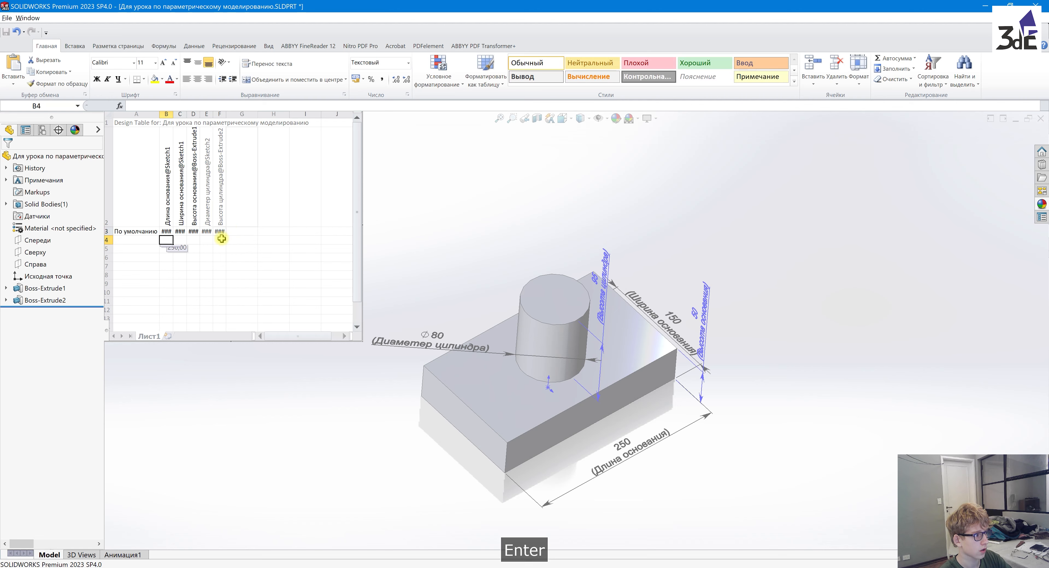
click(167, 230)
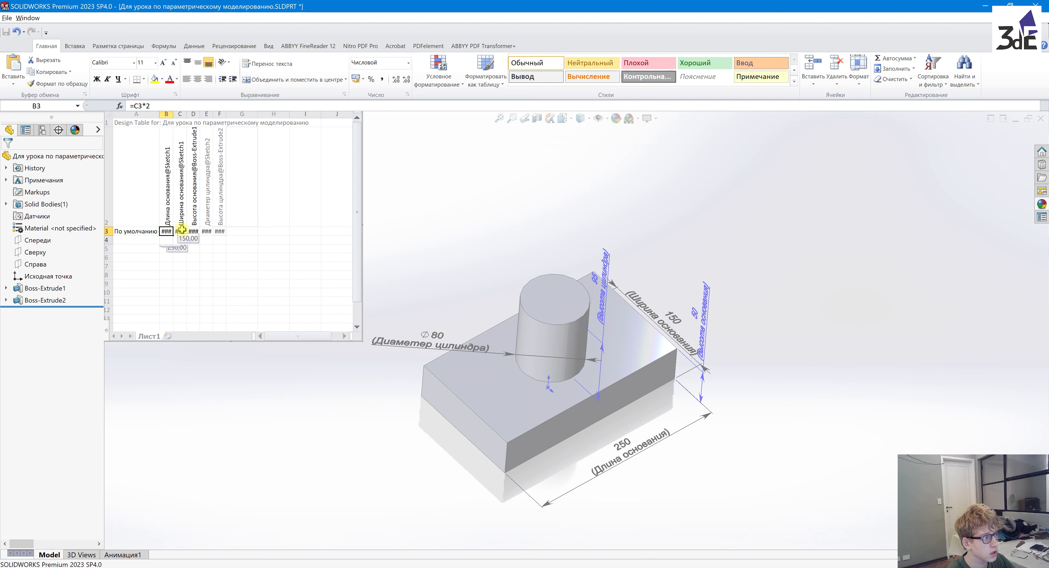
click(240, 220)
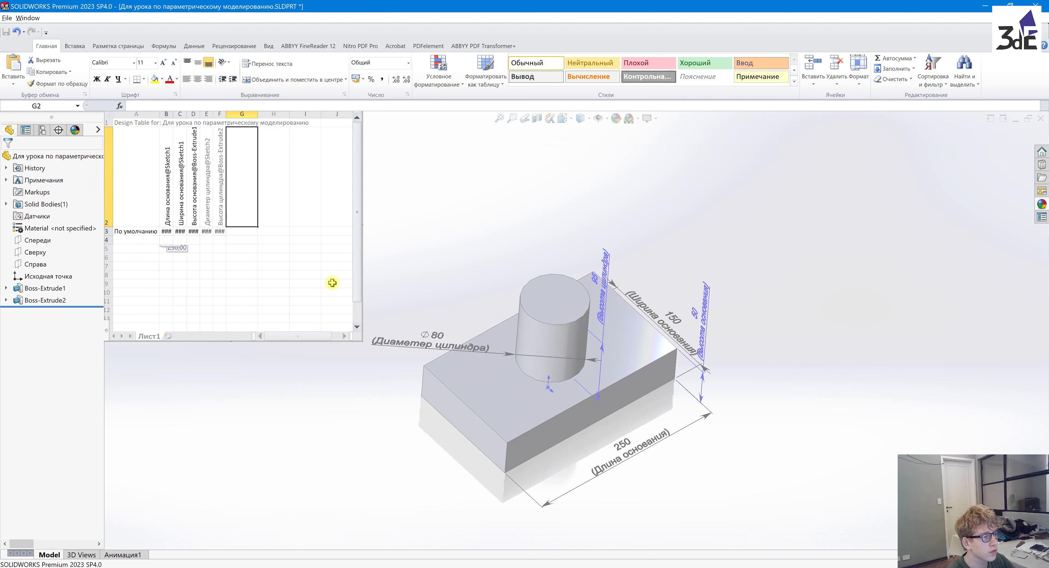
click(433, 260)
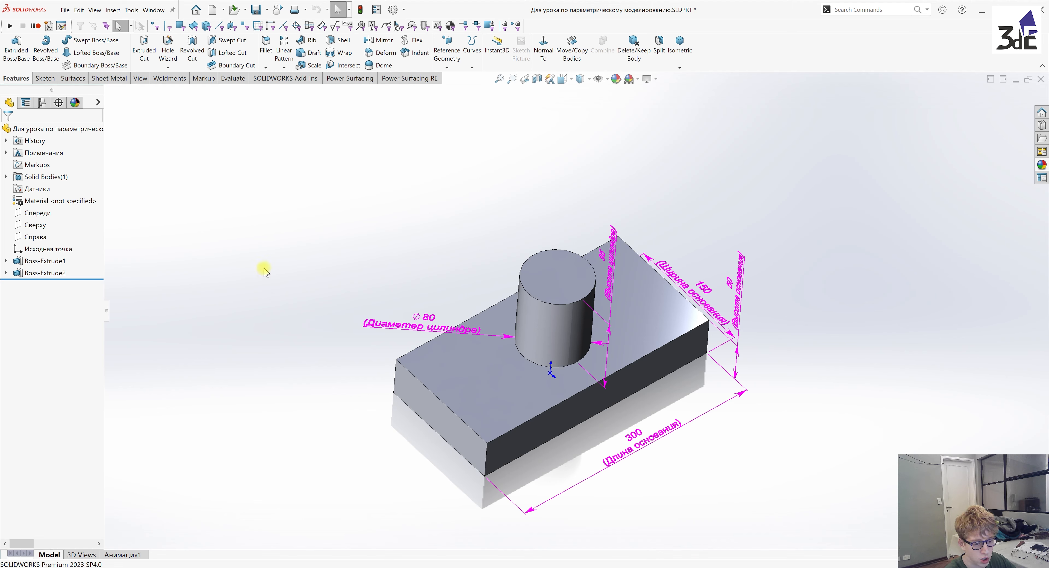
- Reopen the Excel design table without adding parameters and change the format of all five value cells B3 to F3 to "Текстовый"
click(42, 102)
click(17, 144)
right_click(45, 157)
click(103, 176)
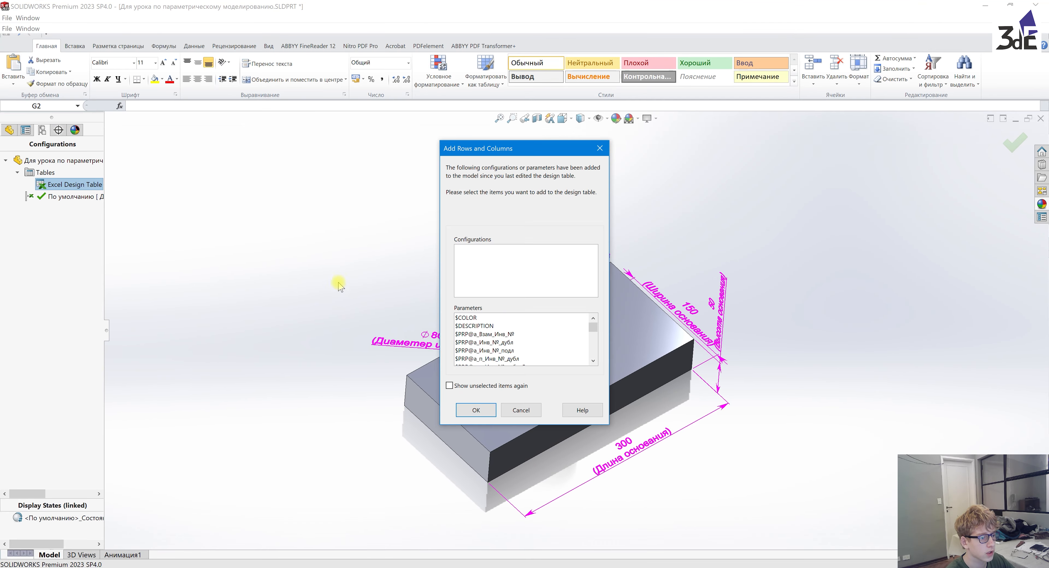
click(475, 410)
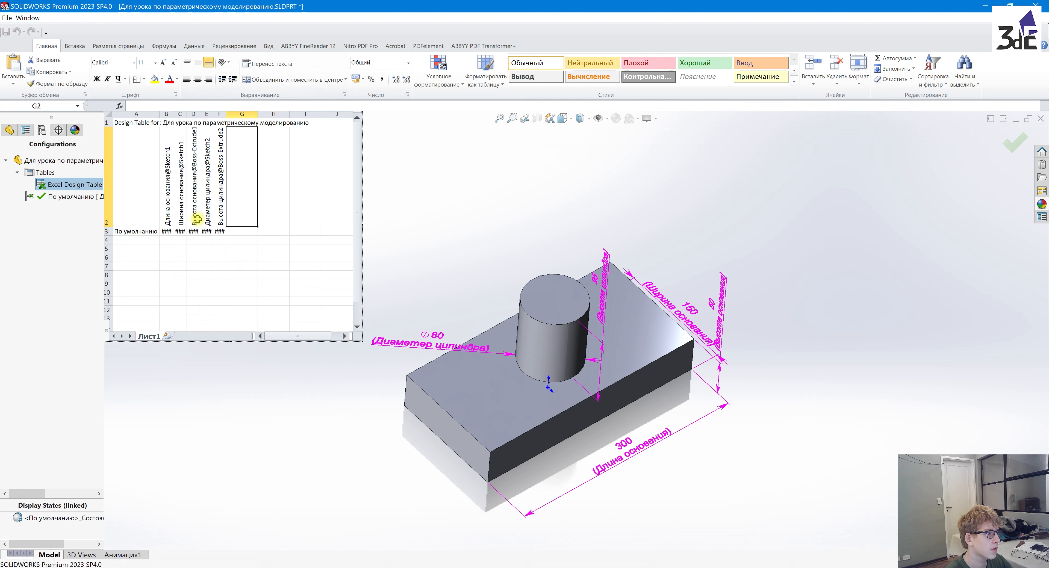
click(171, 231)
shift+drag(174, 232, 222, 233)
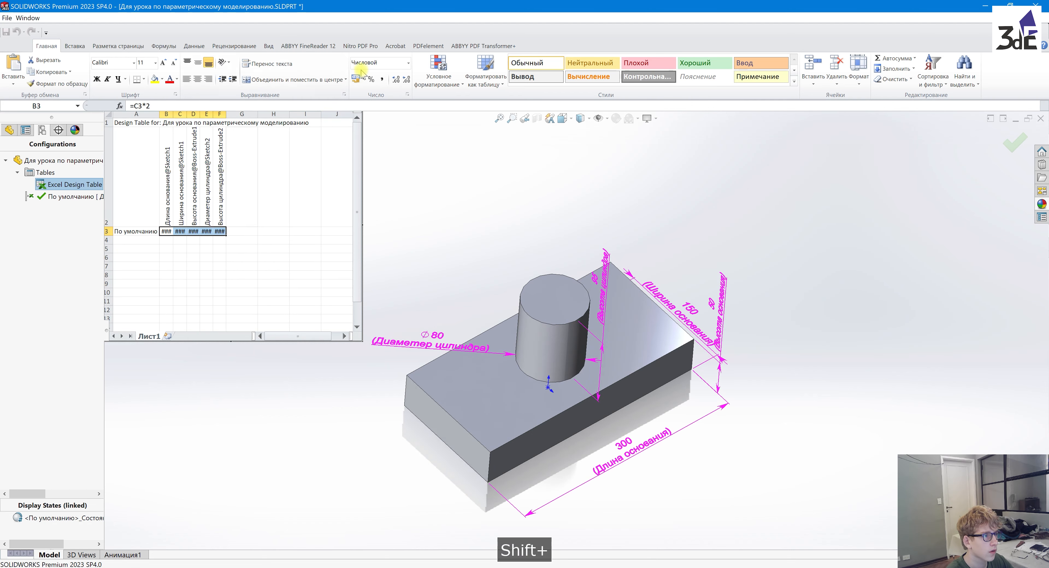
click(409, 63)
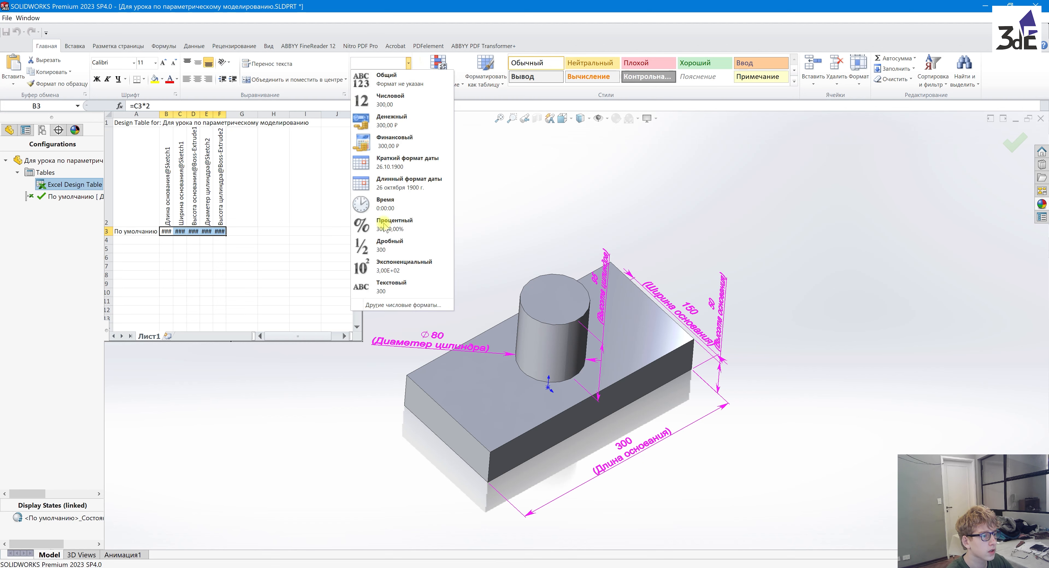
click(381, 291)
click(207, 249)
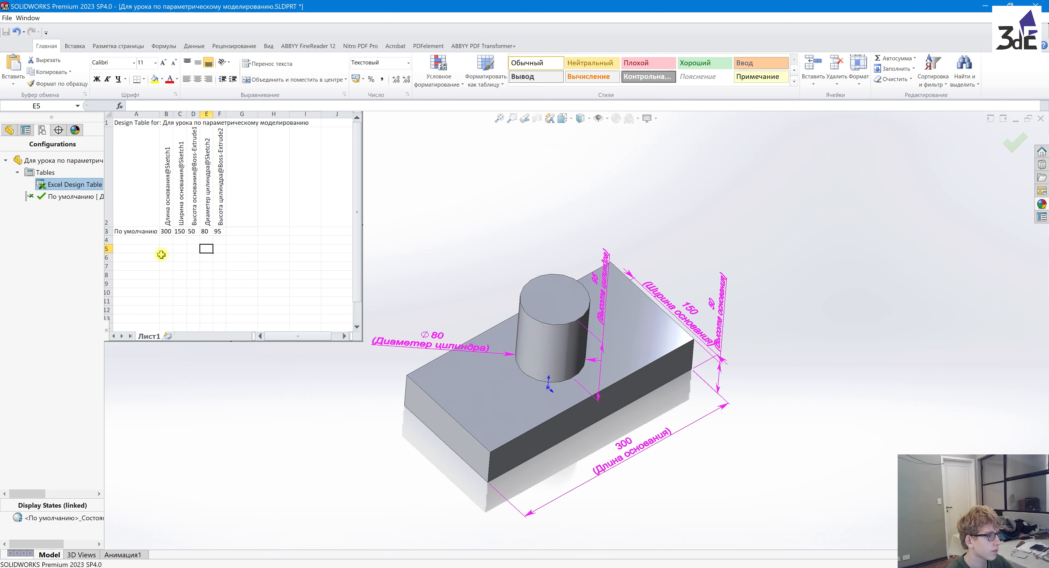
- Check the formula in the "Длина основания" value cell, close the design table, and continue the rebuild ignoring the Sketch1 error
click(166, 231)
double_click(166, 231)
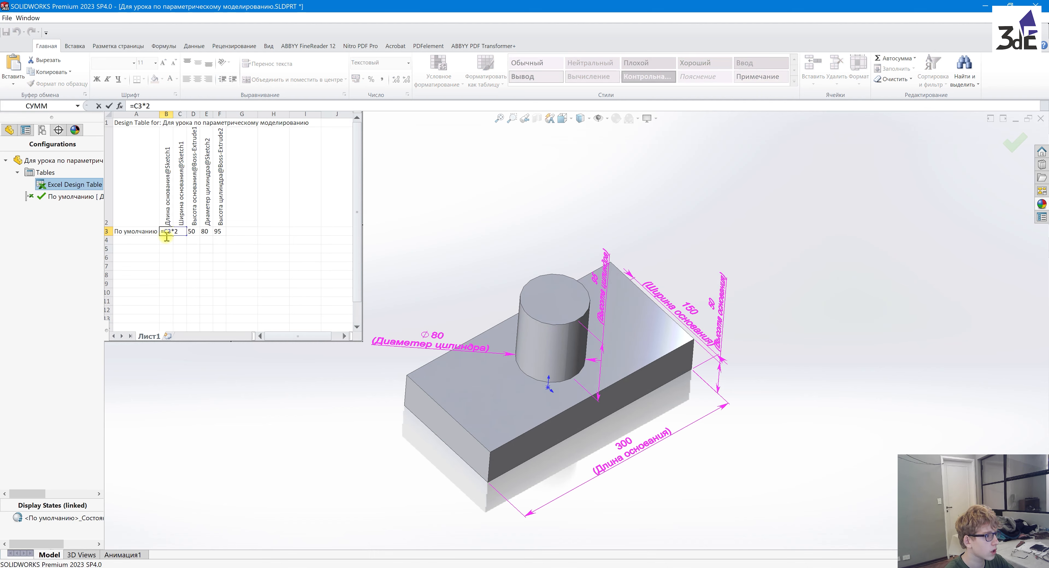
click(255, 232)
click(252, 220)
click(429, 250)
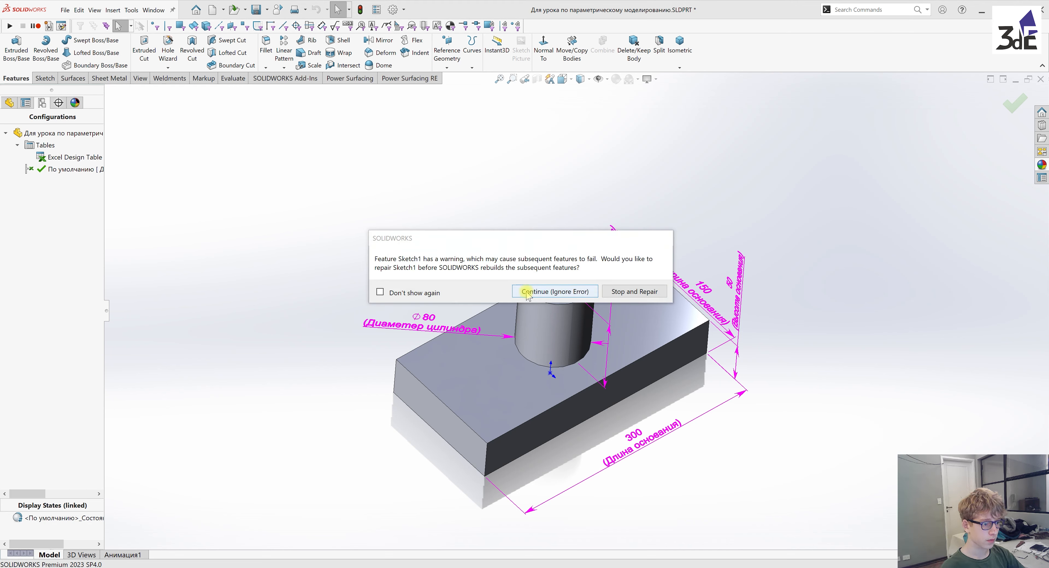
click(566, 292)
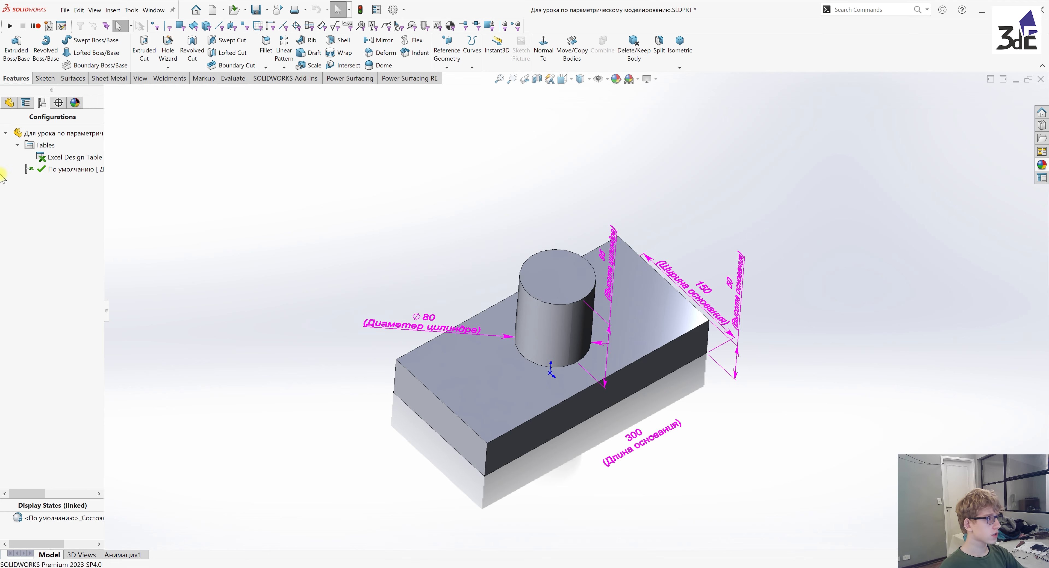
- Locate Sketch1 under Boss-Extrude1 in the feature tree and open it for editing
click(9, 102)
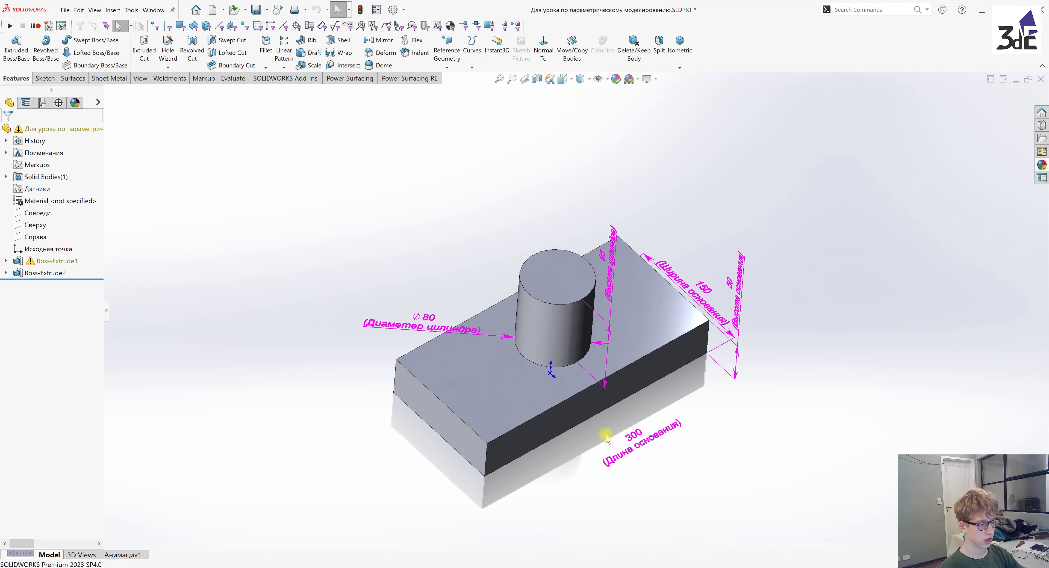
click(6, 261)
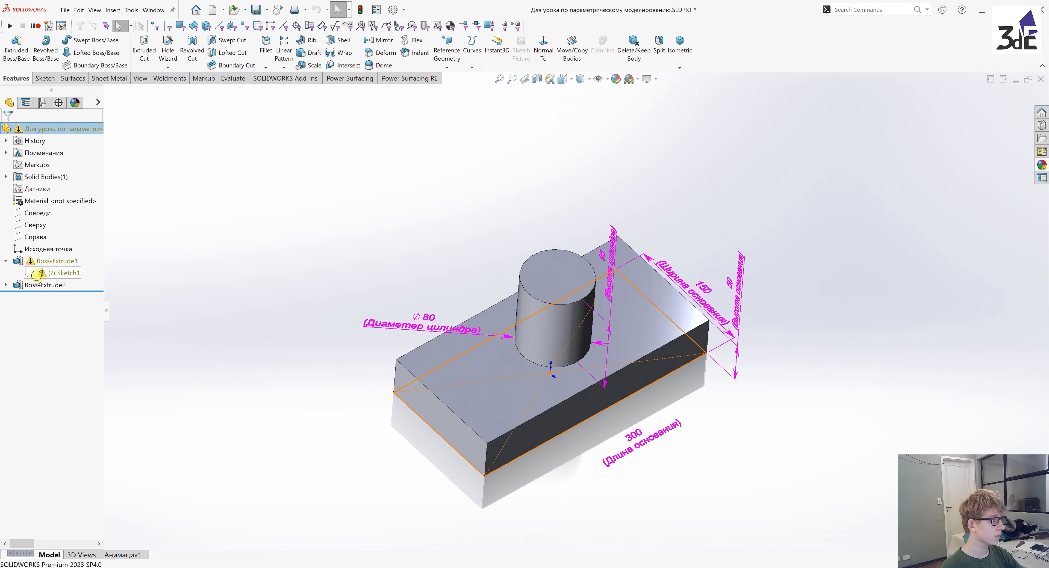
right_click(37, 276)
click(48, 180)
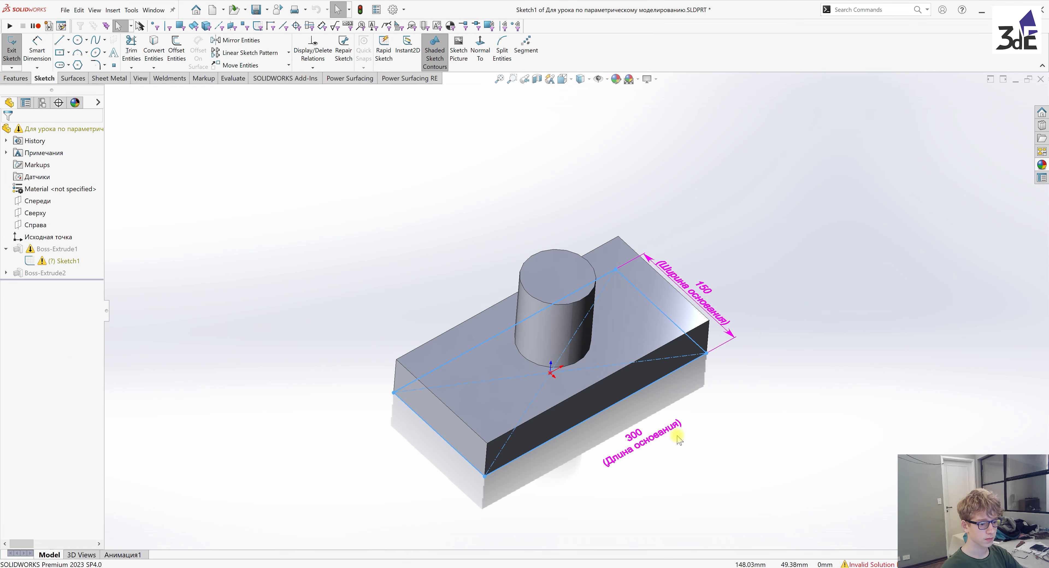
- Inspect the value of the "Длина основания" dimension in Sketch1, cancel without changing it, and exit the sketch discarding changes
double_click(650, 442)
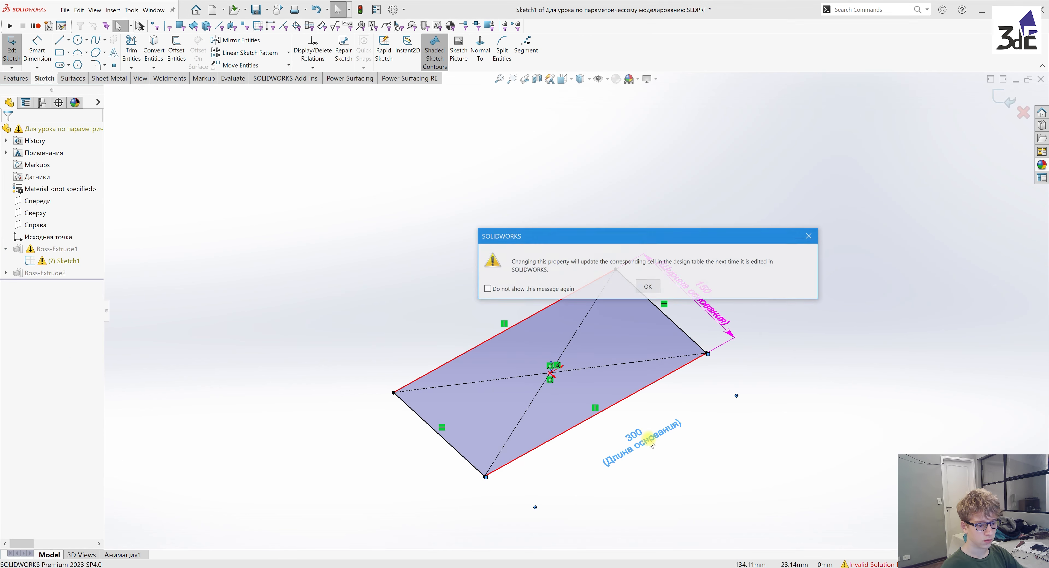
click(648, 287)
click(632, 438)
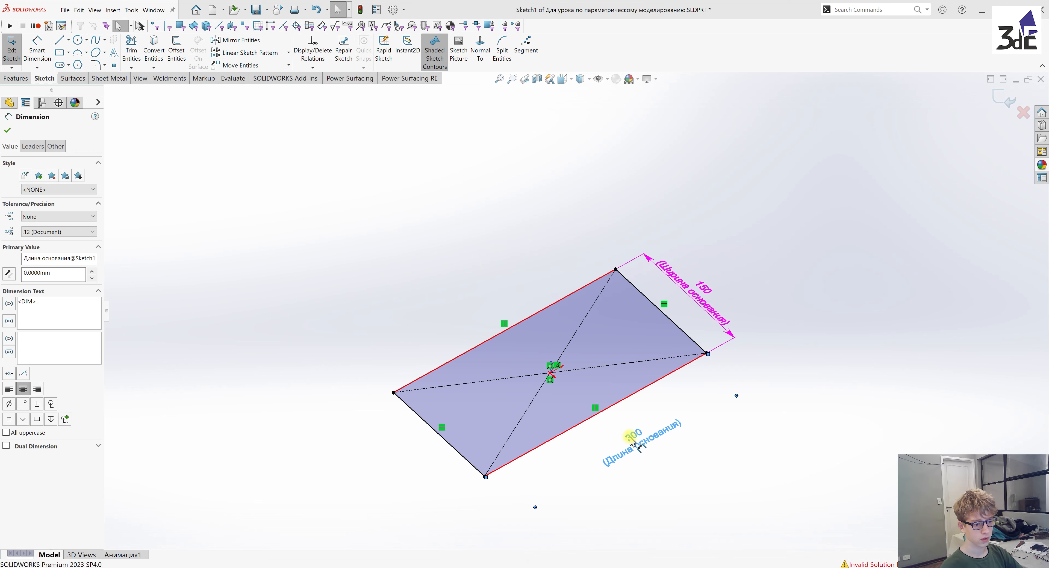
double_click(639, 443)
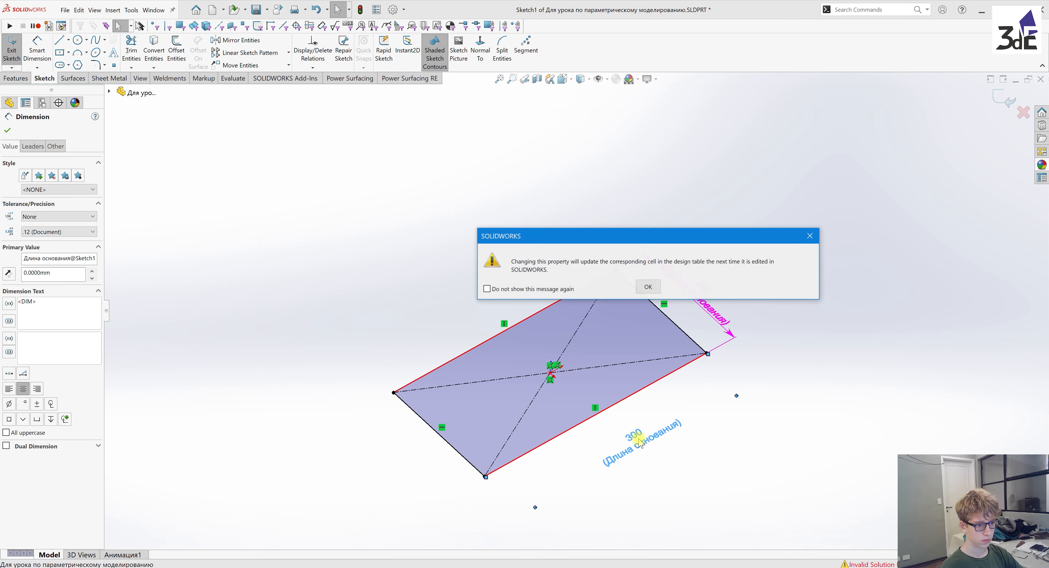
click(647, 287)
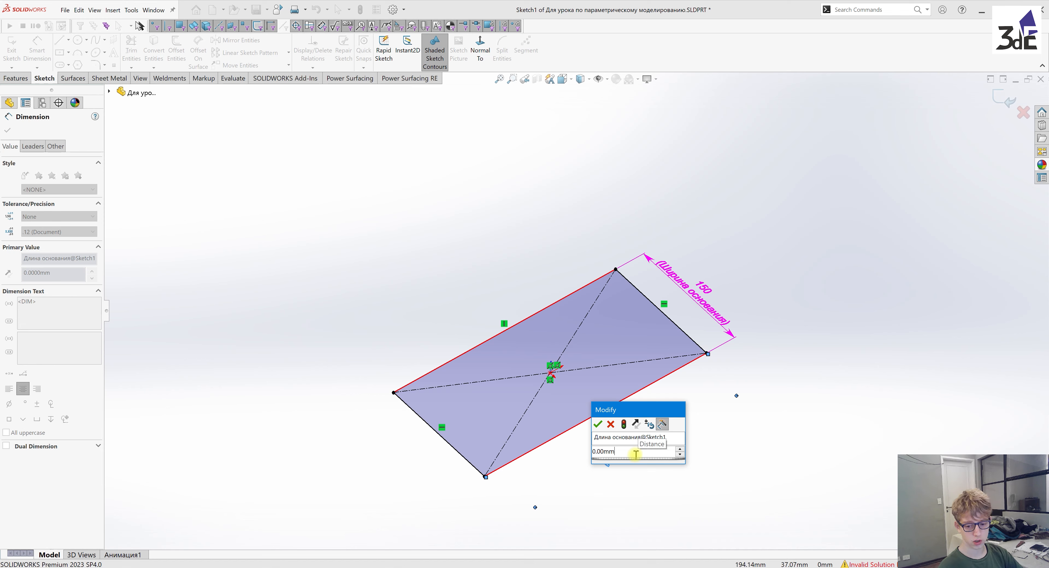
click(612, 423)
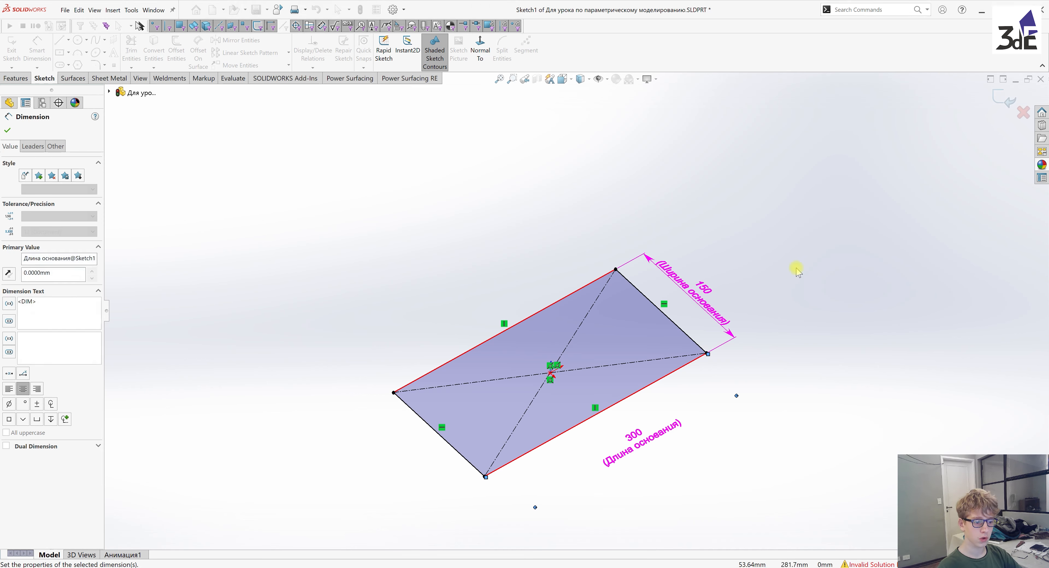
click(1020, 109)
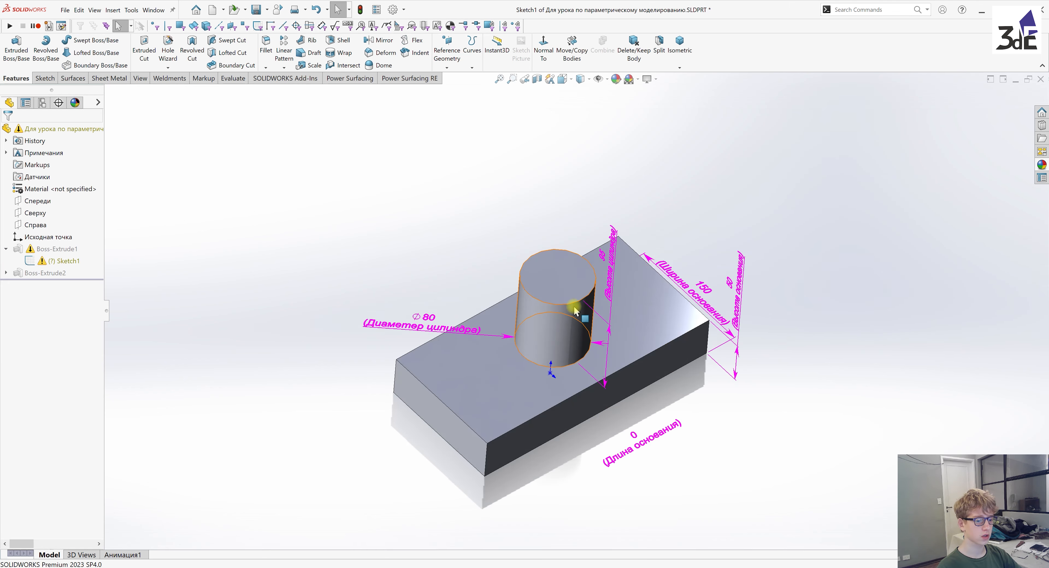
- Reopen the Excel design table and change the format of all five value cells B3 to F3 back to "Числовой"
click(42, 102)
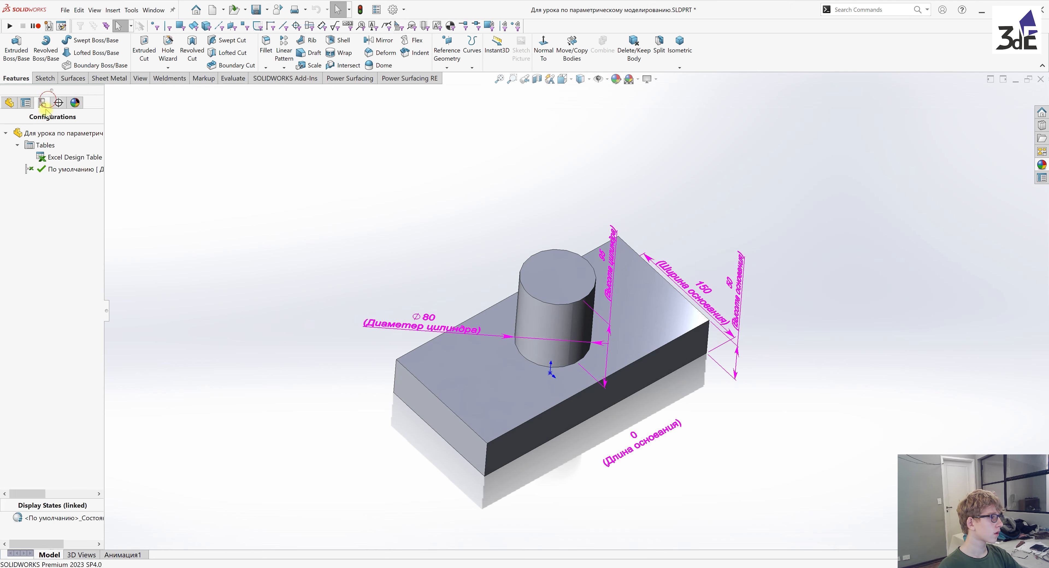
right_click(46, 156)
click(83, 175)
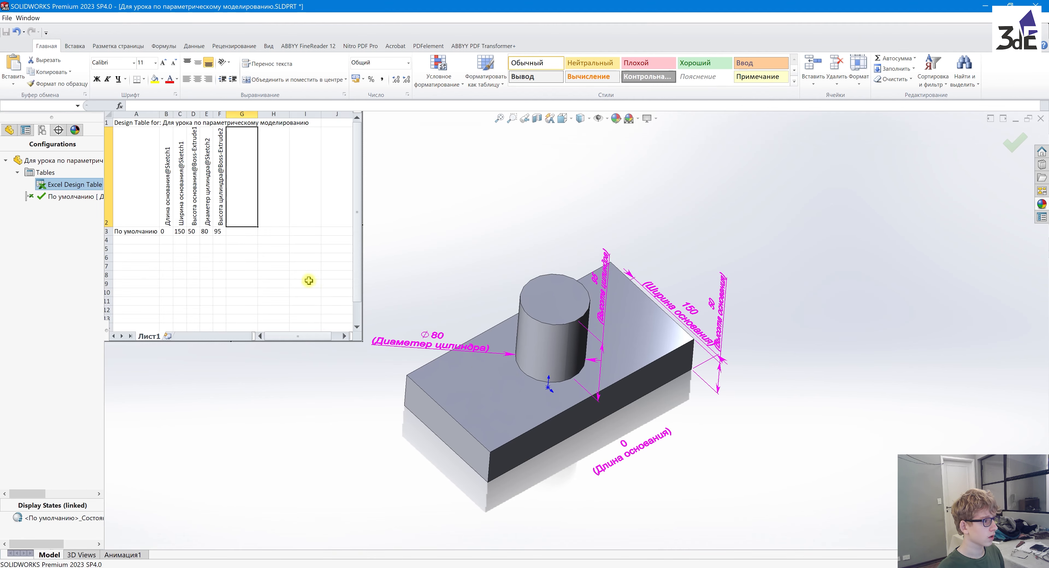
click(220, 231)
shift+click(168, 231)
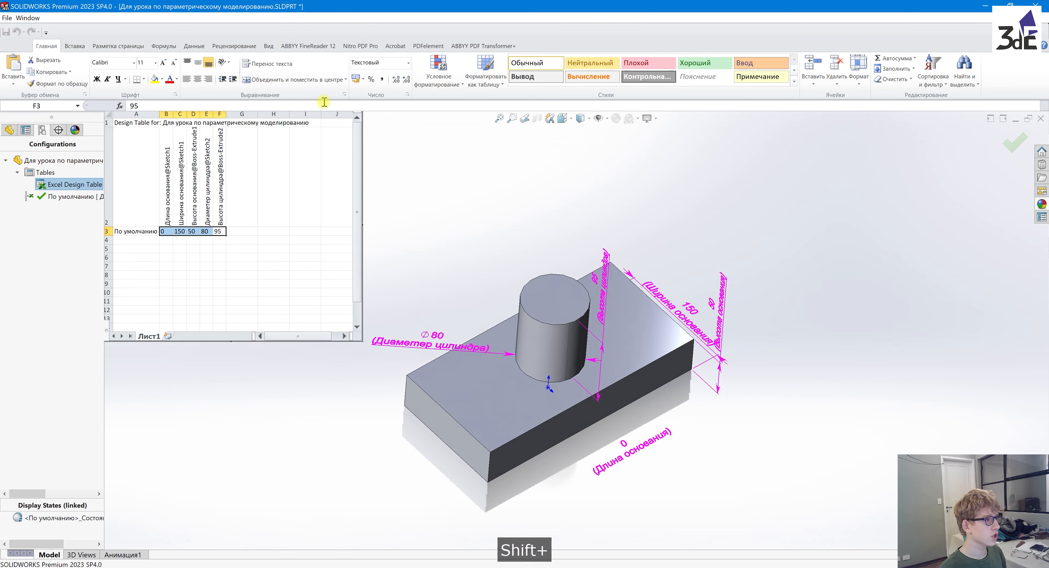
click(408, 63)
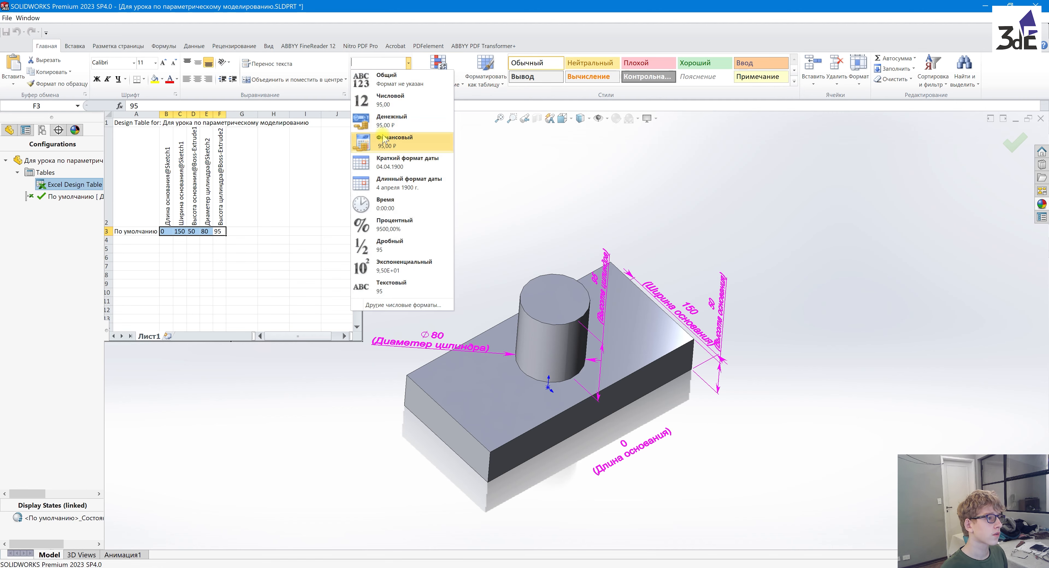
click(381, 99)
click(168, 255)
- Replace the "Длина основания" value in the design table with the formula =C3*2
double_click(167, 232)
key(BackSpace)
text(=)
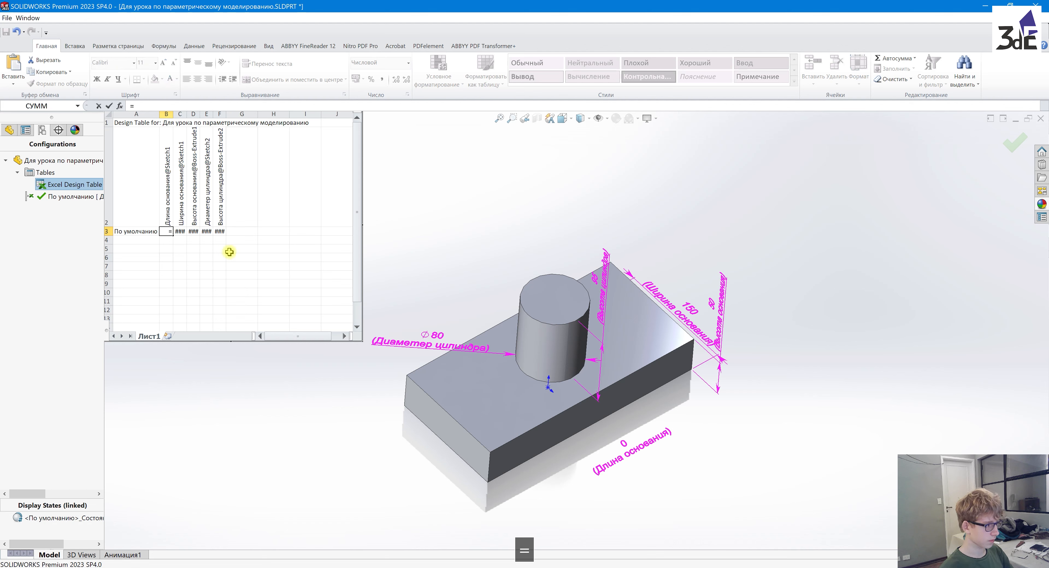
click(180, 231)
text(*2)
key(Return)
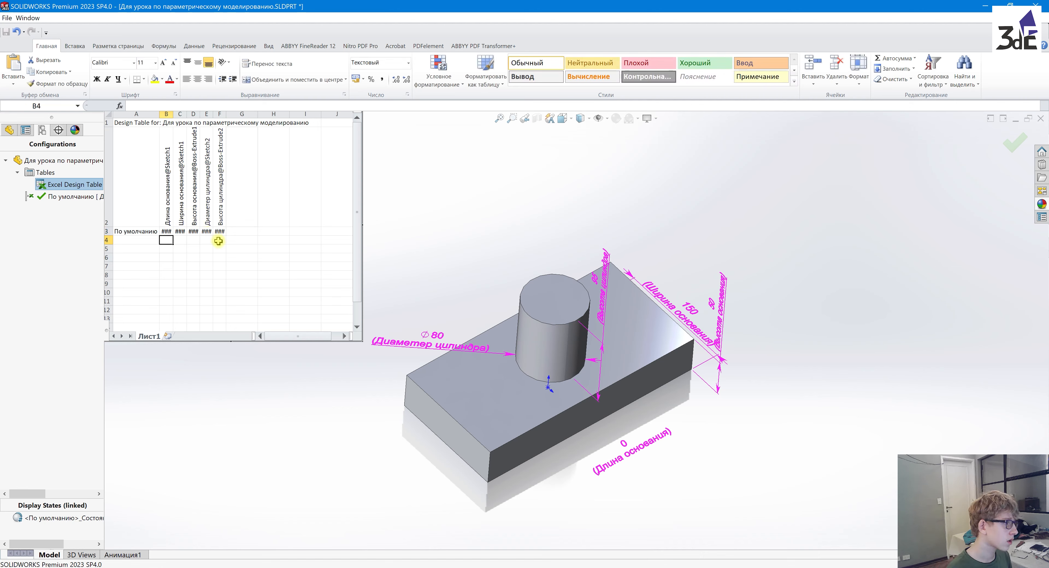
click(220, 231)
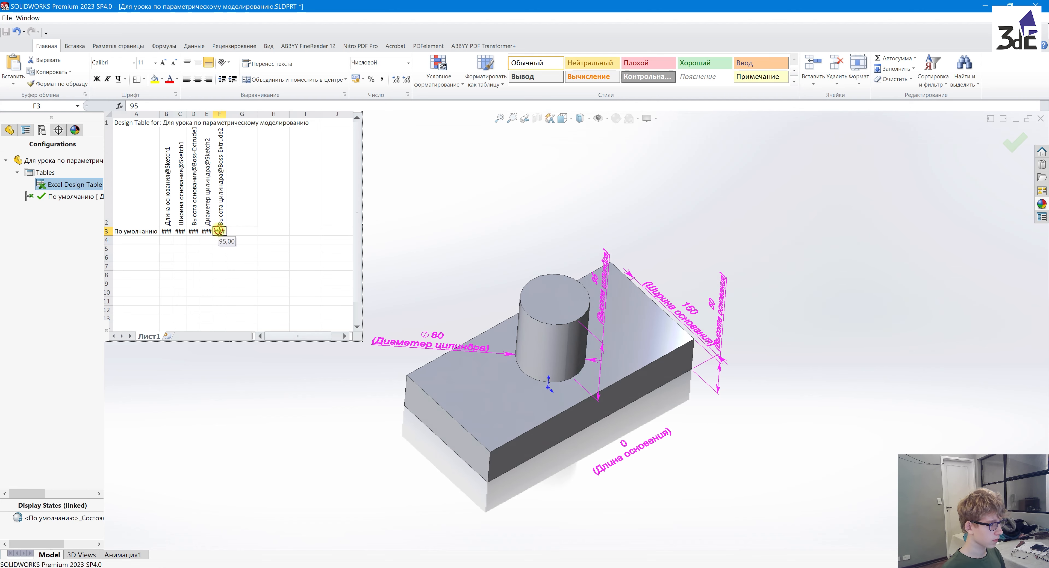
- Replace the "Высота цилиндра" value in the design table with the formula =B3-45 and close the table to update the model
key(F2)
key(BackSpace)
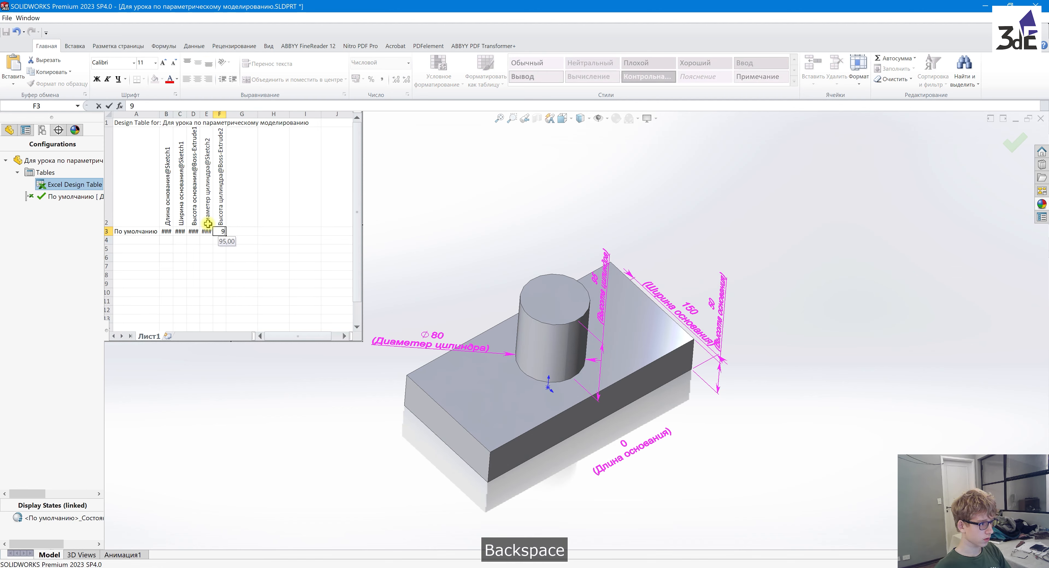
text(=)
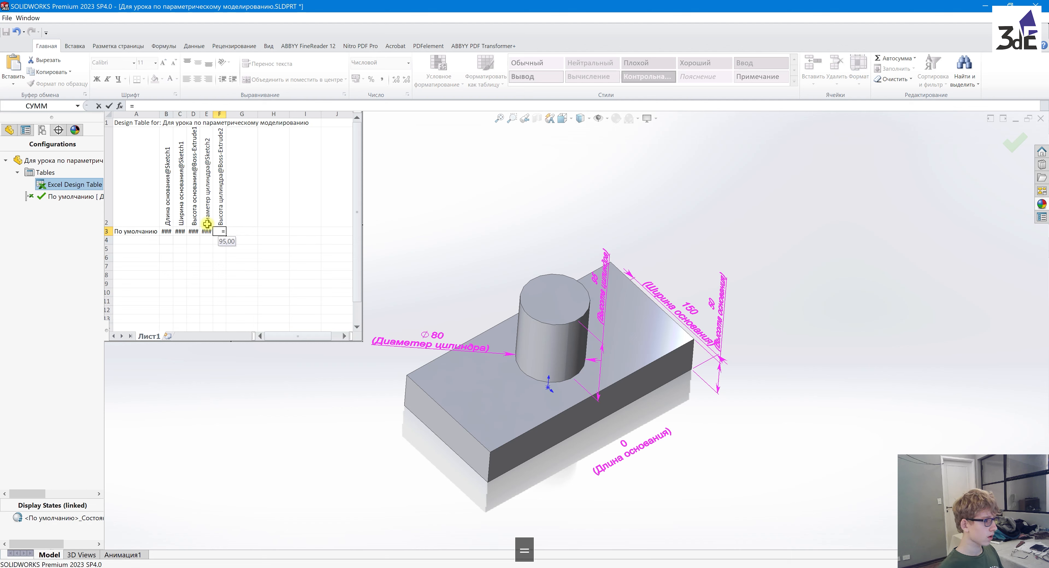
click(164, 231)
text(-)
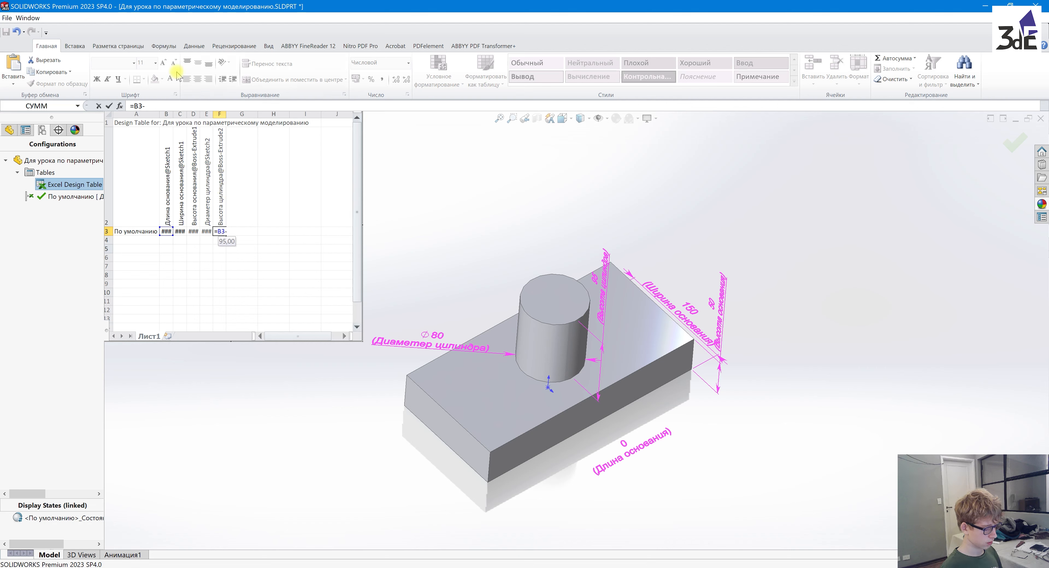
text(45)
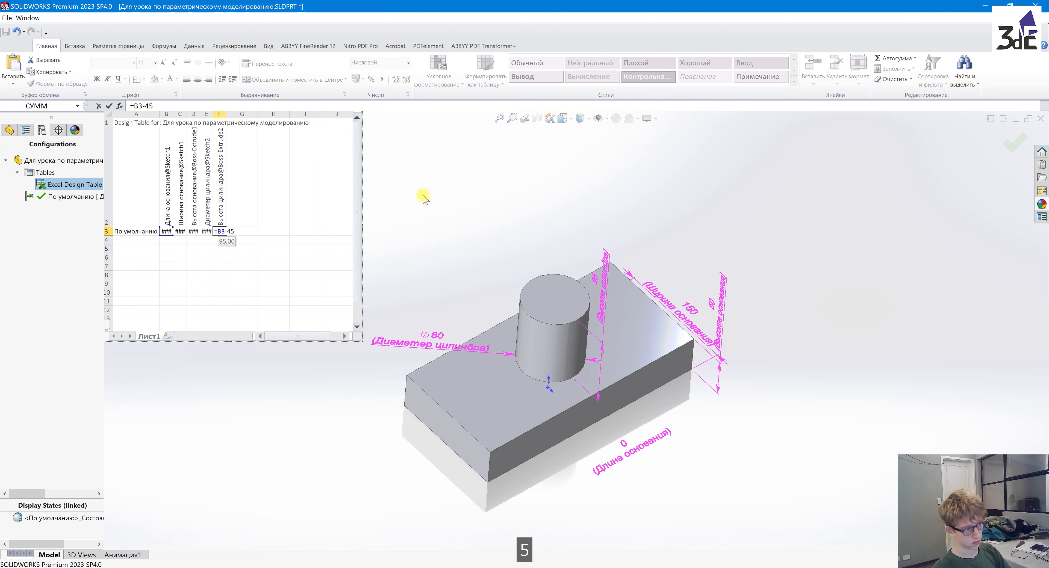
key(Return)
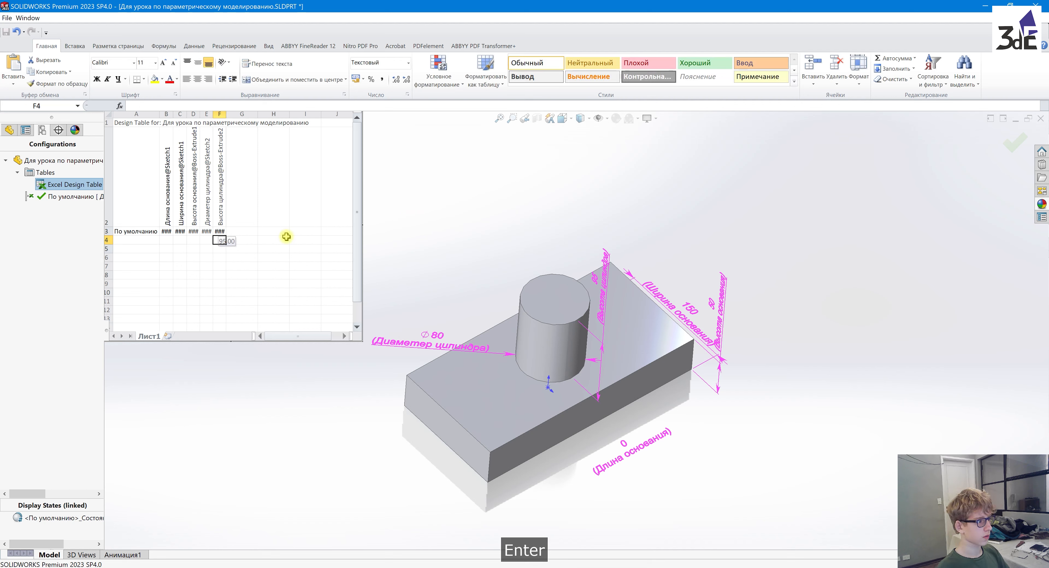
click(222, 231)
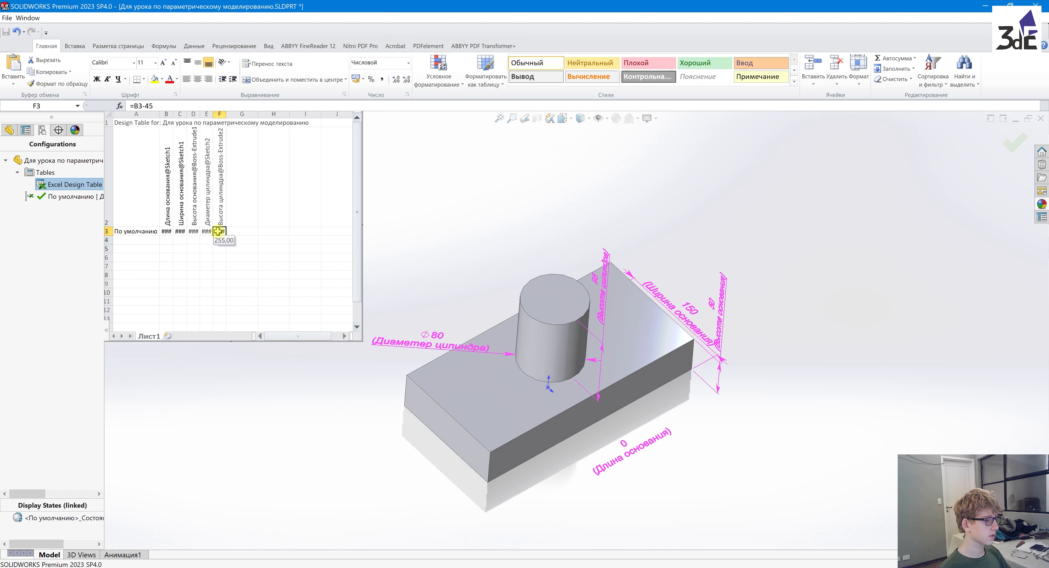
click(428, 239)
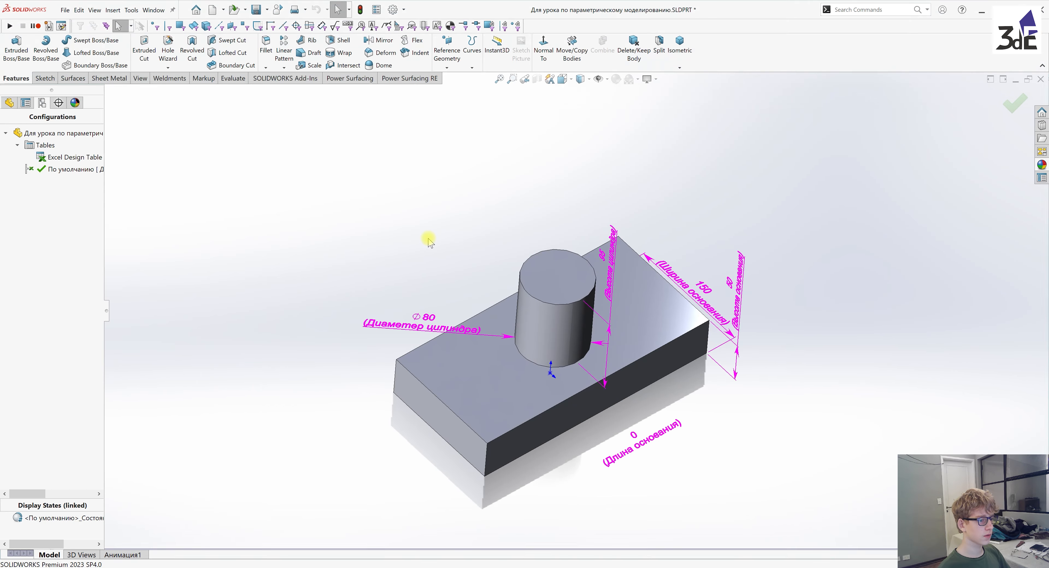
scroll(483, 258, up, 4)
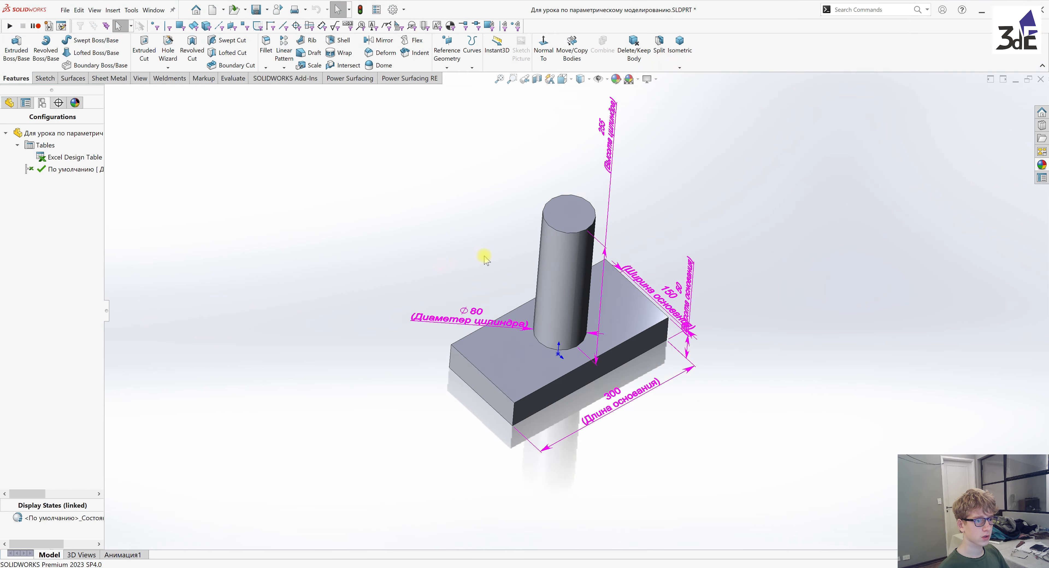
middle_drag(515, 155, 583, 85)
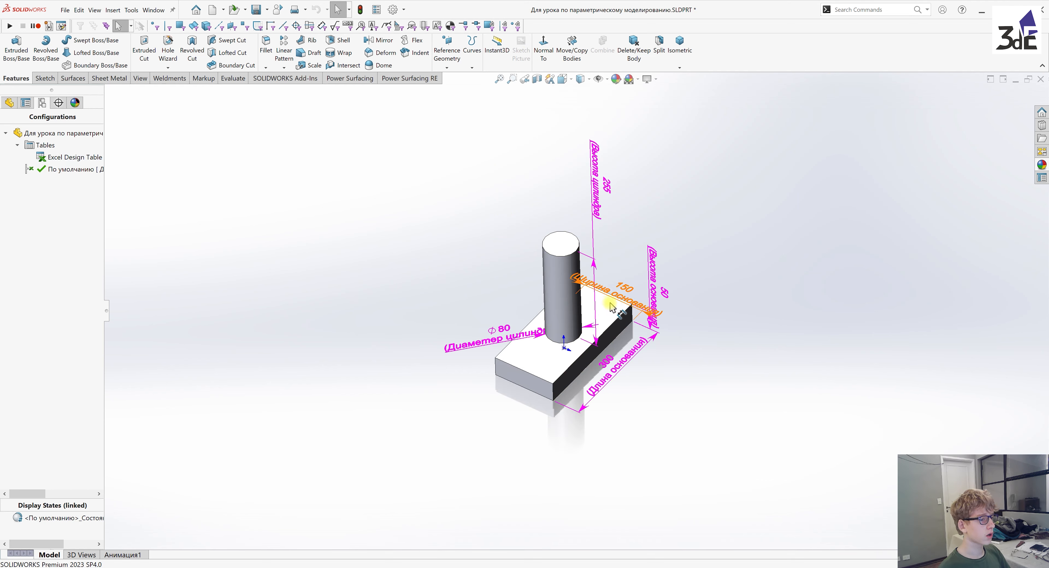
- Reopen the Excel design table for editing, set "Ширина основания" to 250, and close the table to update the model
right_click(58, 159)
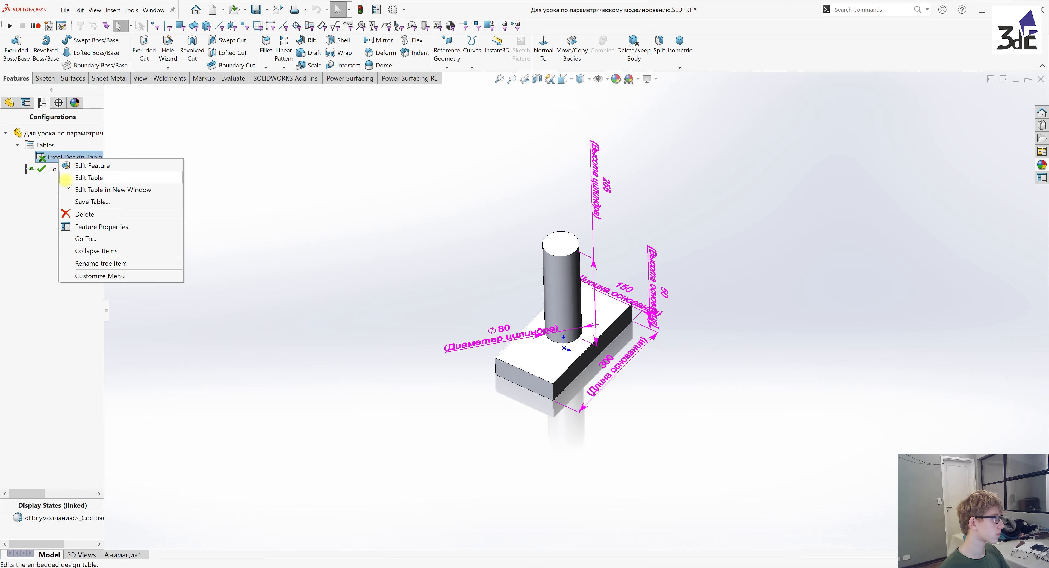
click(84, 182)
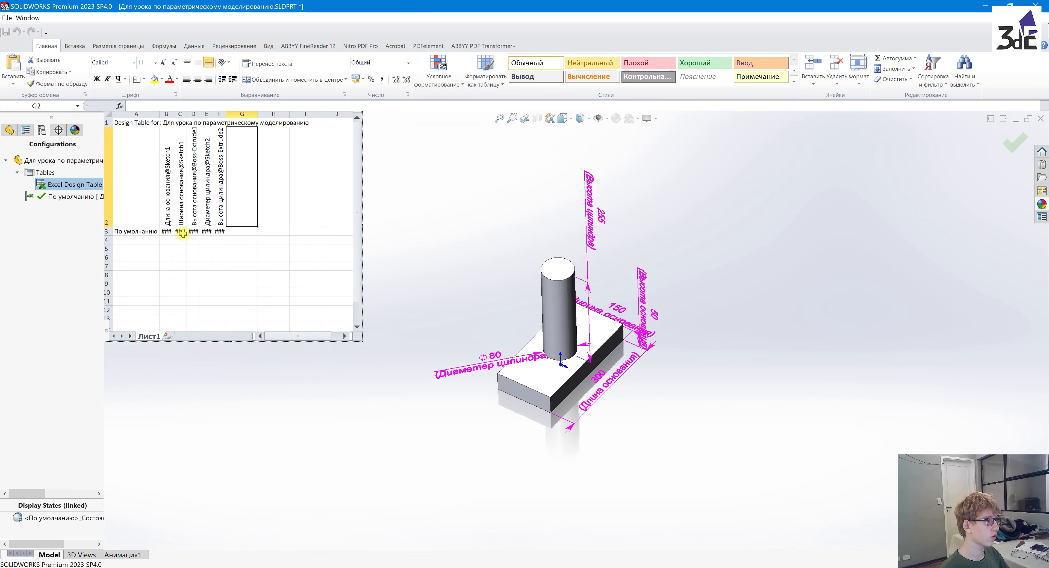
double_click(182, 234)
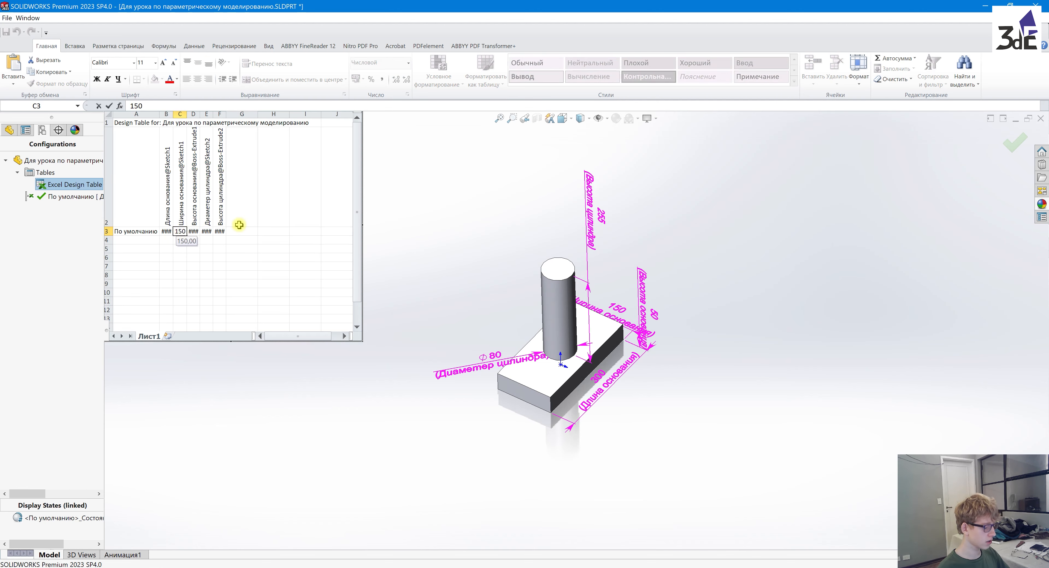
key(Left)
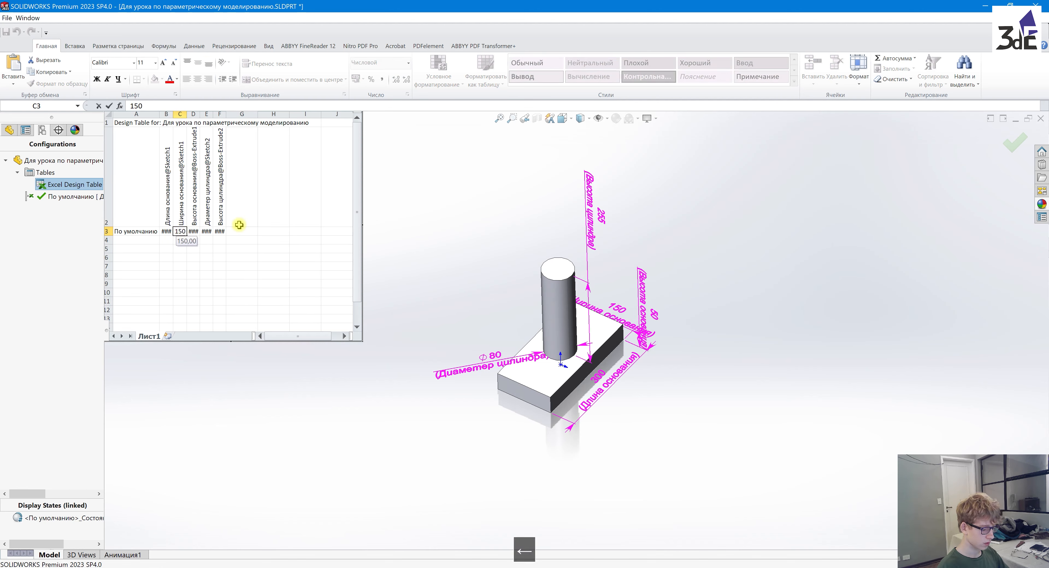
key(BackSpace)
text(2)
key(Return)
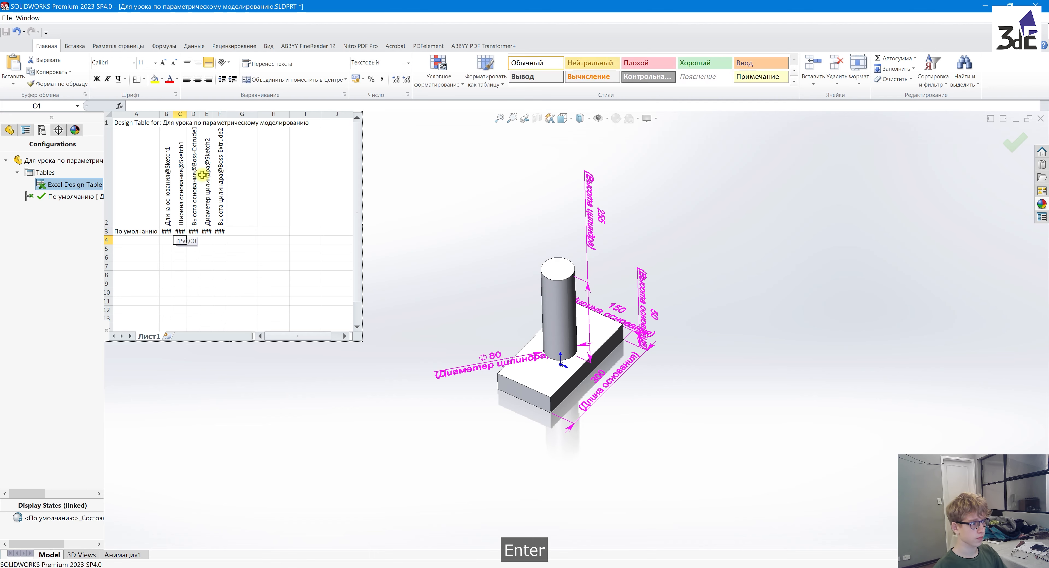
click(484, 152)
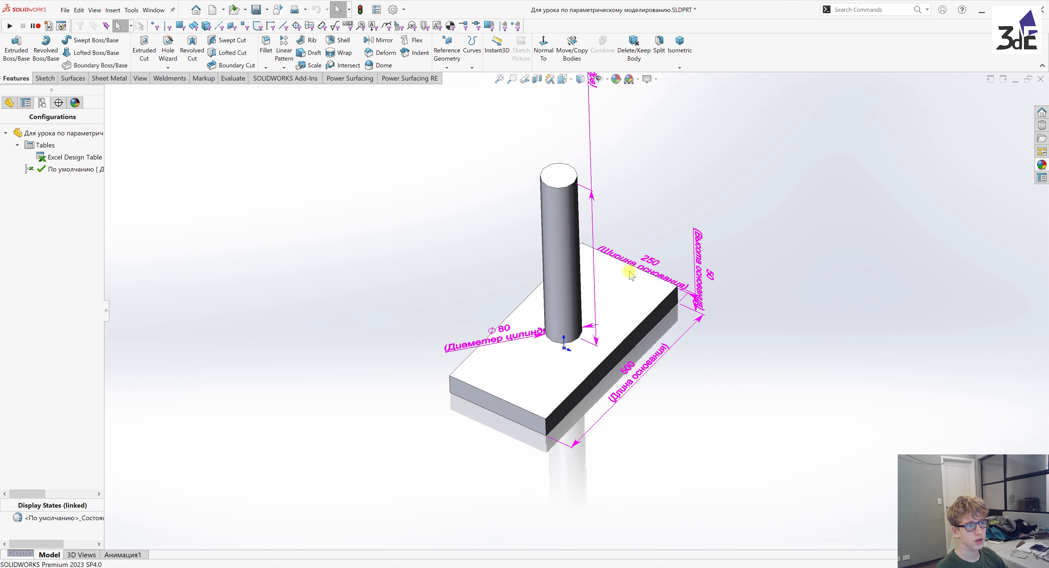
scroll(610, 249, up, 3)
middle_drag(583, 118, 639, 342)
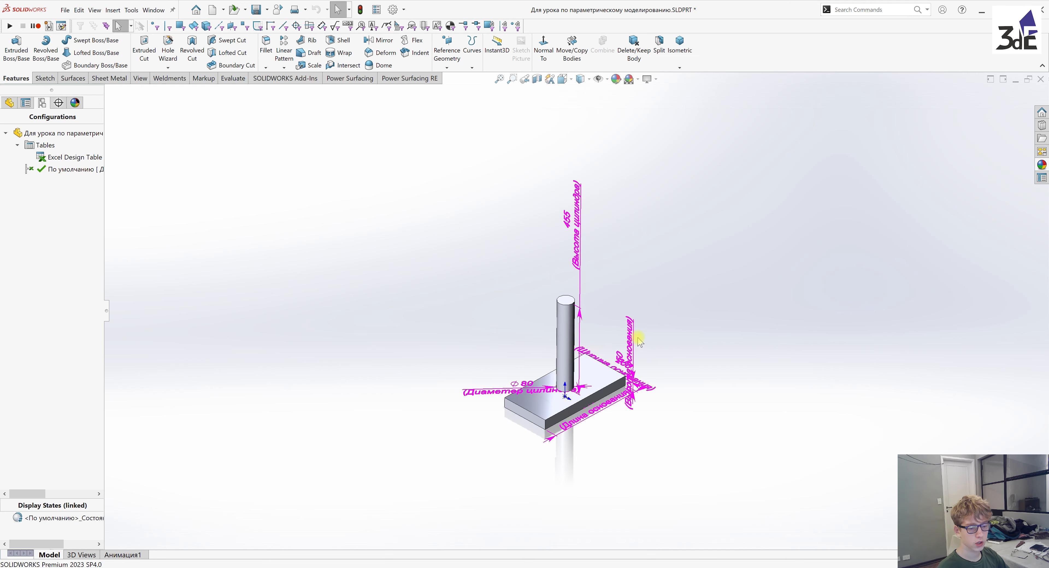